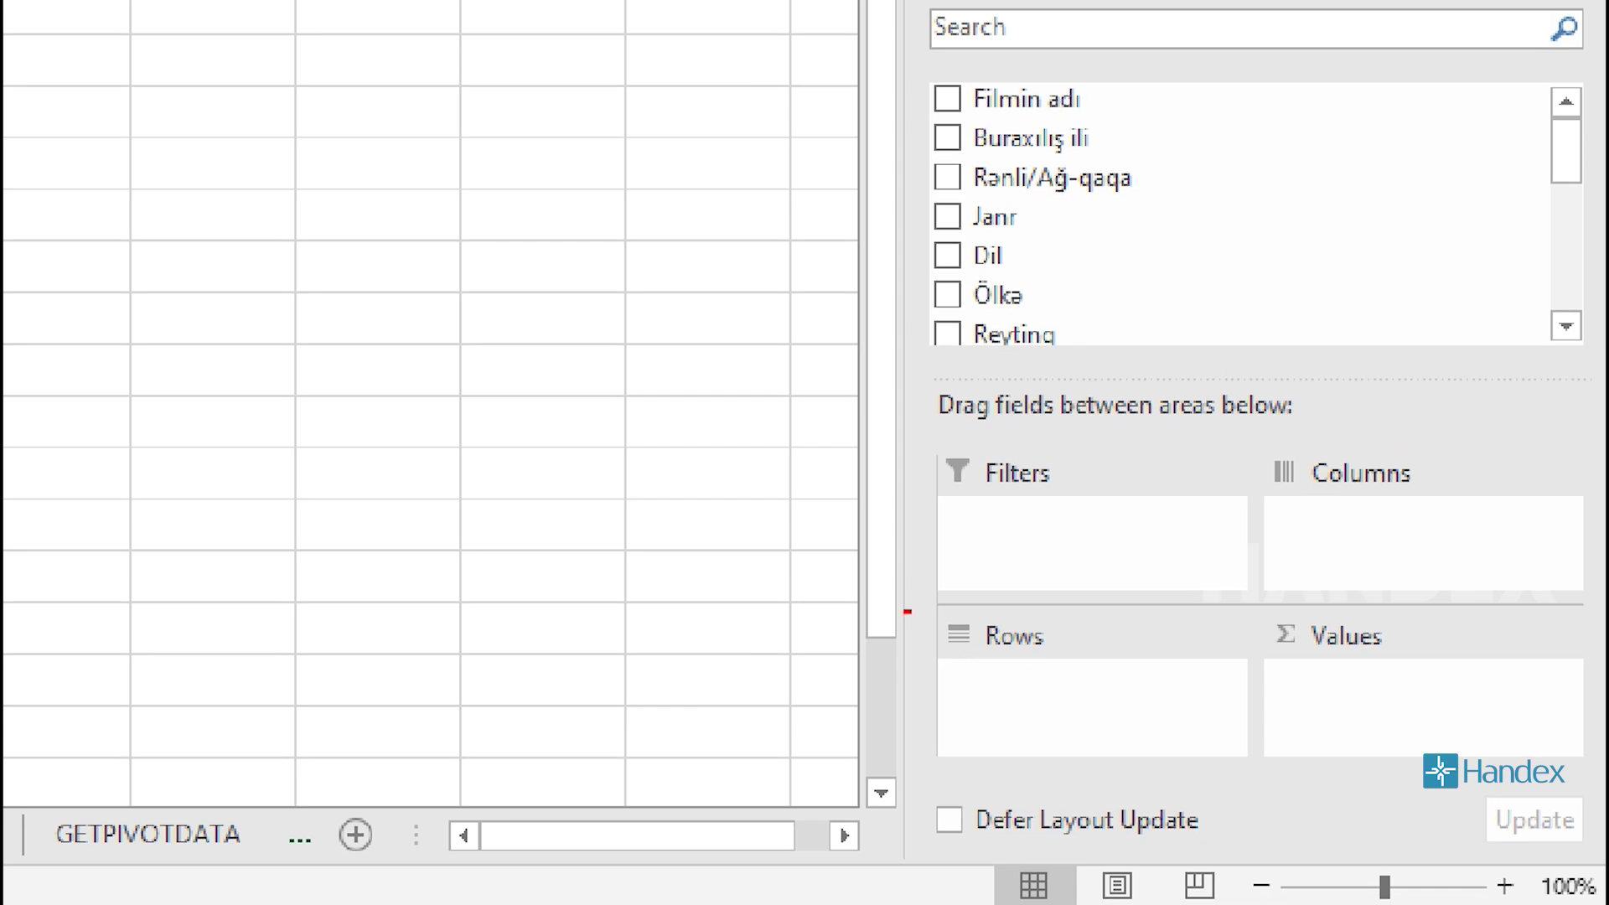
# Select cells on the sheet, then turn off extend-selection mode with F8.
pyautogui.moveTo(377, 239); pyautogui.dragTo(411, 678)
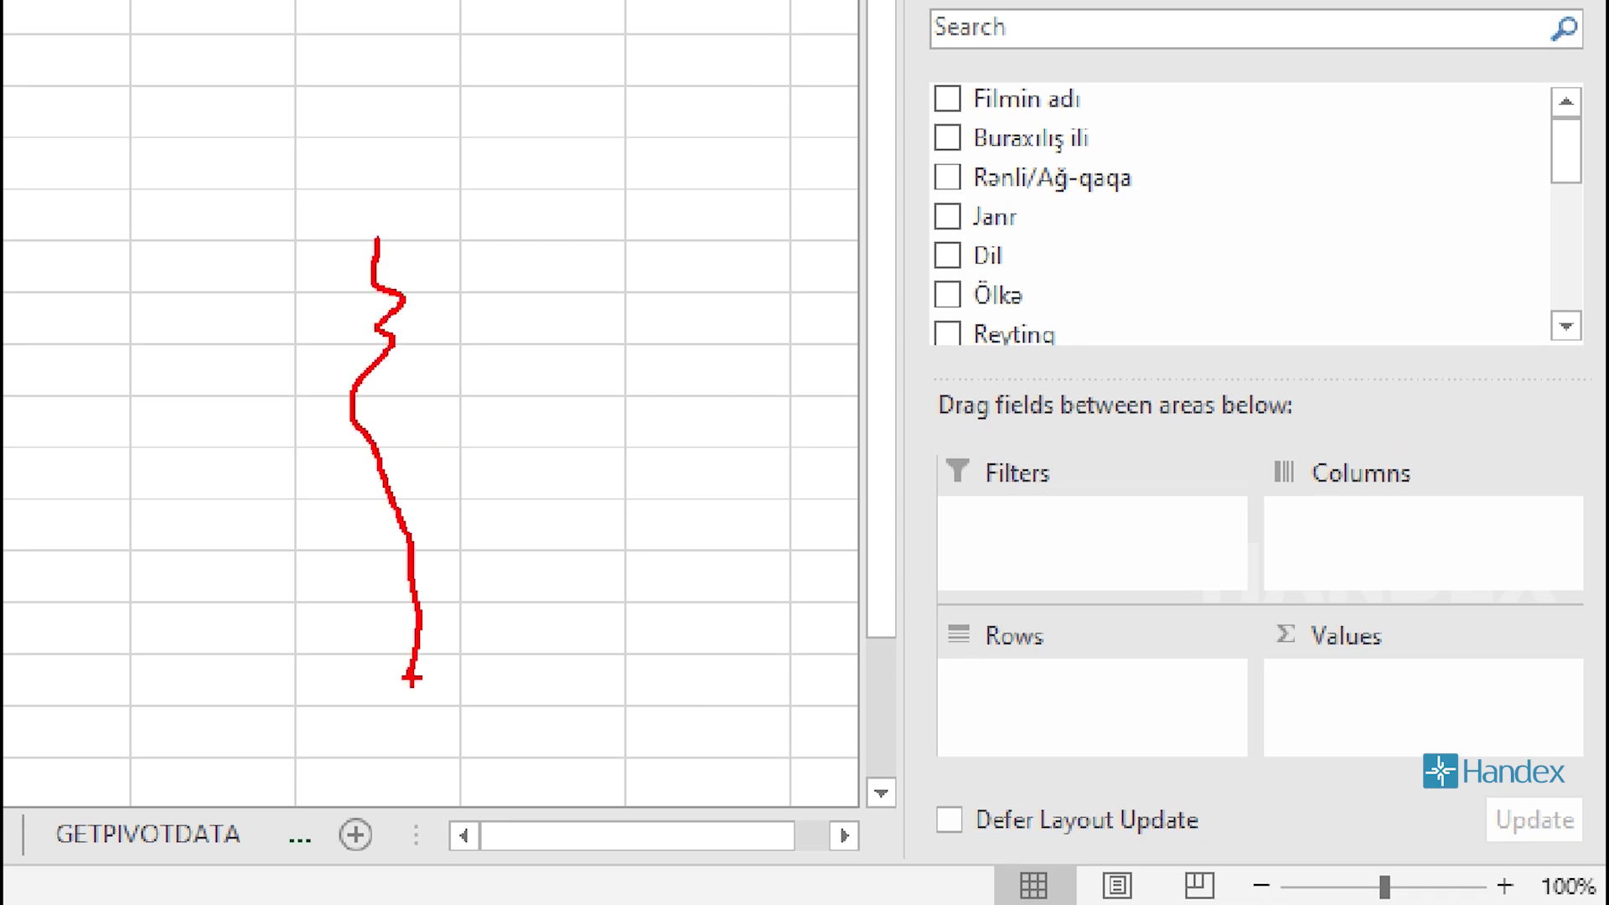
pyautogui.moveTo(1100, 621)
pyautogui.mouseDown()
pyautogui.moveTo(905, 639)
pyautogui.moveTo(1071, 693)
pyautogui.moveTo(1093, 600)
pyautogui.mouseUp()
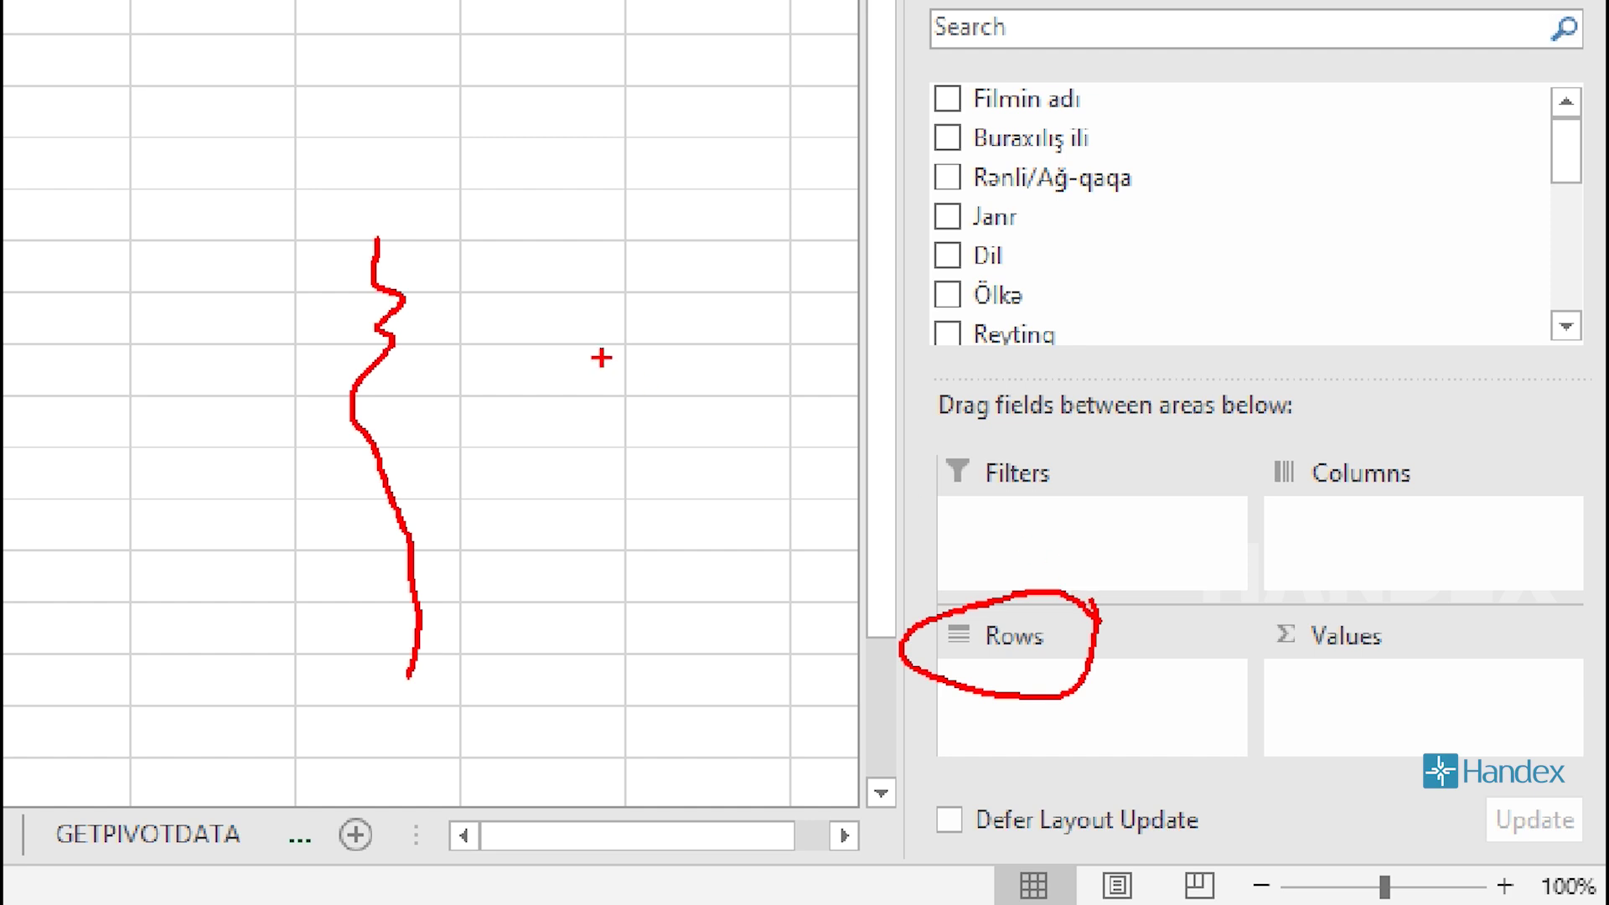
pyautogui.moveTo(379, 242); pyautogui.dragTo(377, 659)
pyautogui.moveTo(520, 186)
pyautogui.mouseDown()
pyautogui.moveTo(385, 212)
pyautogui.moveTo(787, 203)
pyautogui.mouseUp()
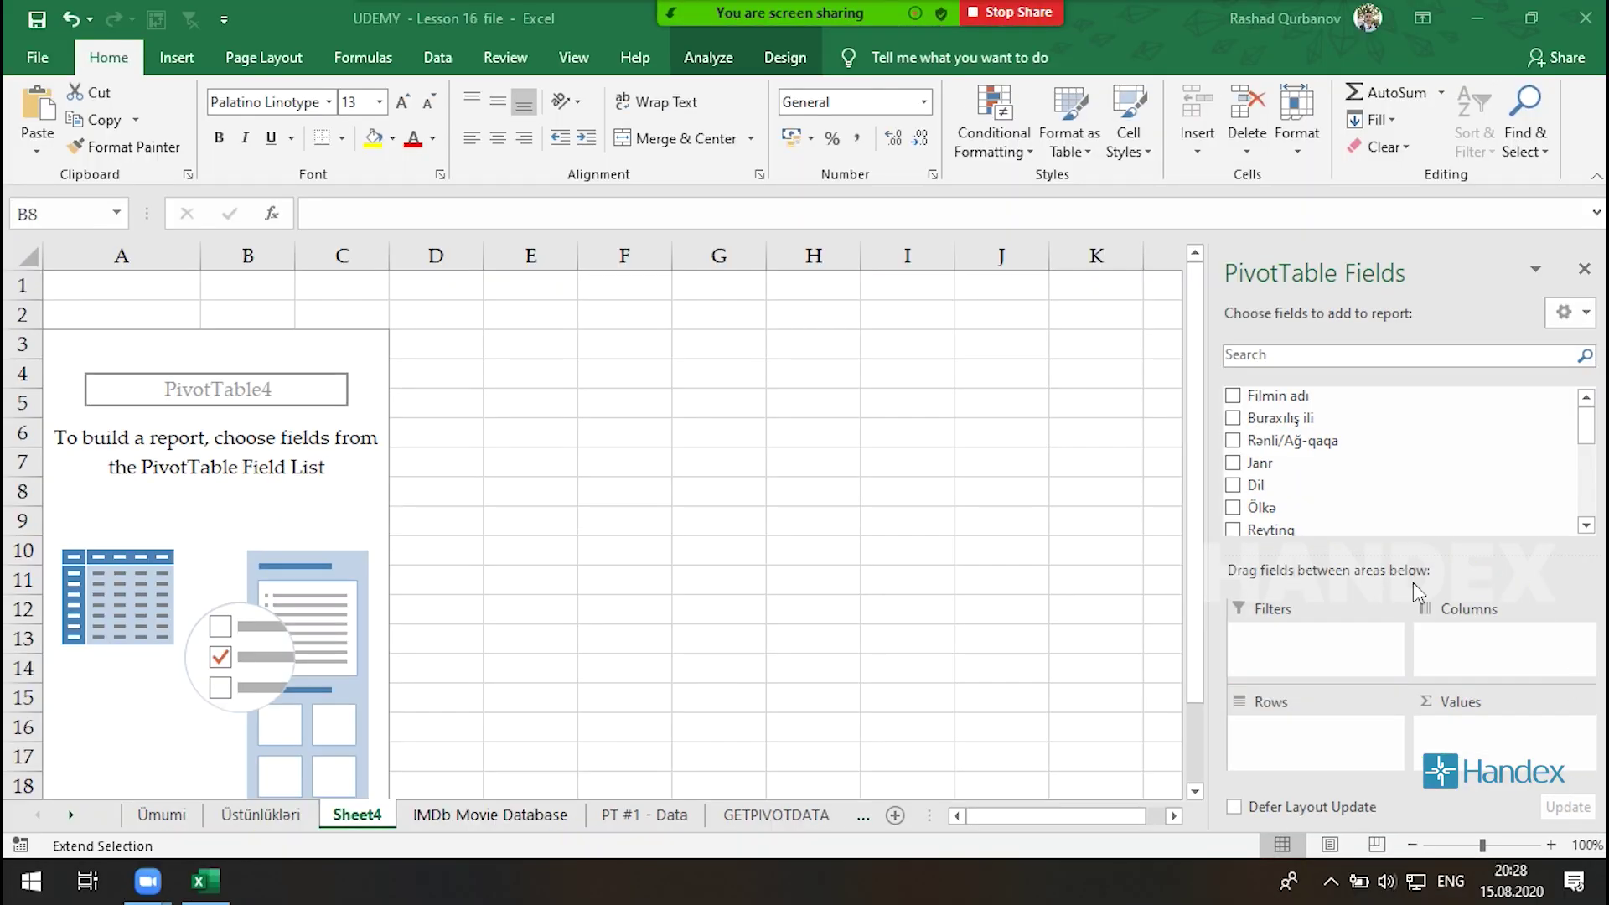
pyautogui.press('F8')
pyautogui.moveTo(1260, 462)
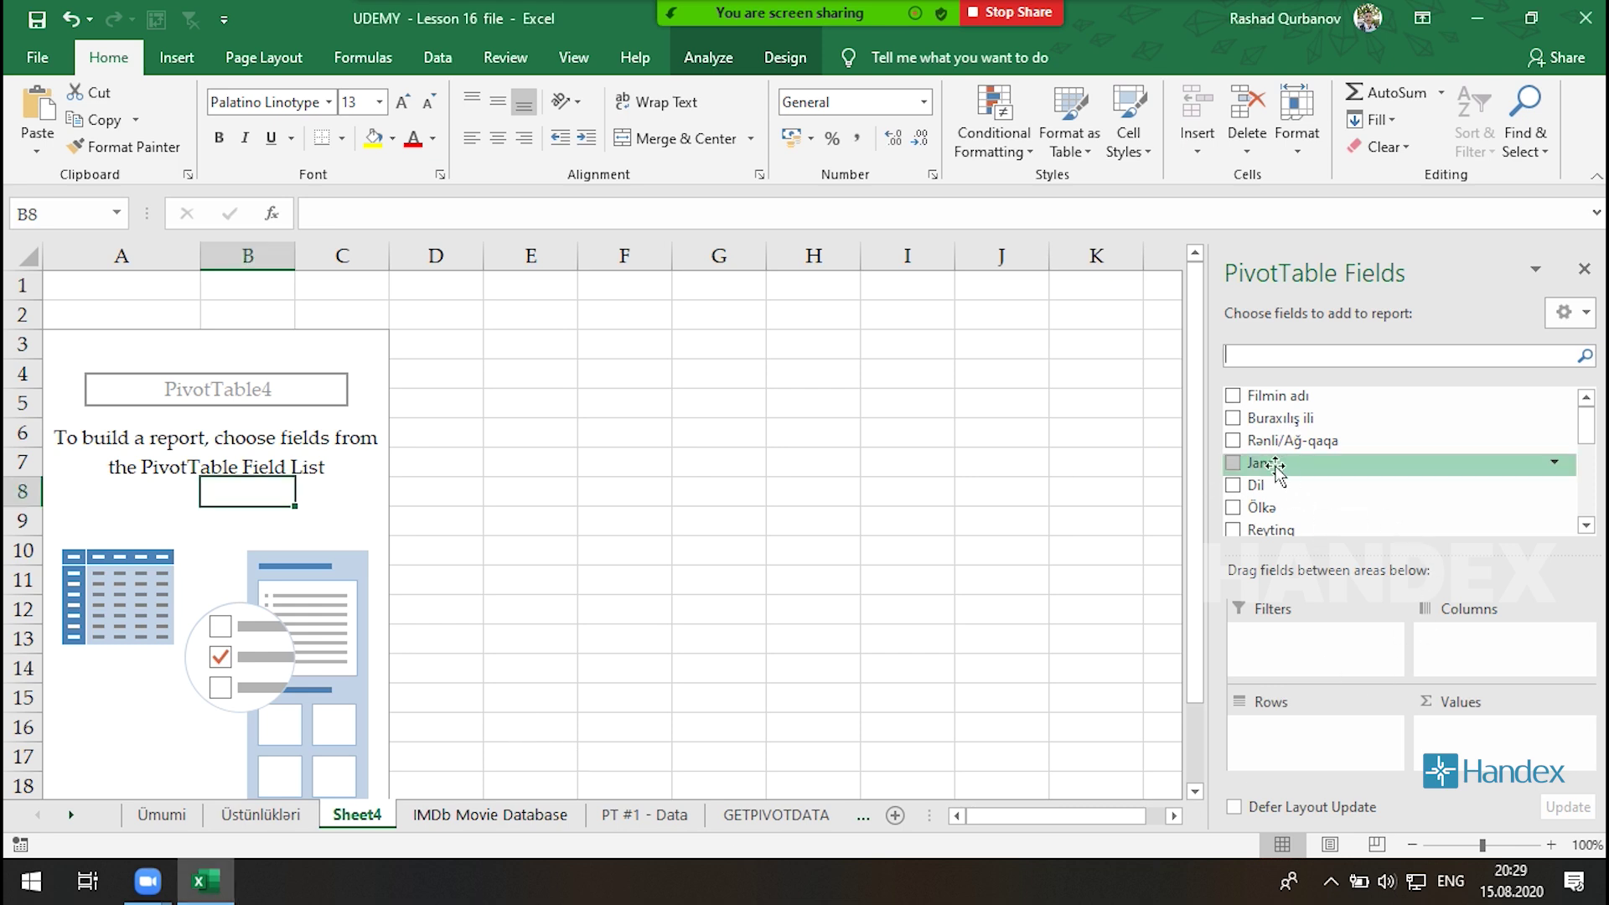
# Add Janr to the pivot rows, then move it to Columns so genres run across row 4.
pyautogui.moveTo(1275, 472); pyautogui.dragTo(1275, 451)
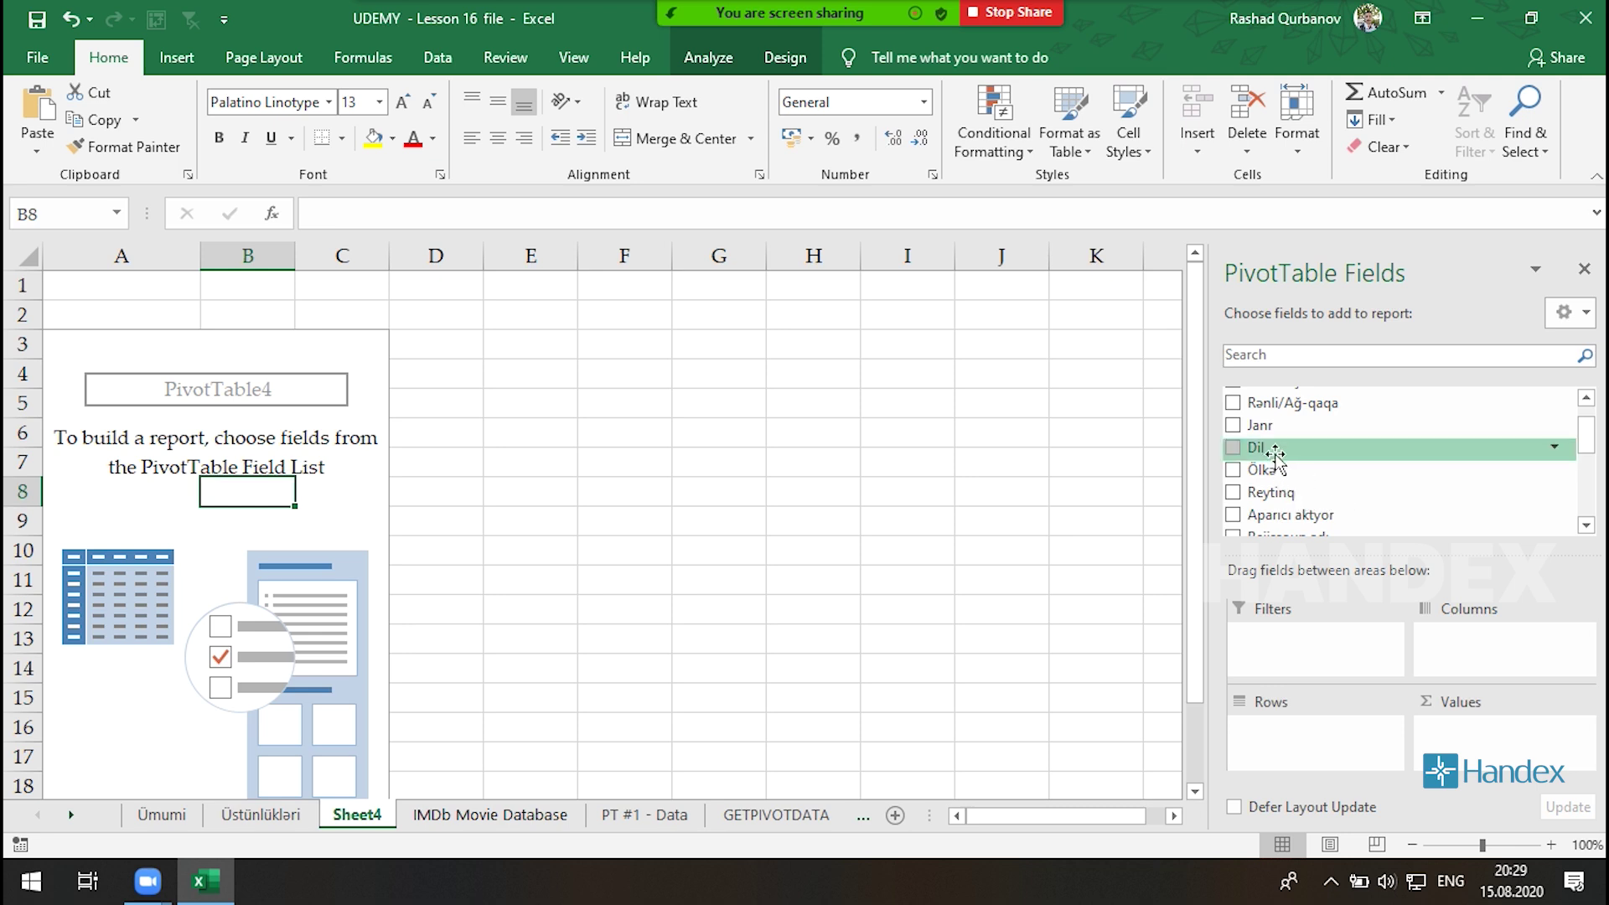
pyautogui.scroll(2, 1299, 450)
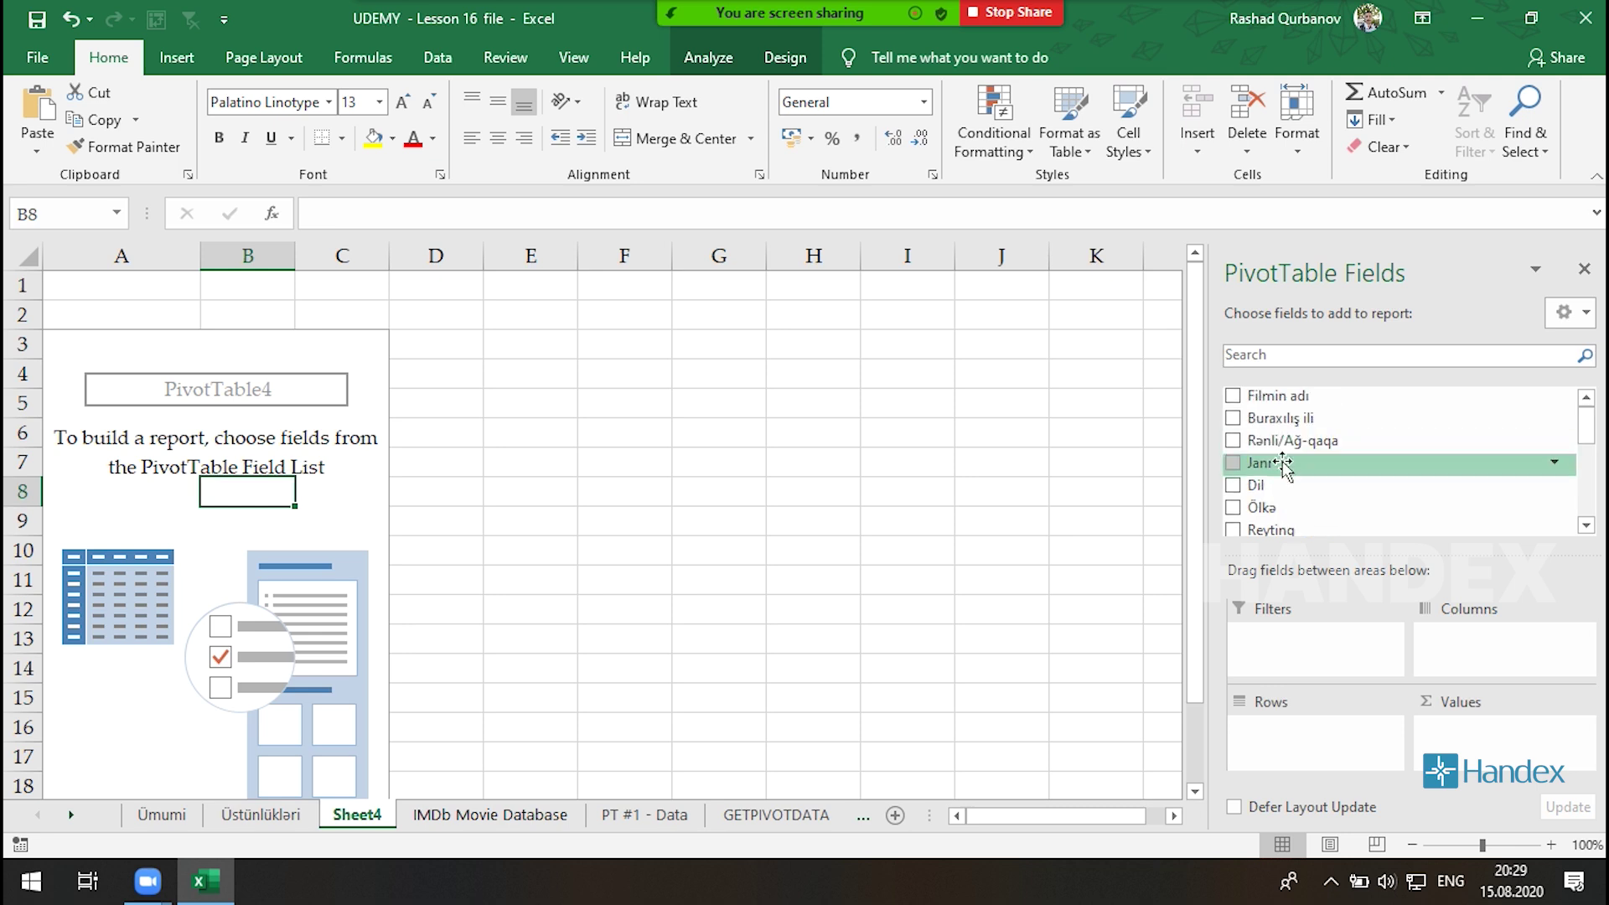
pyautogui.moveTo(1282, 463)
pyautogui.mouseDown()
pyautogui.moveTo(1323, 484)
pyautogui.moveTo(1301, 738)
pyautogui.mouseUp()
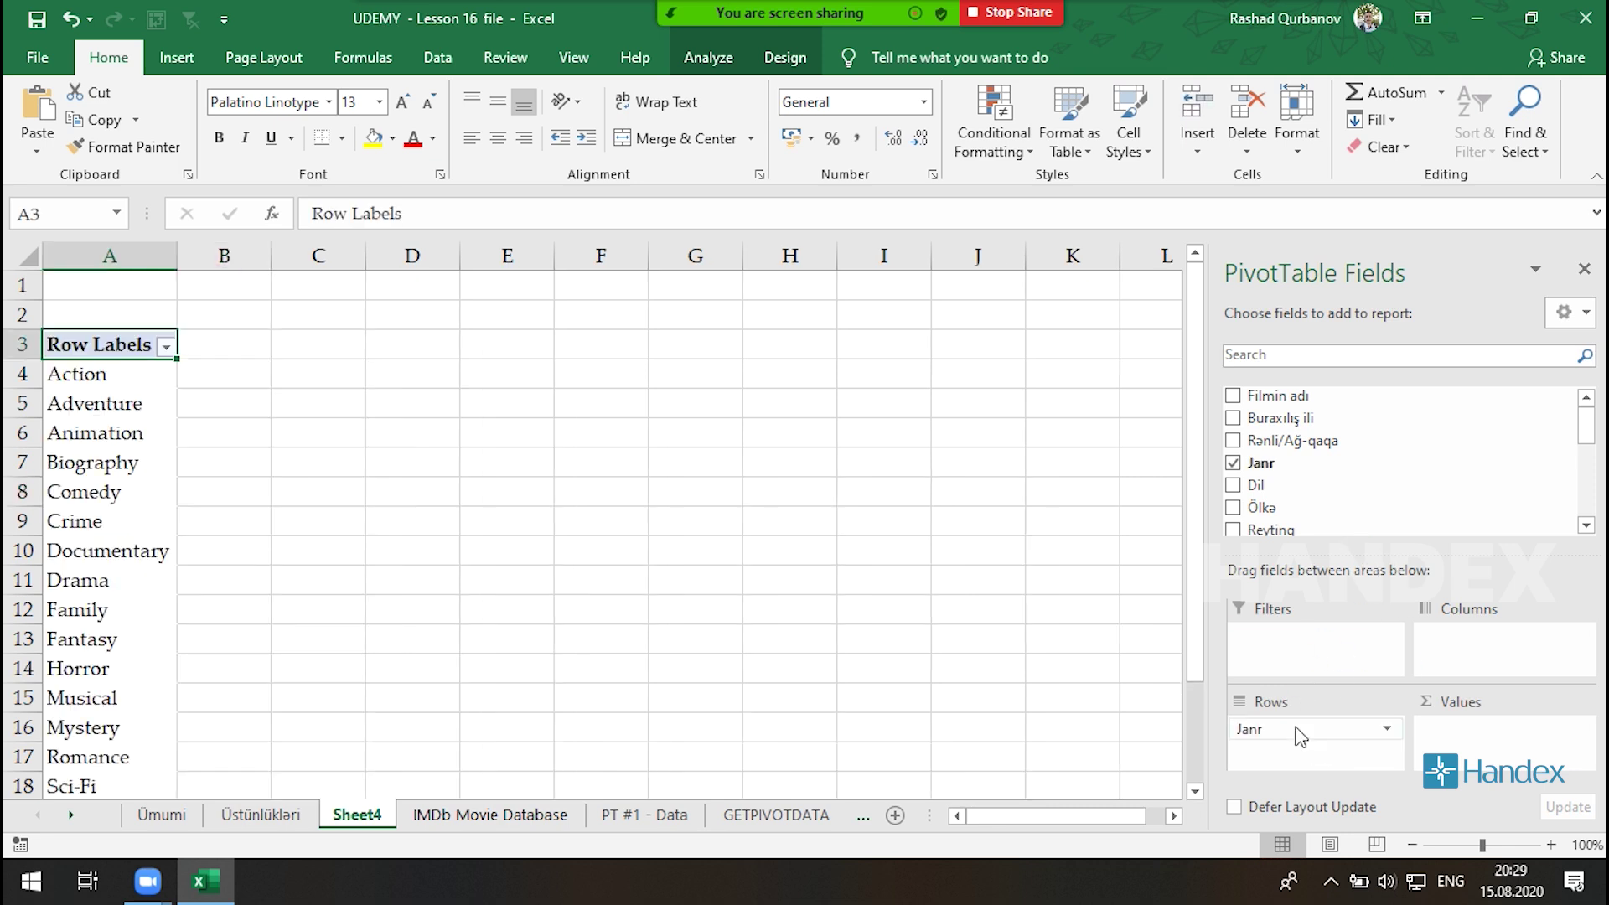
pyautogui.scroll(-1, 136, 417)
pyautogui.scroll(-2, 137, 417)
pyautogui.scroll(3, 142, 457)
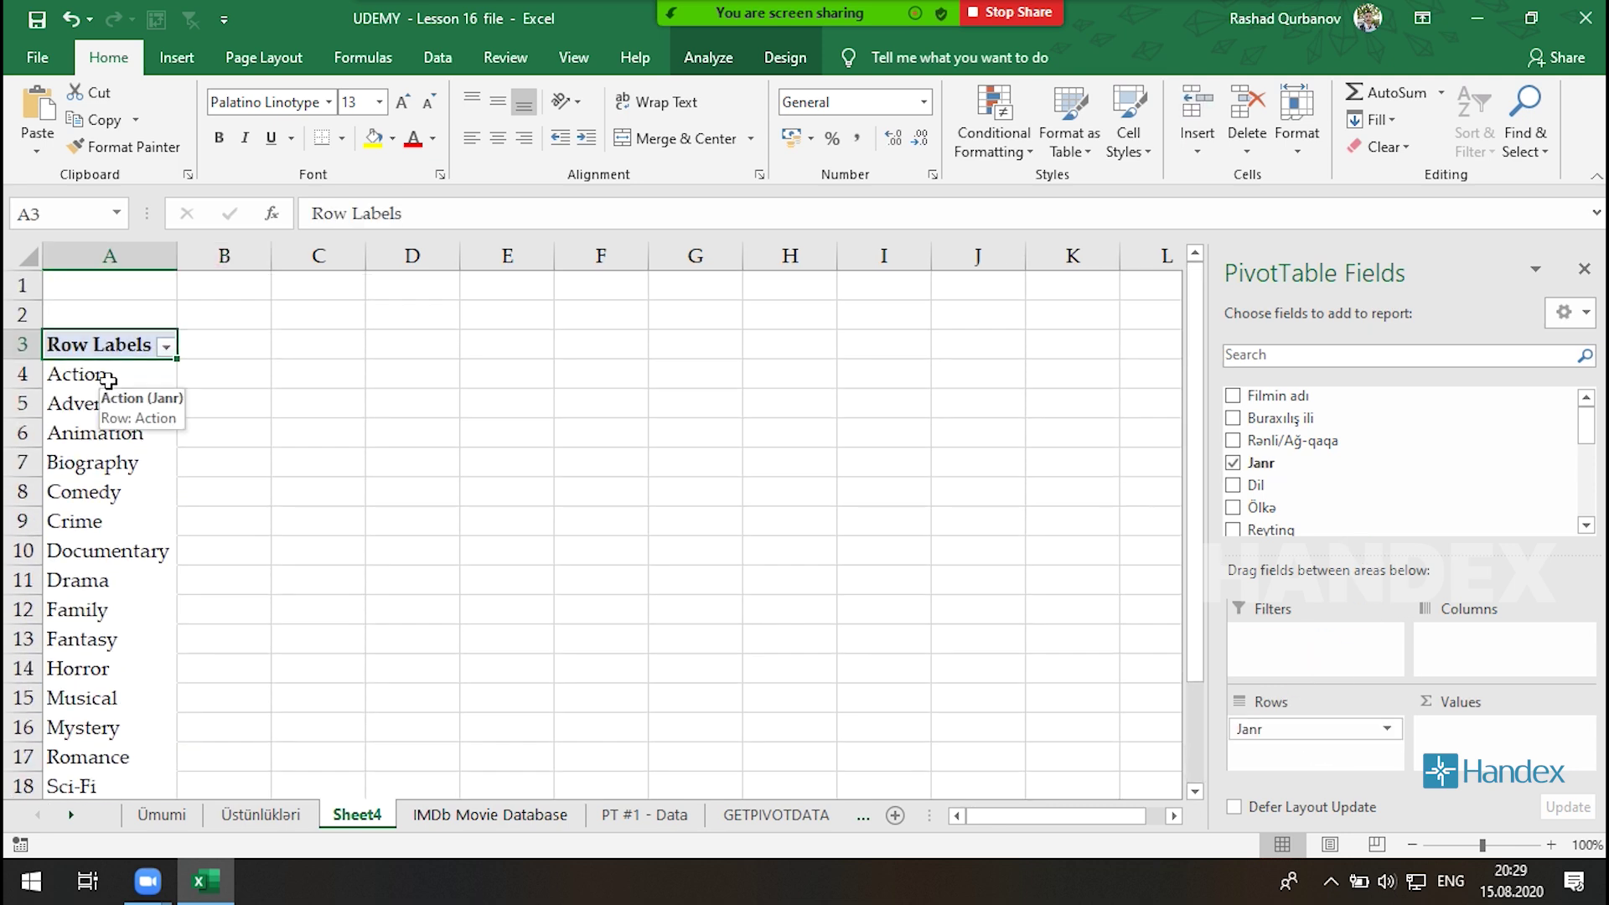
pyautogui.scroll(-3, 166, 436)
pyautogui.scroll(2, 171, 469)
pyautogui.scroll(1, 173, 511)
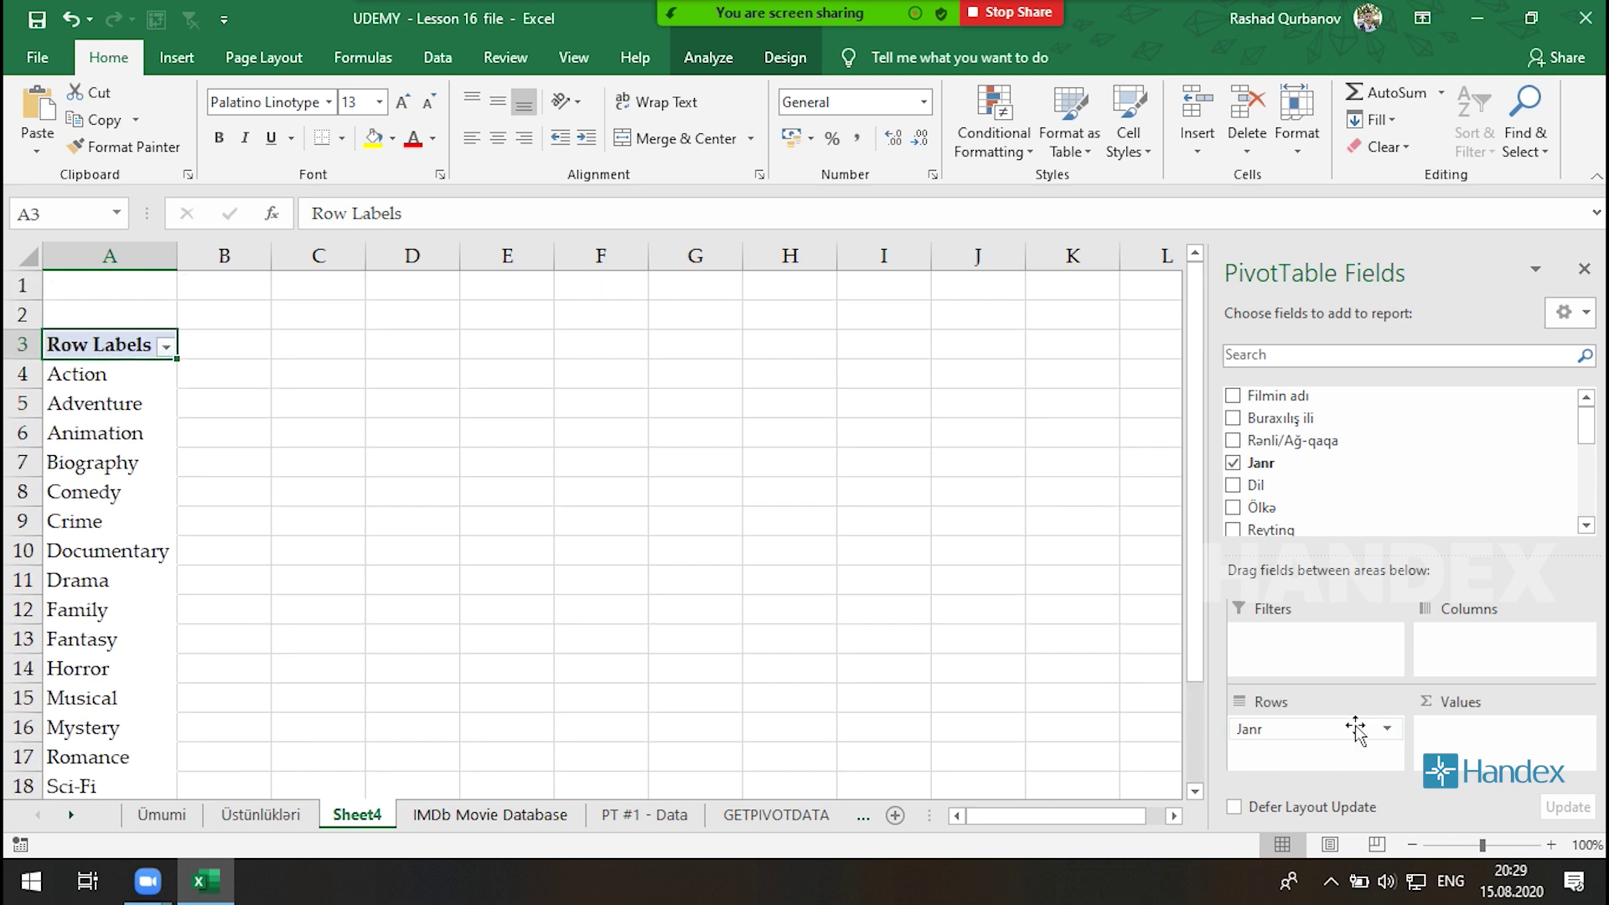
pyautogui.moveTo(1246, 730)
pyautogui.mouseDown()
pyautogui.moveTo(1454, 681)
pyautogui.moveTo(1464, 654)
pyautogui.mouseUp()
pyautogui.click(297, 390)
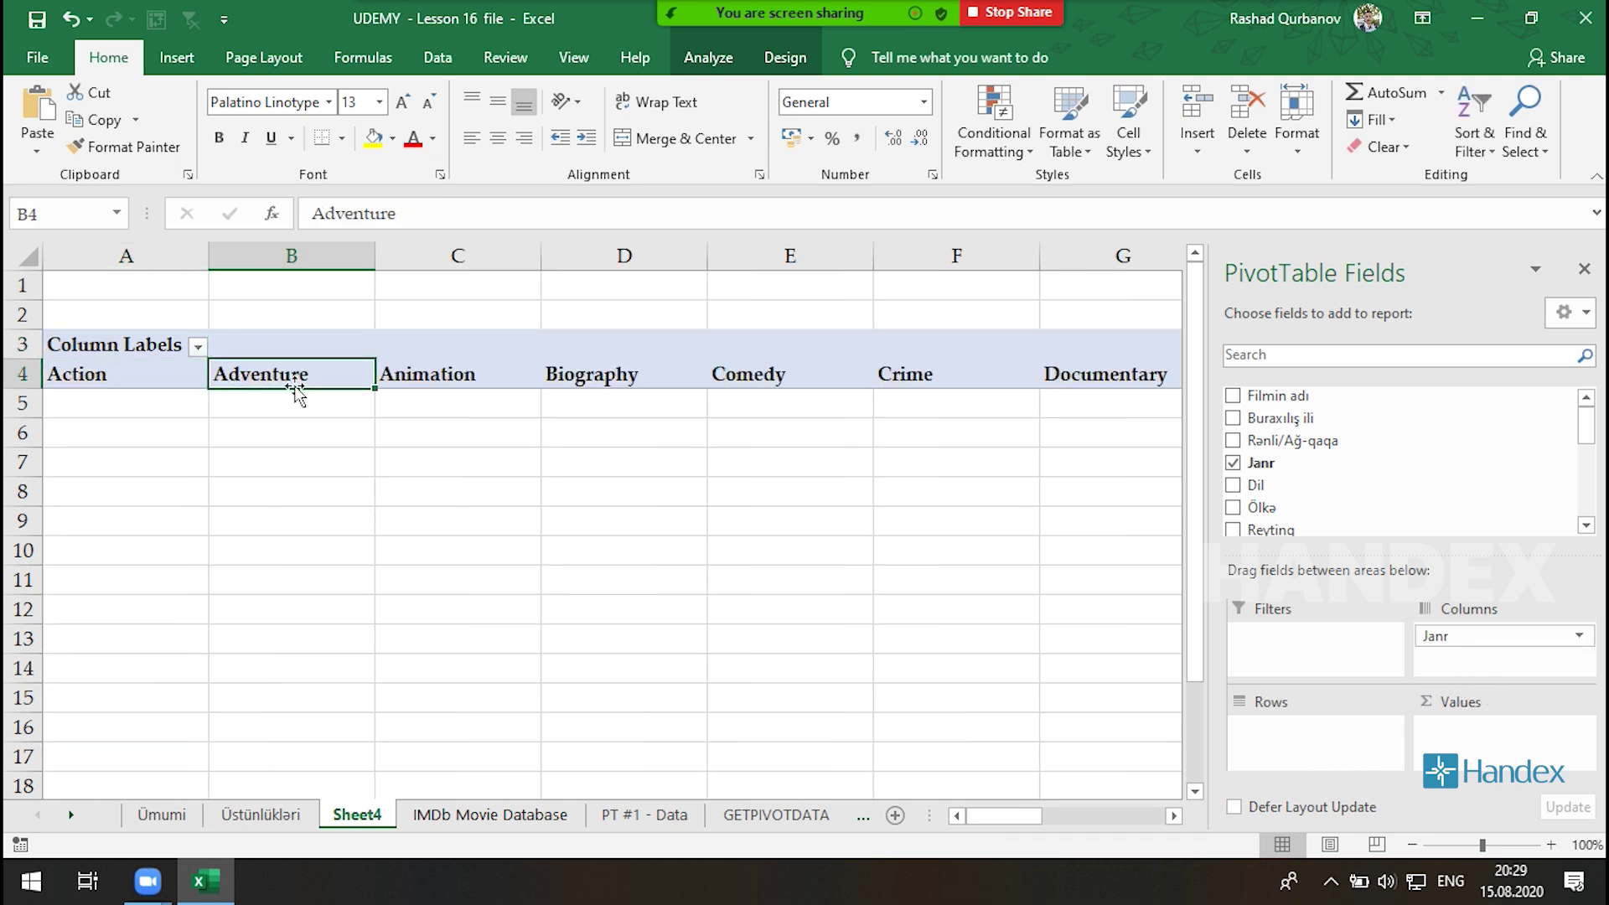
pyautogui.press('Right')
pyautogui.press('Right')
pyautogui.press('Right')
pyautogui.press('Right')
pyautogui.press('Right')
pyautogui.press('Right')
pyautogui.press('Right')
pyautogui.press('Right')
pyautogui.press('Right')
pyautogui.press('Right')
pyautogui.press('Right')
pyautogui.press('Right')
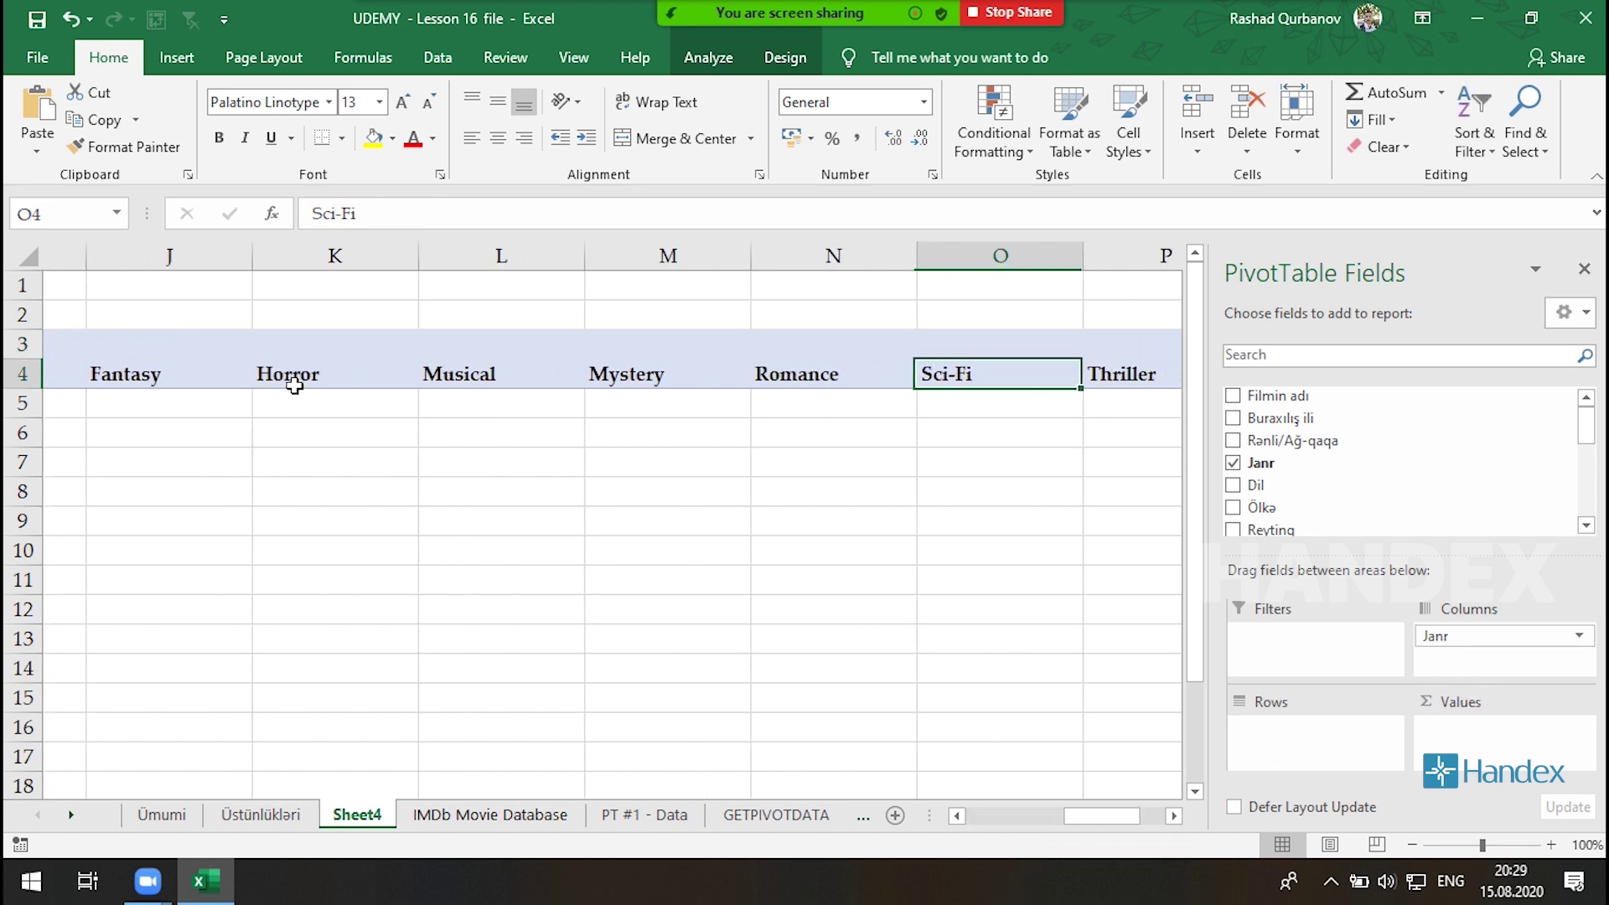
pyautogui.press('Right')
pyautogui.press('Right')
pyautogui.press('Right')
pyautogui.press('Right')
pyautogui.press('Right')
pyautogui.press('Right')
pyautogui.press('Left')
pyautogui.press('Left')
pyautogui.press('Left')
pyautogui.press('Left')
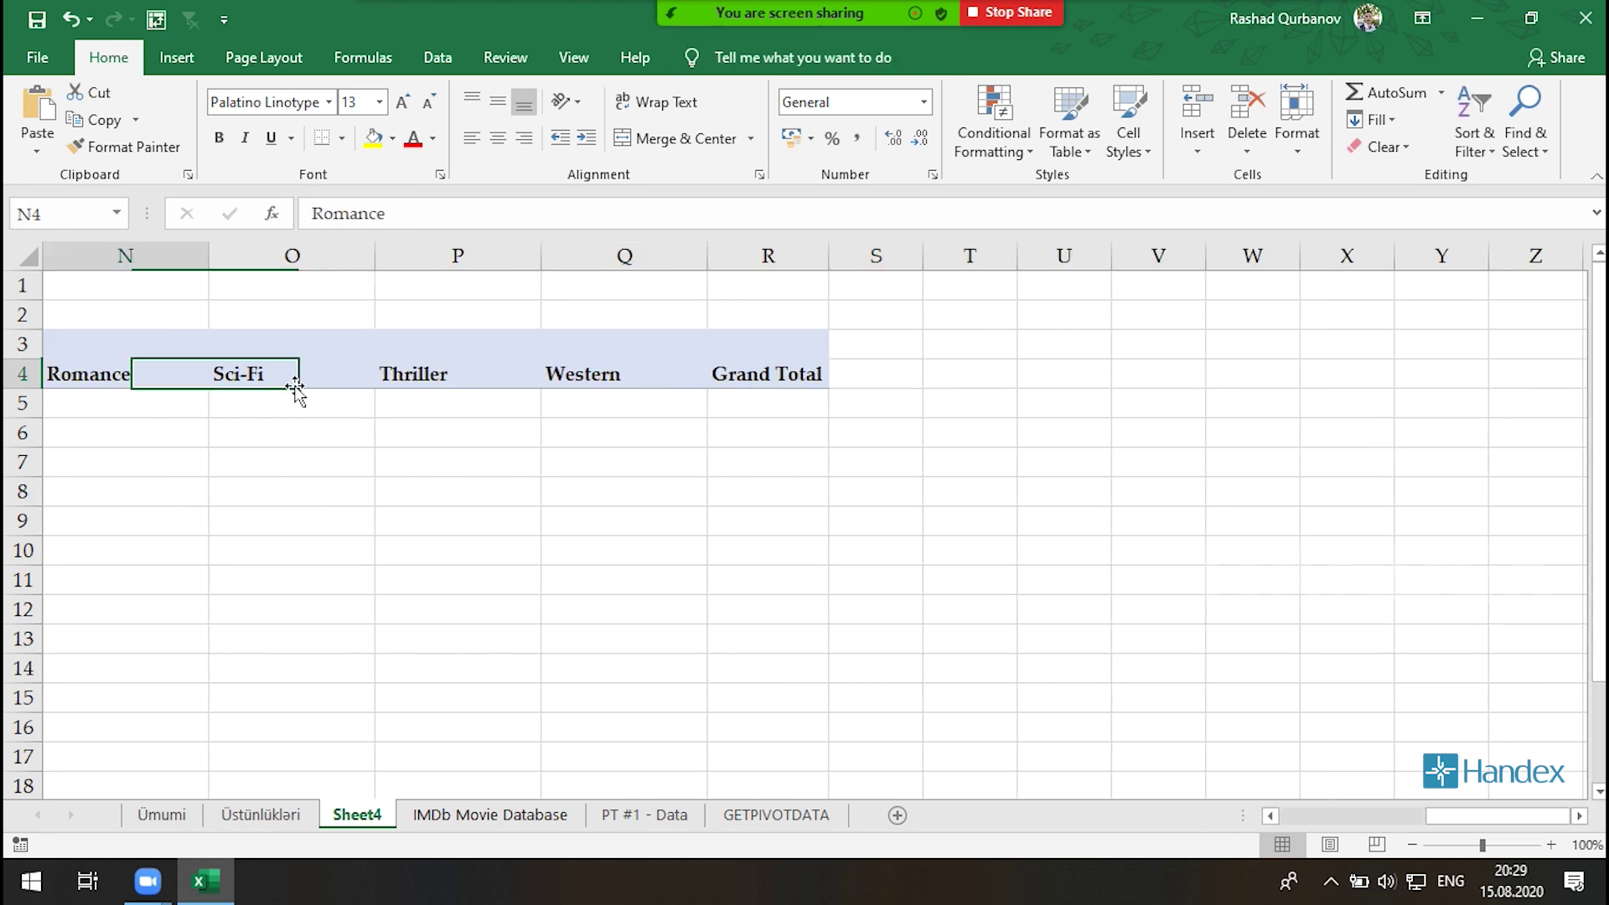
pyautogui.press('Home')
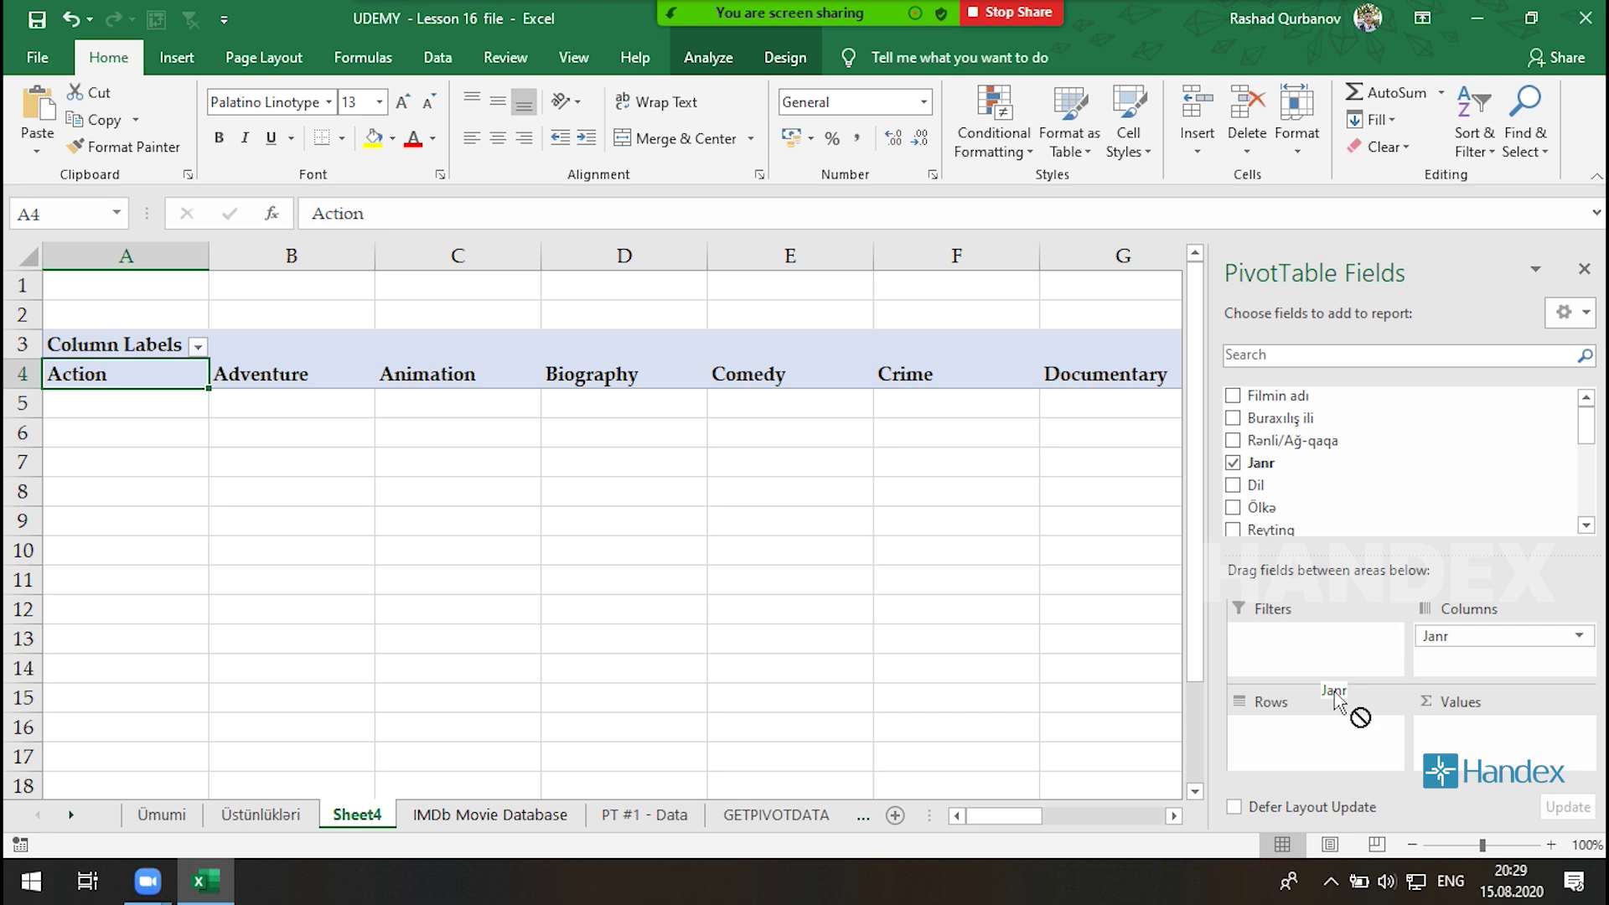
pyautogui.moveTo(1501, 642); pyautogui.dragTo(1320, 736)
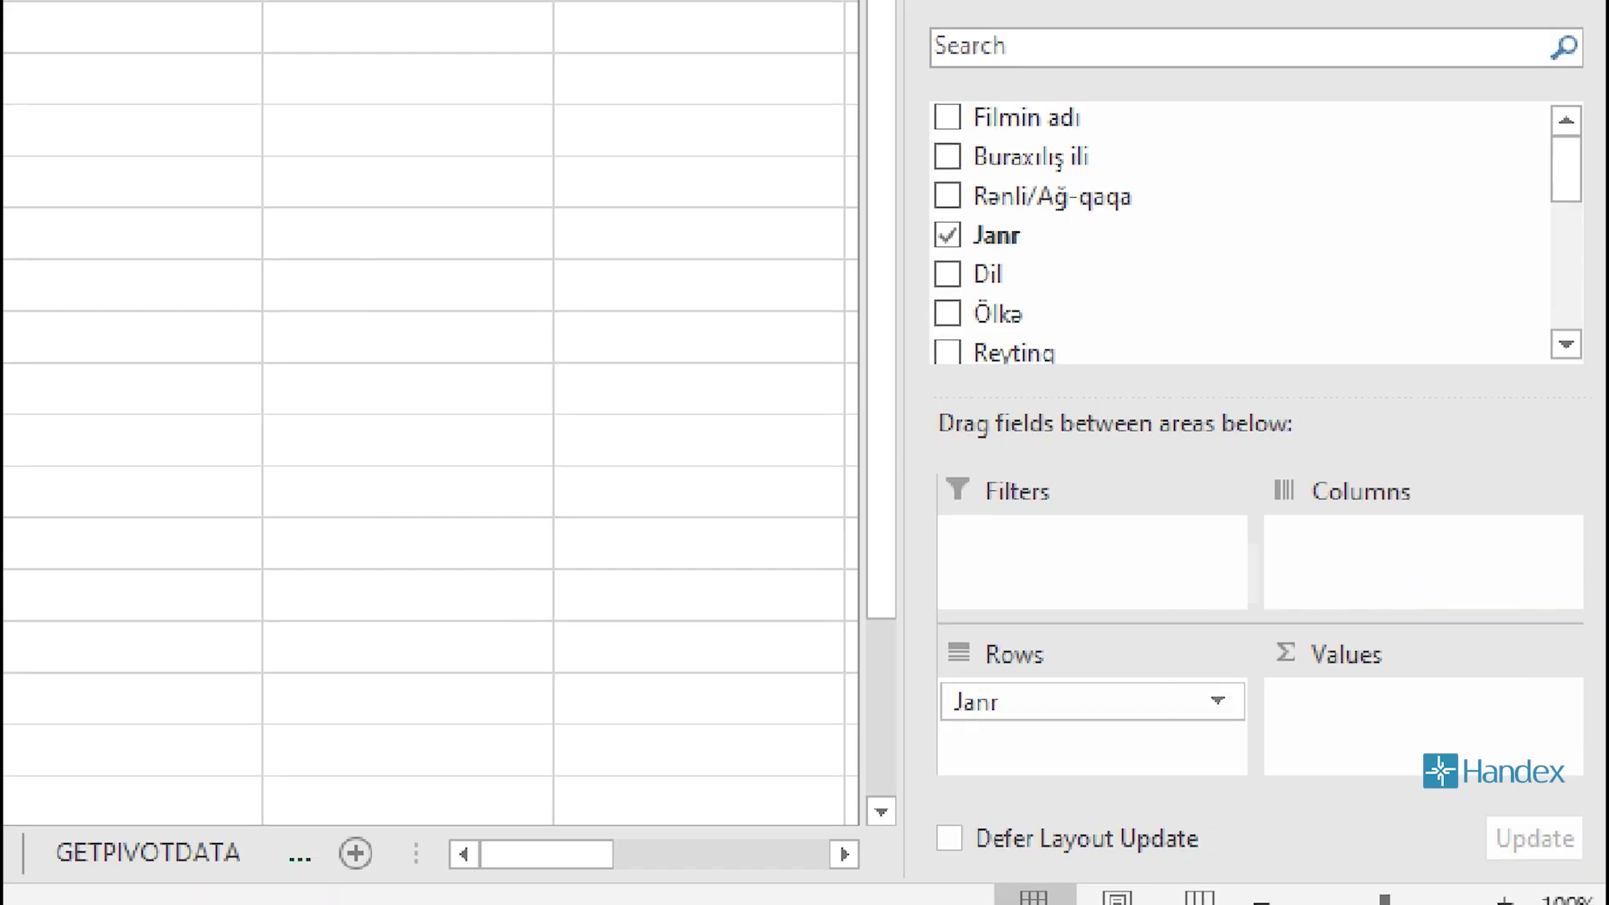
pyautogui.moveTo(1519, 690); pyautogui.dragTo(1494, 728)
pyautogui.moveTo(1405, 693); pyautogui.dragTo(1449, 626)
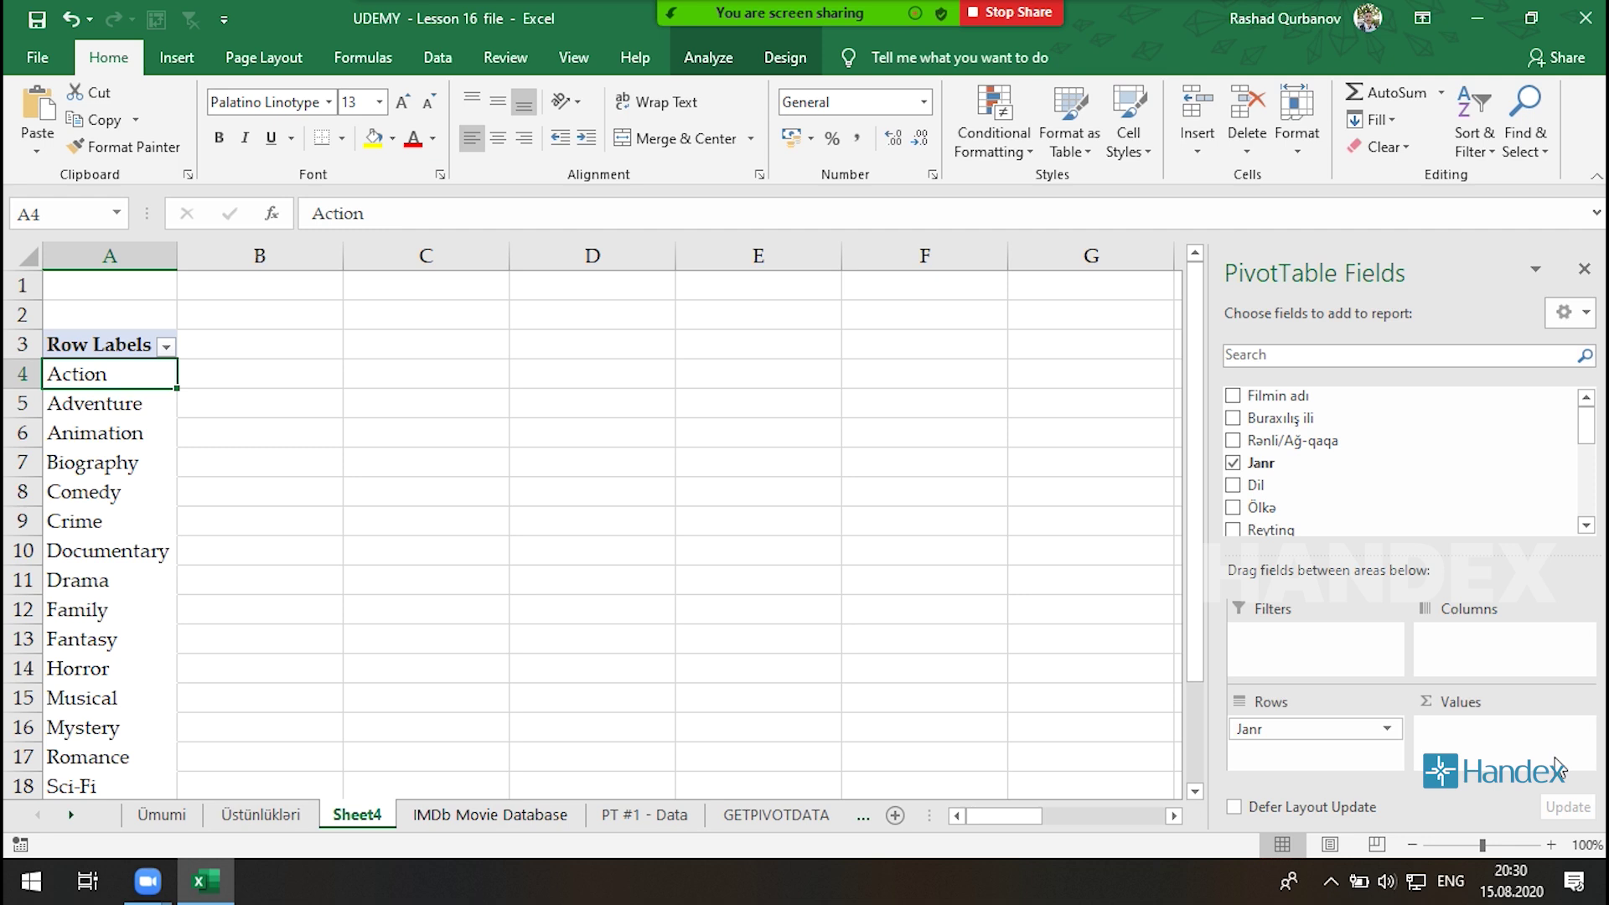
pyautogui.click(503, 815)
pyautogui.click(385, 373)
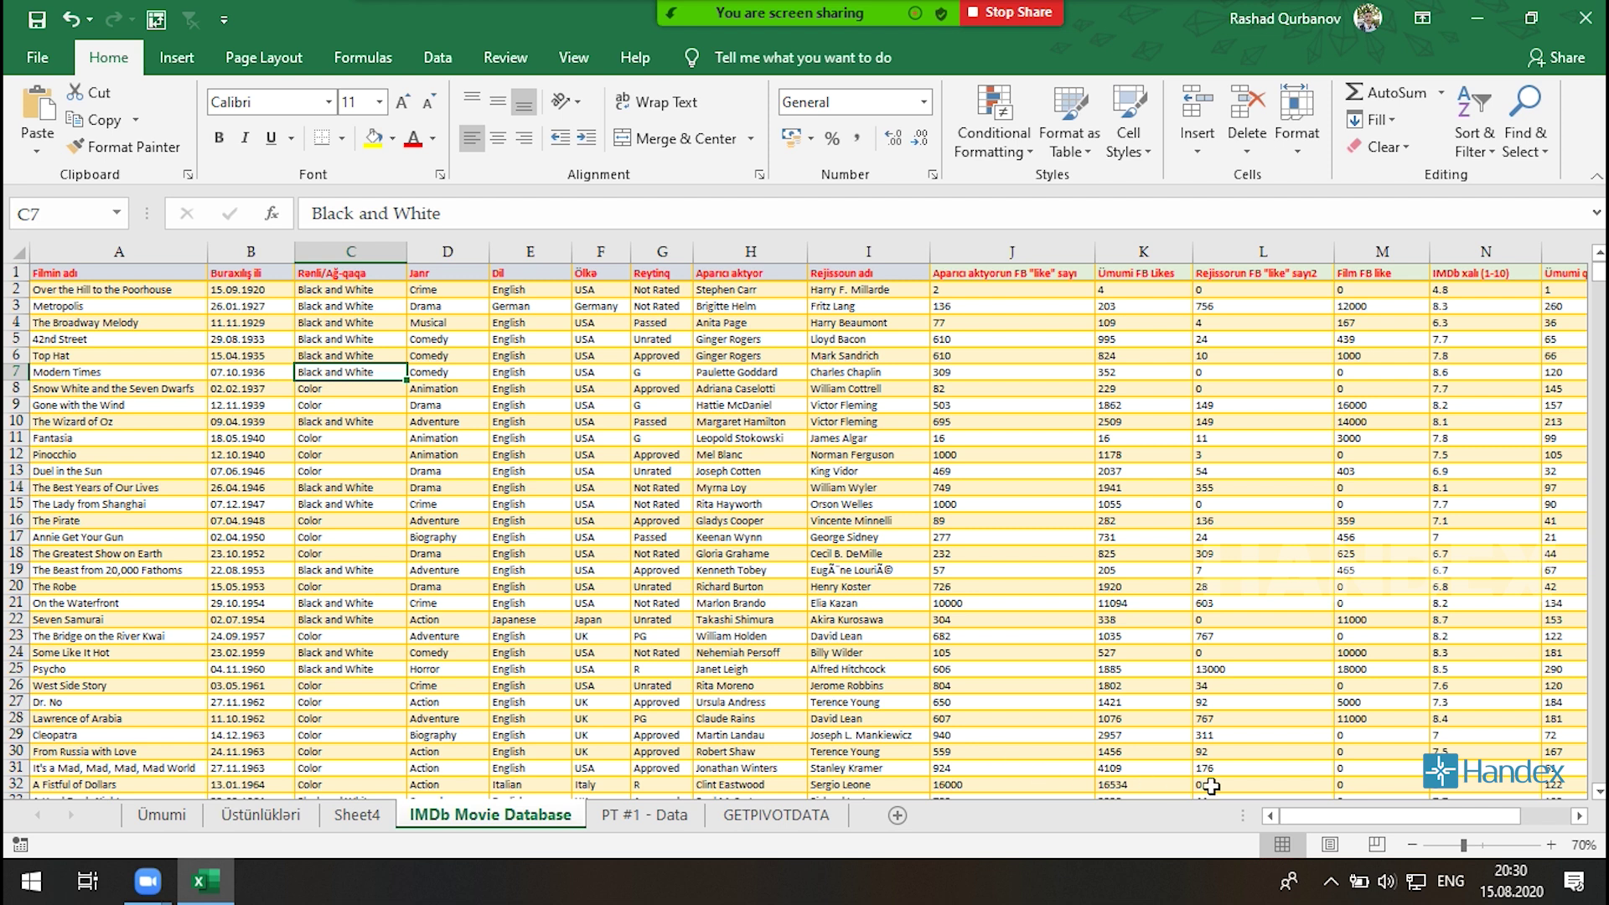
pyautogui.moveTo(1310, 817); pyautogui.dragTo(1359, 817)
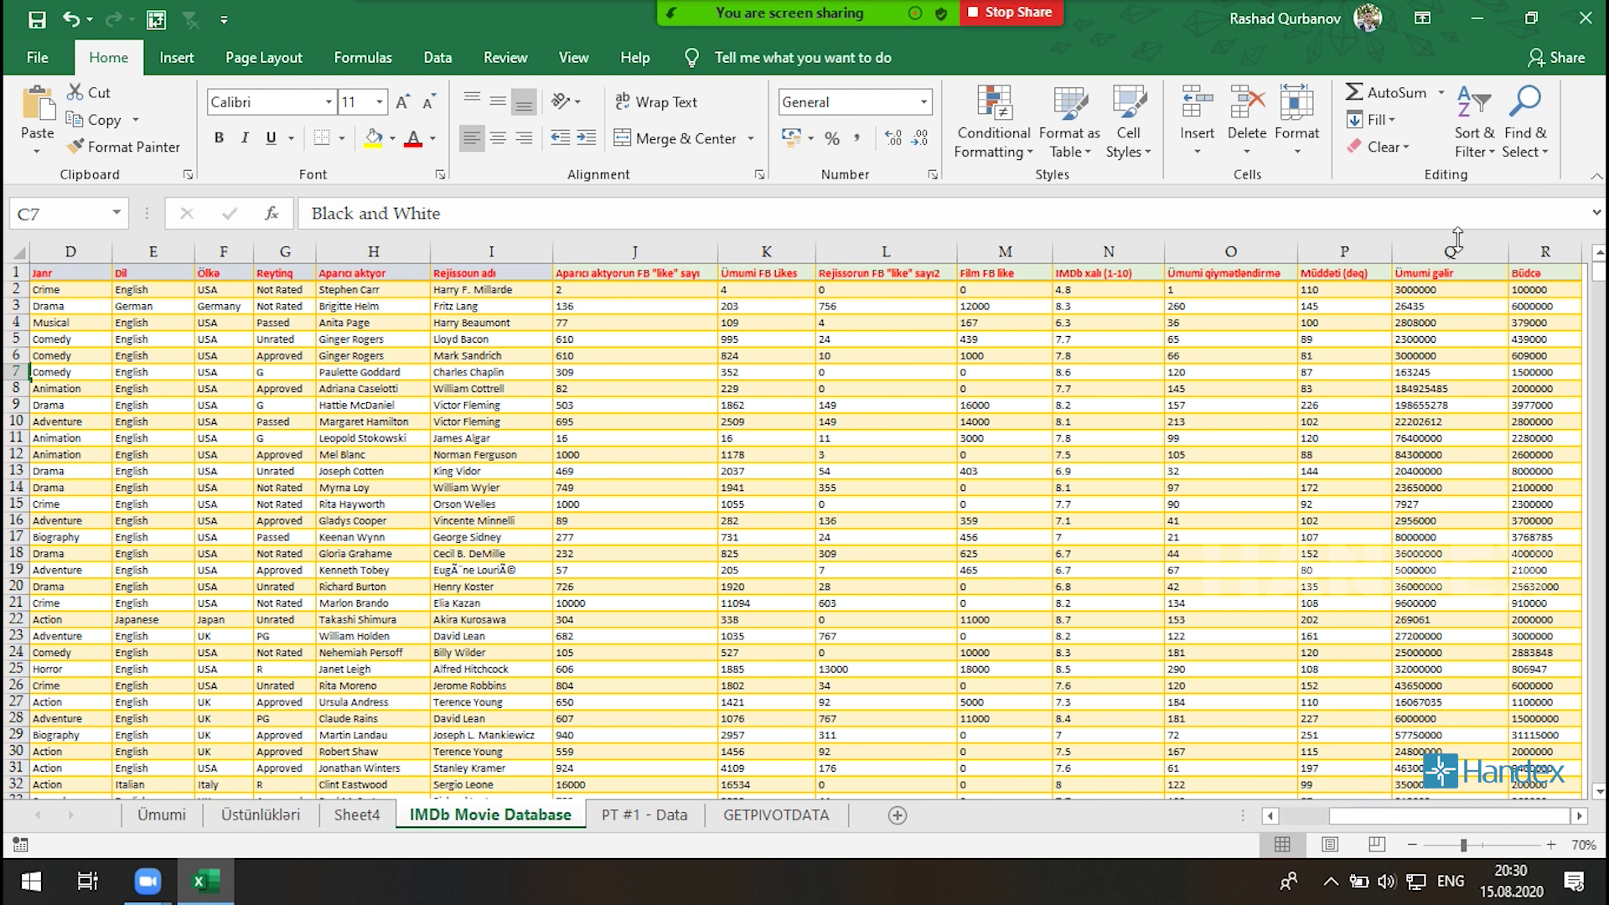
pyautogui.click(381, 813)
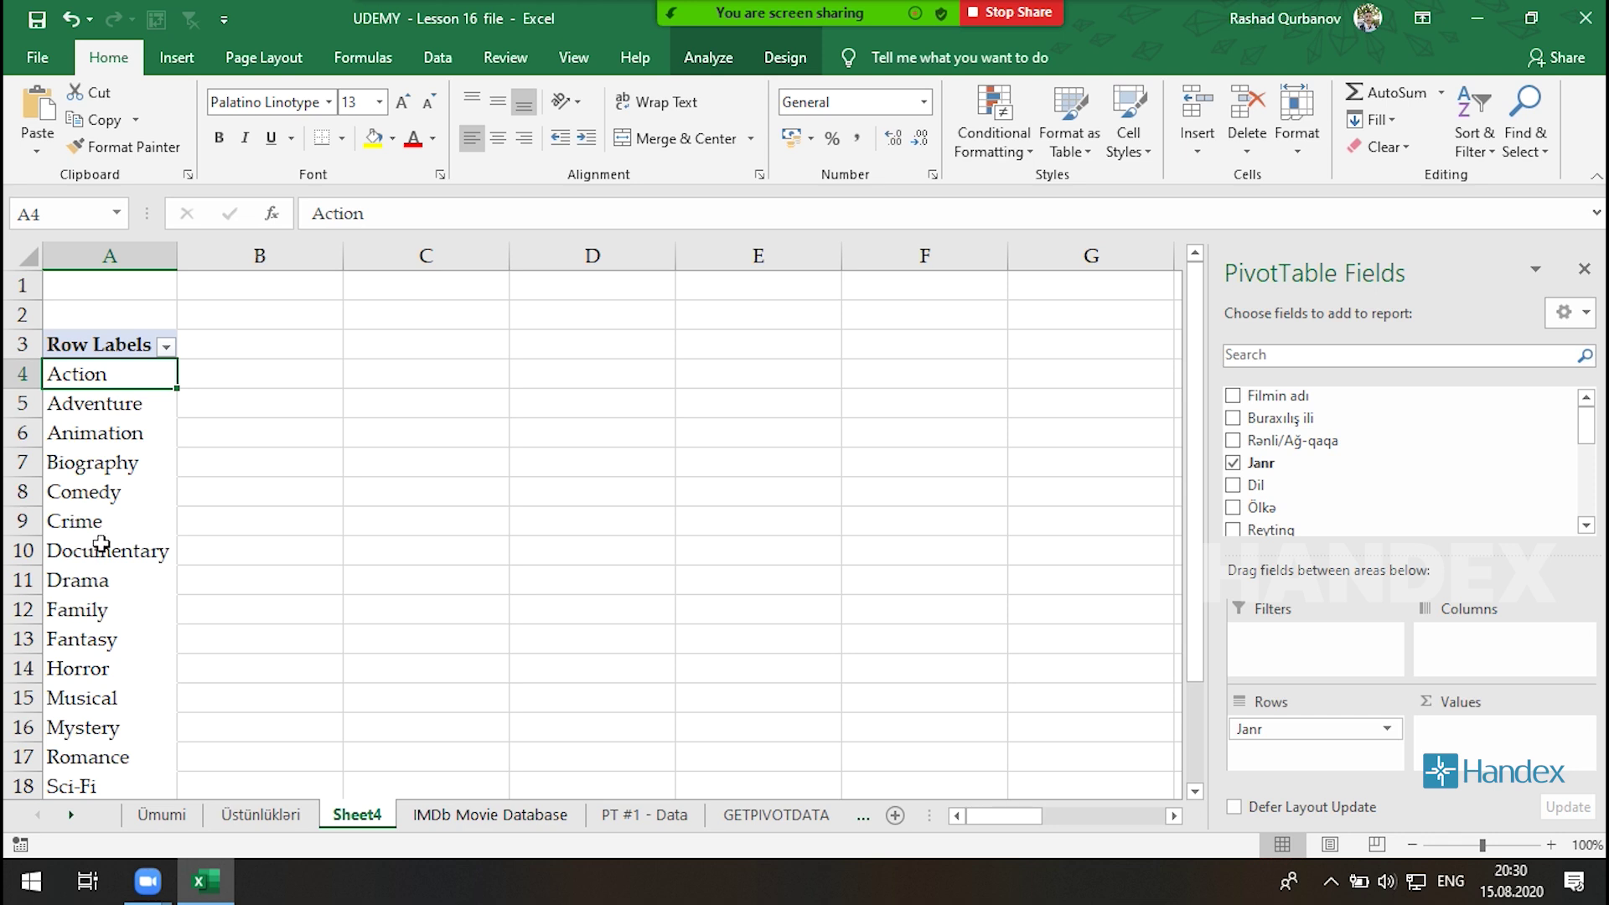
pyautogui.click(50, 524)
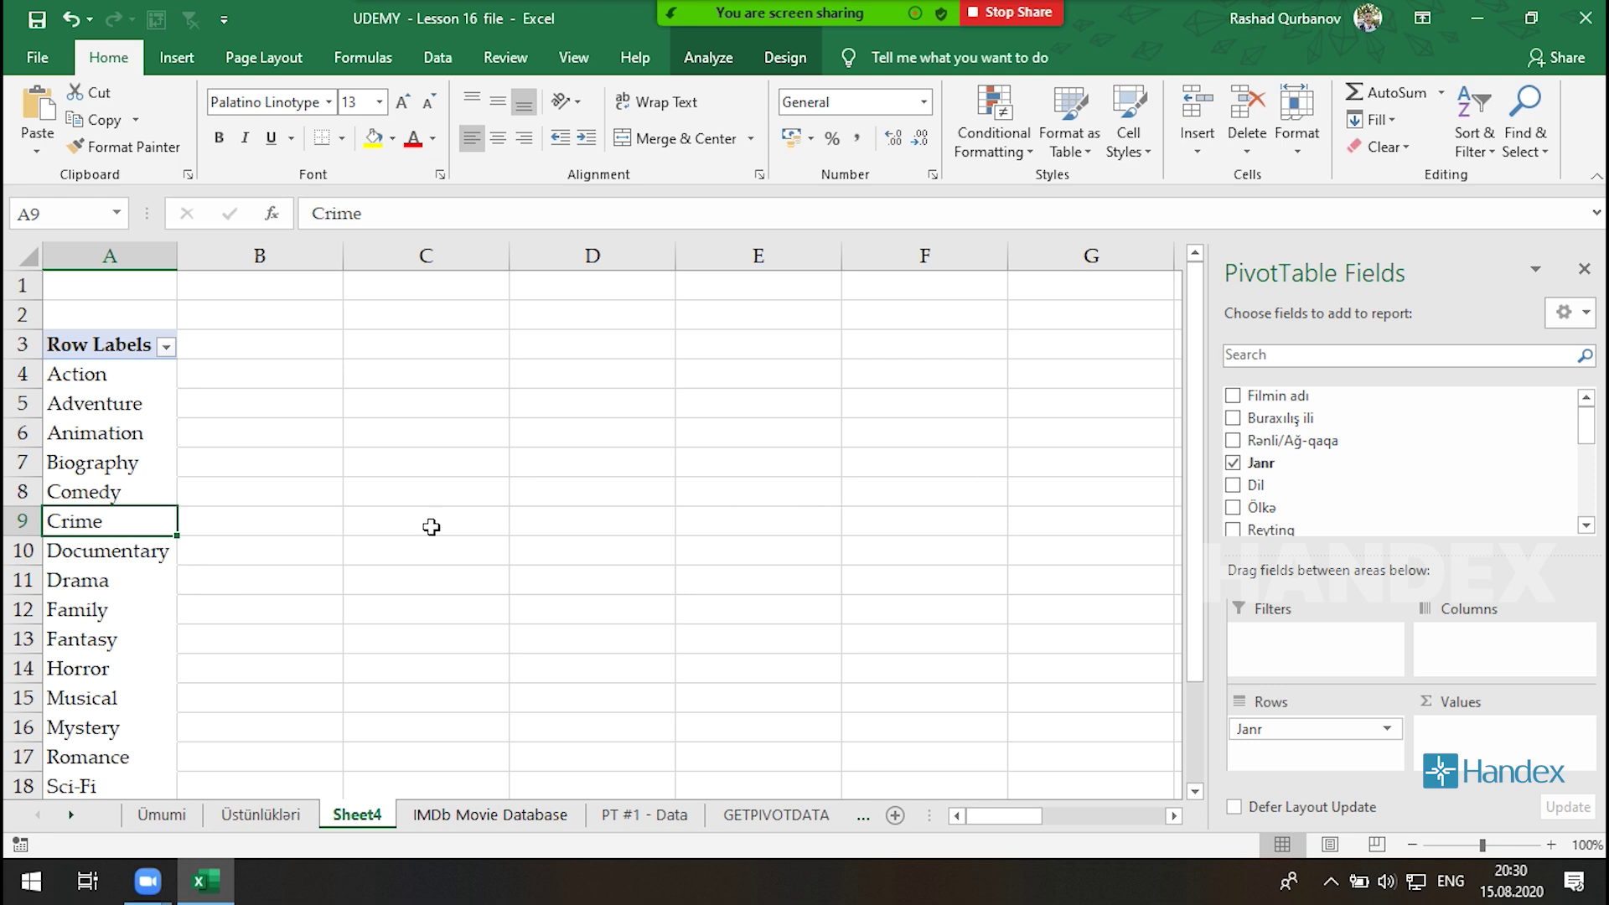
pyautogui.moveTo(1584, 426); pyautogui.dragTo(1583, 502)
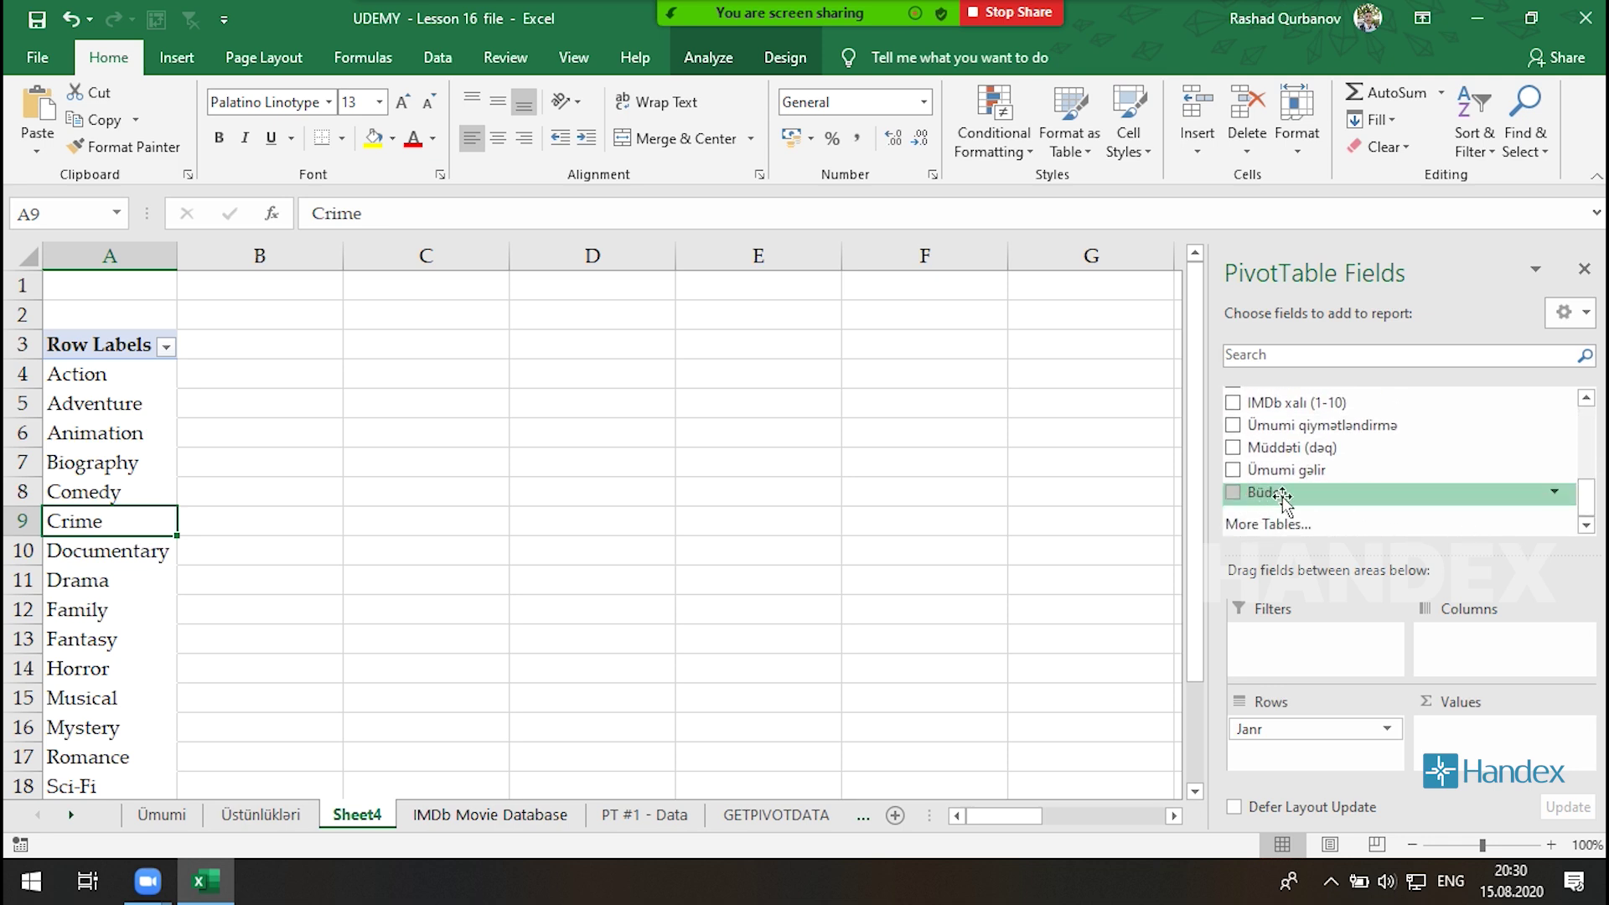
pyautogui.moveTo(1282, 495); pyautogui.dragTo(1491, 735)
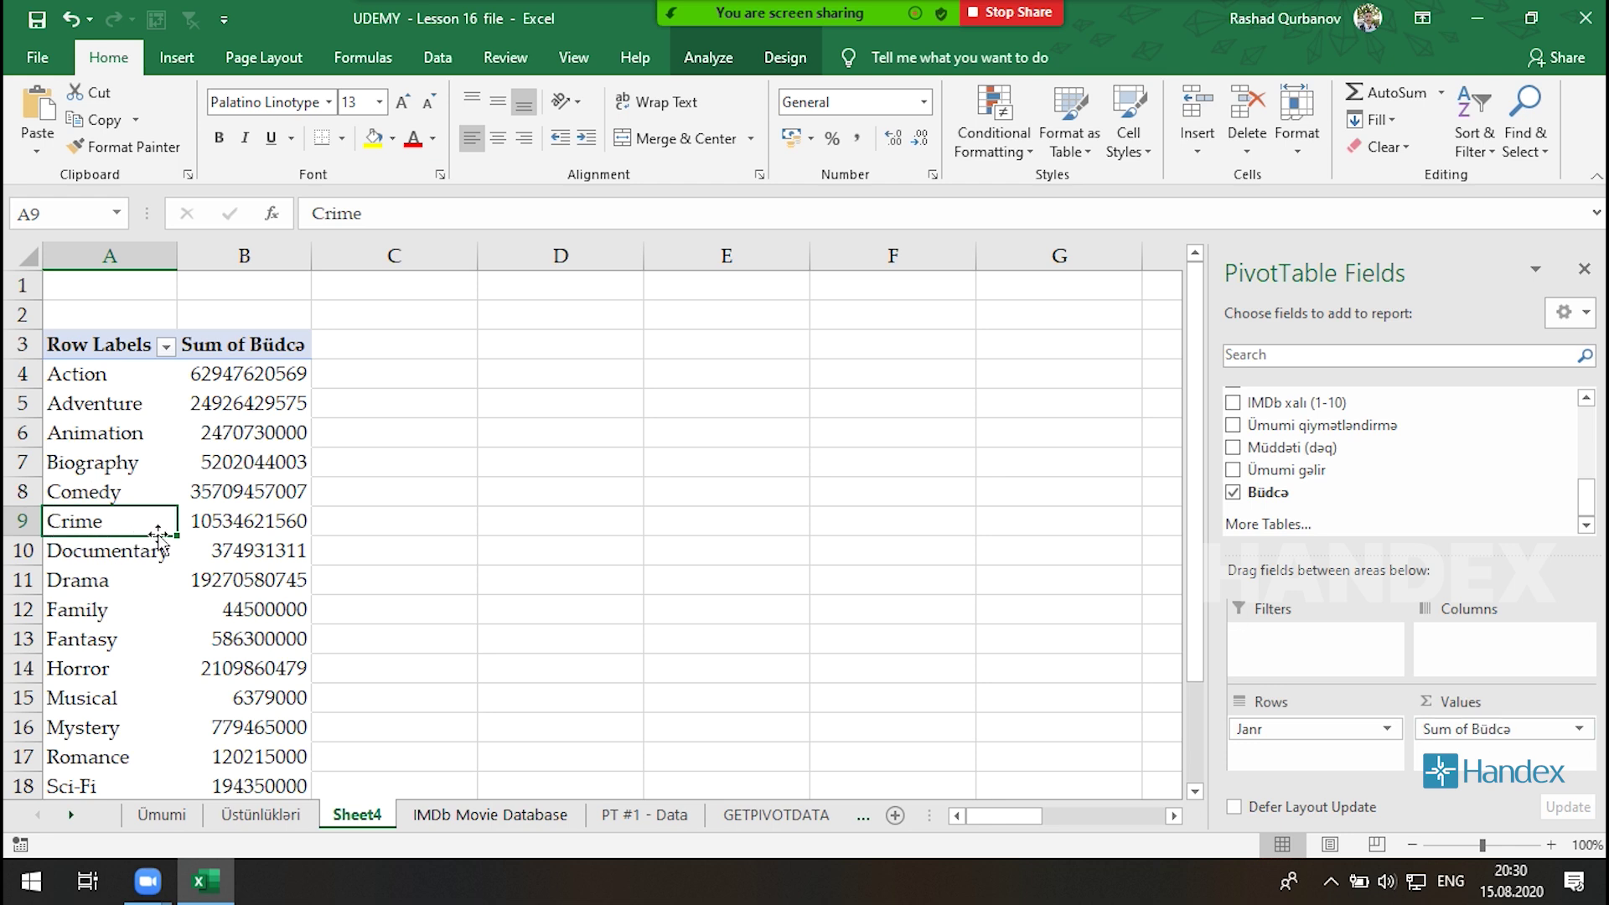
pyautogui.click(235, 535)
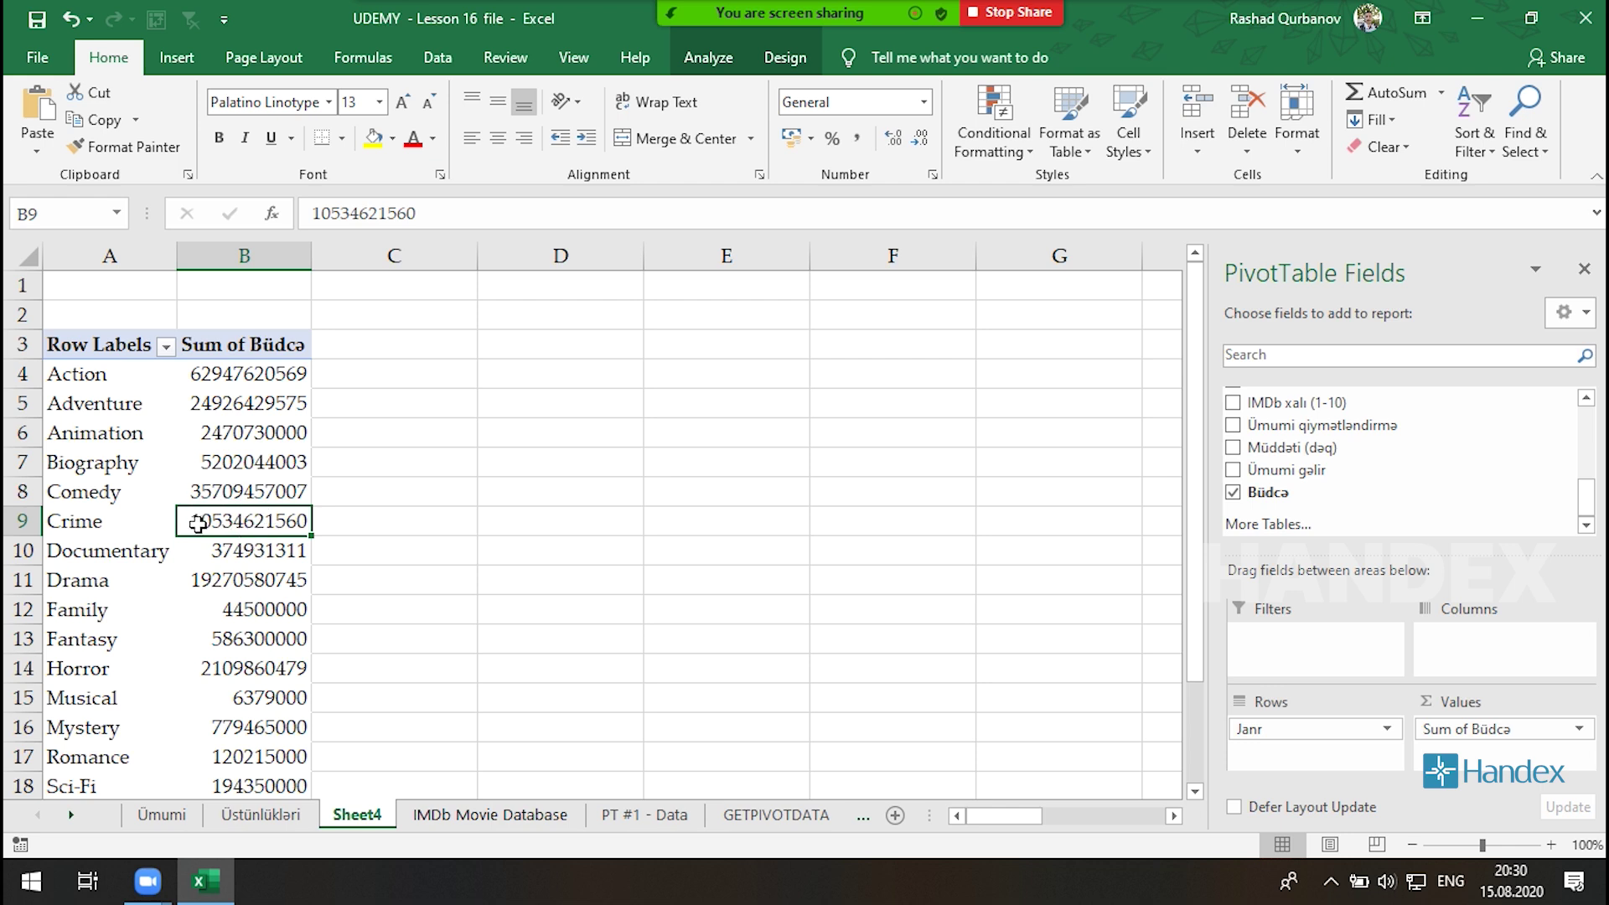
pyautogui.click(462, 821)
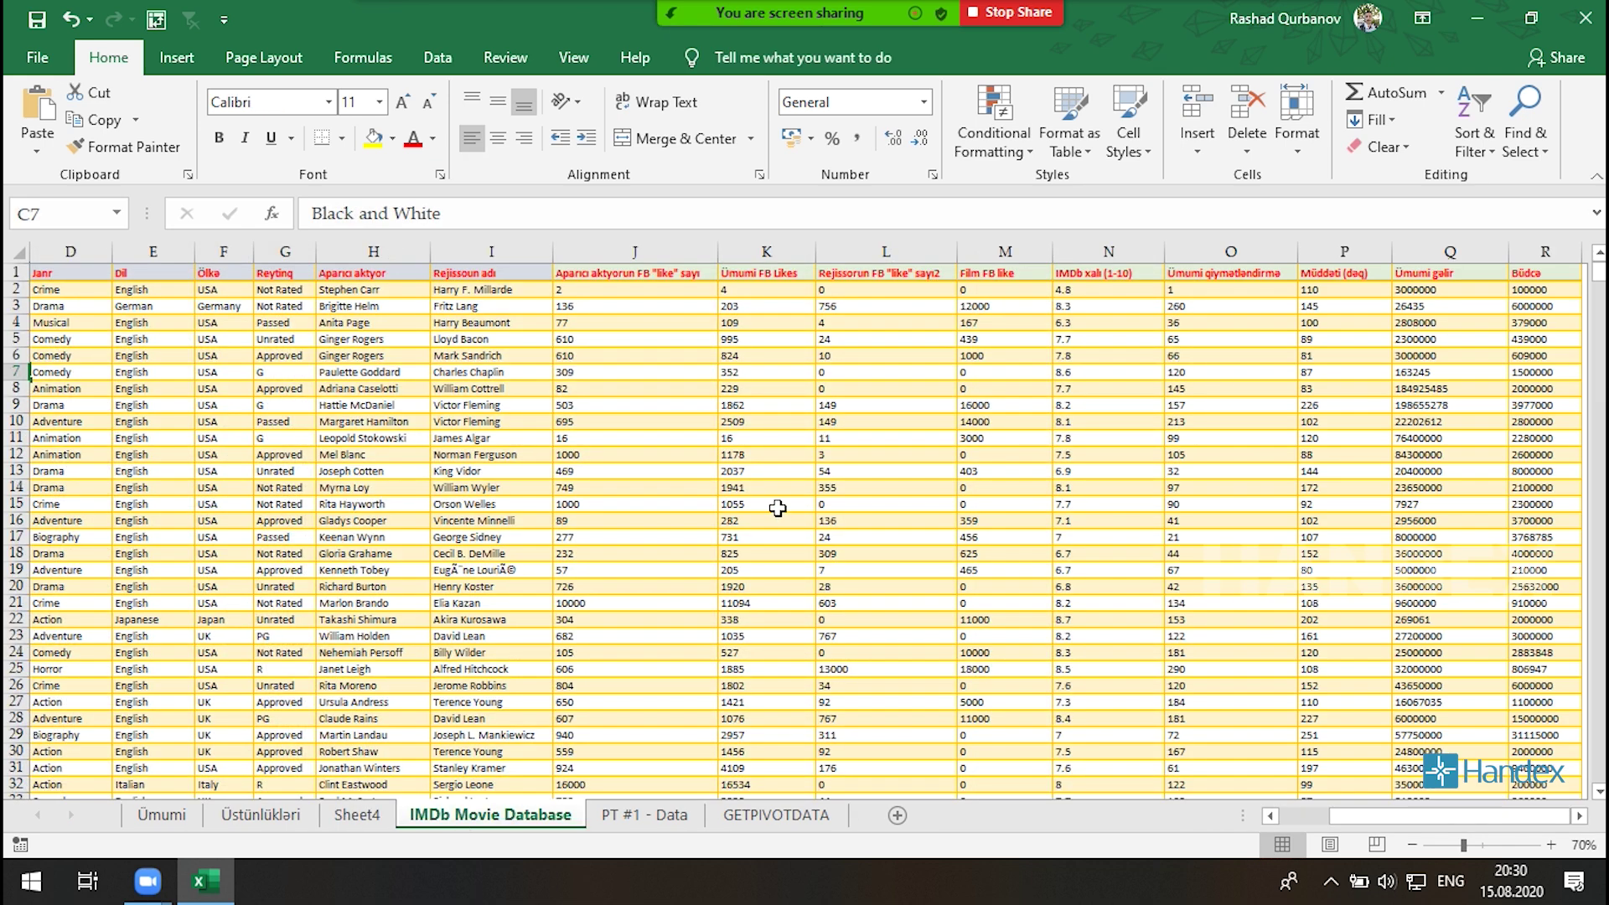
pyautogui.click(662, 272)
pyautogui.hotkey('ctrl', 'shift', 'l')
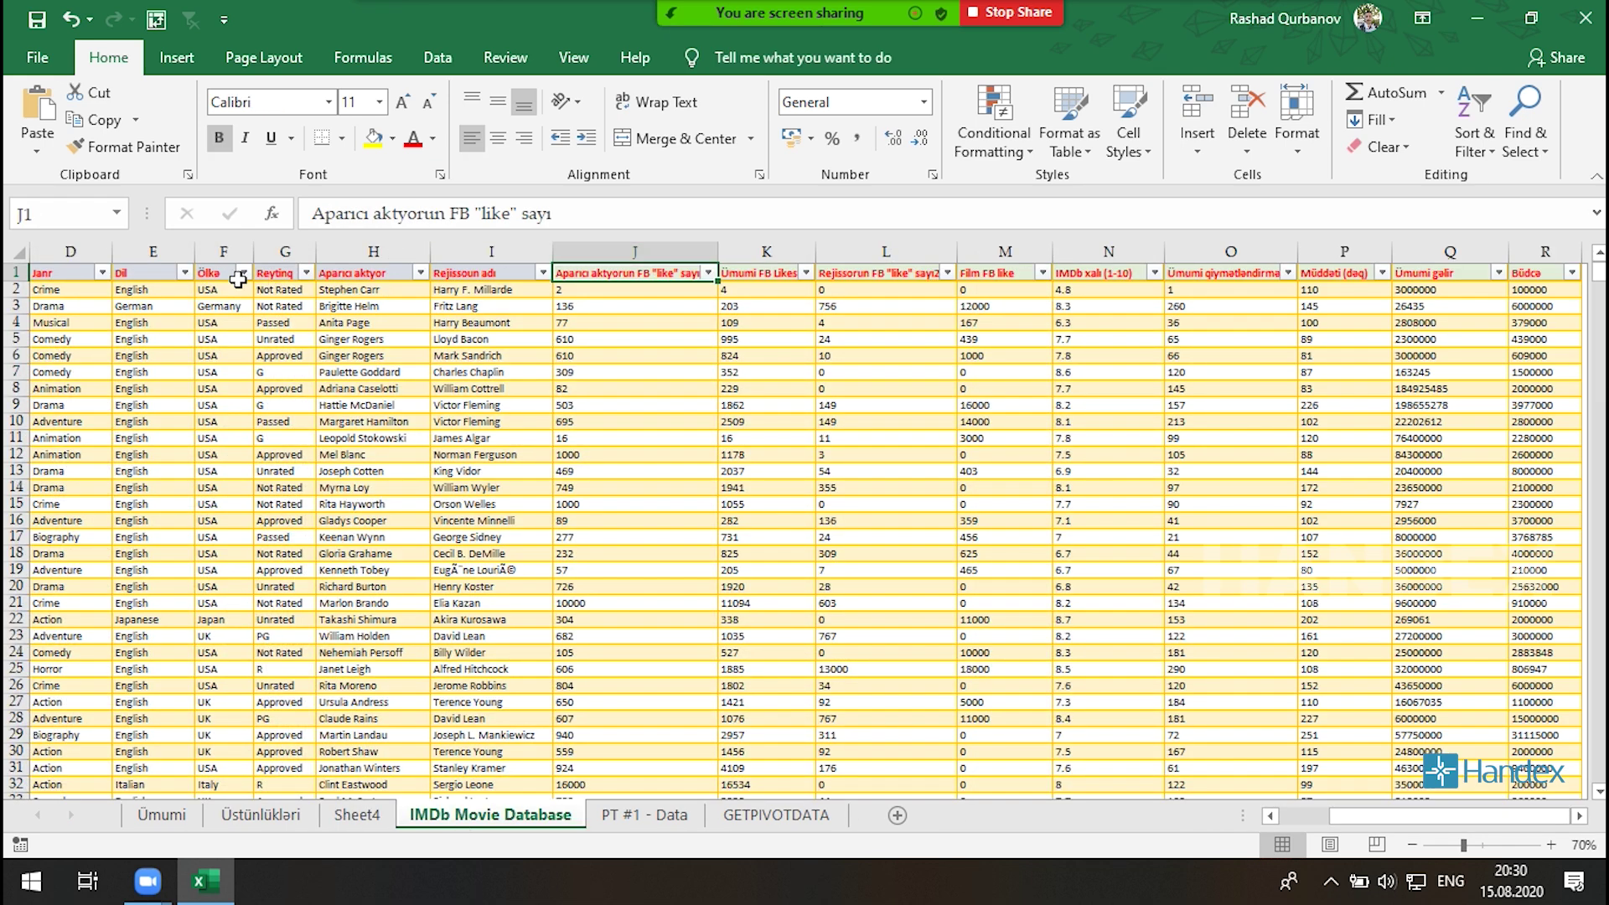
pyautogui.click(101, 272)
pyautogui.click(133, 501)
pyautogui.write('crime')
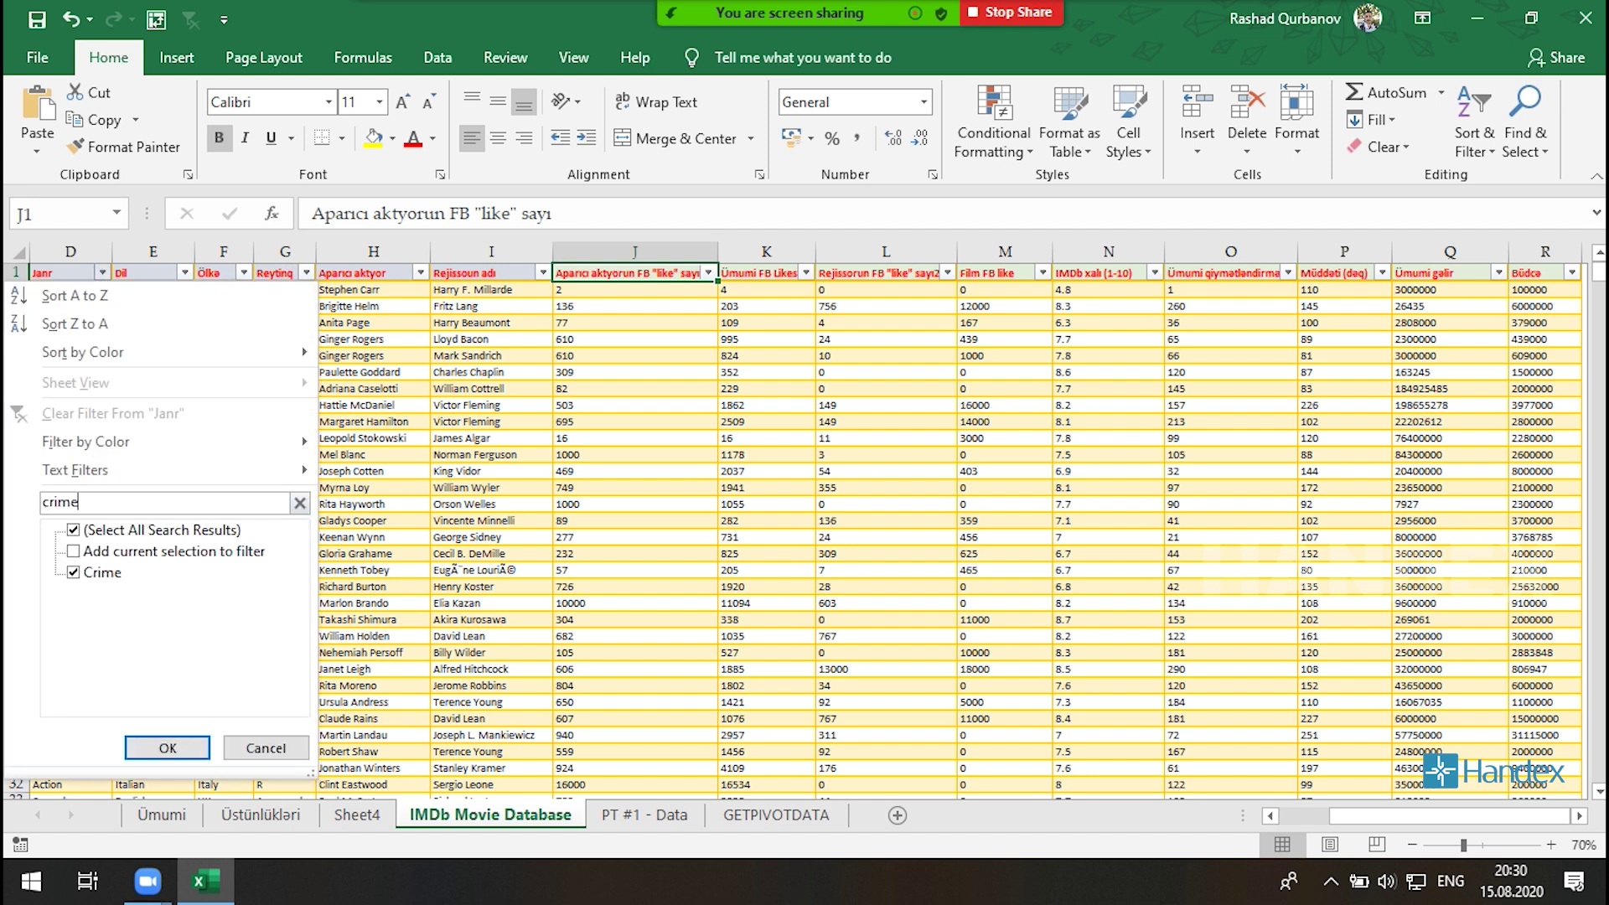
pyautogui.press('Return')
pyautogui.hotkey('ctrl', 'Right')
pyautogui.press('Down')
pyautogui.hotkey('ctrl', 'shift', 'Down')
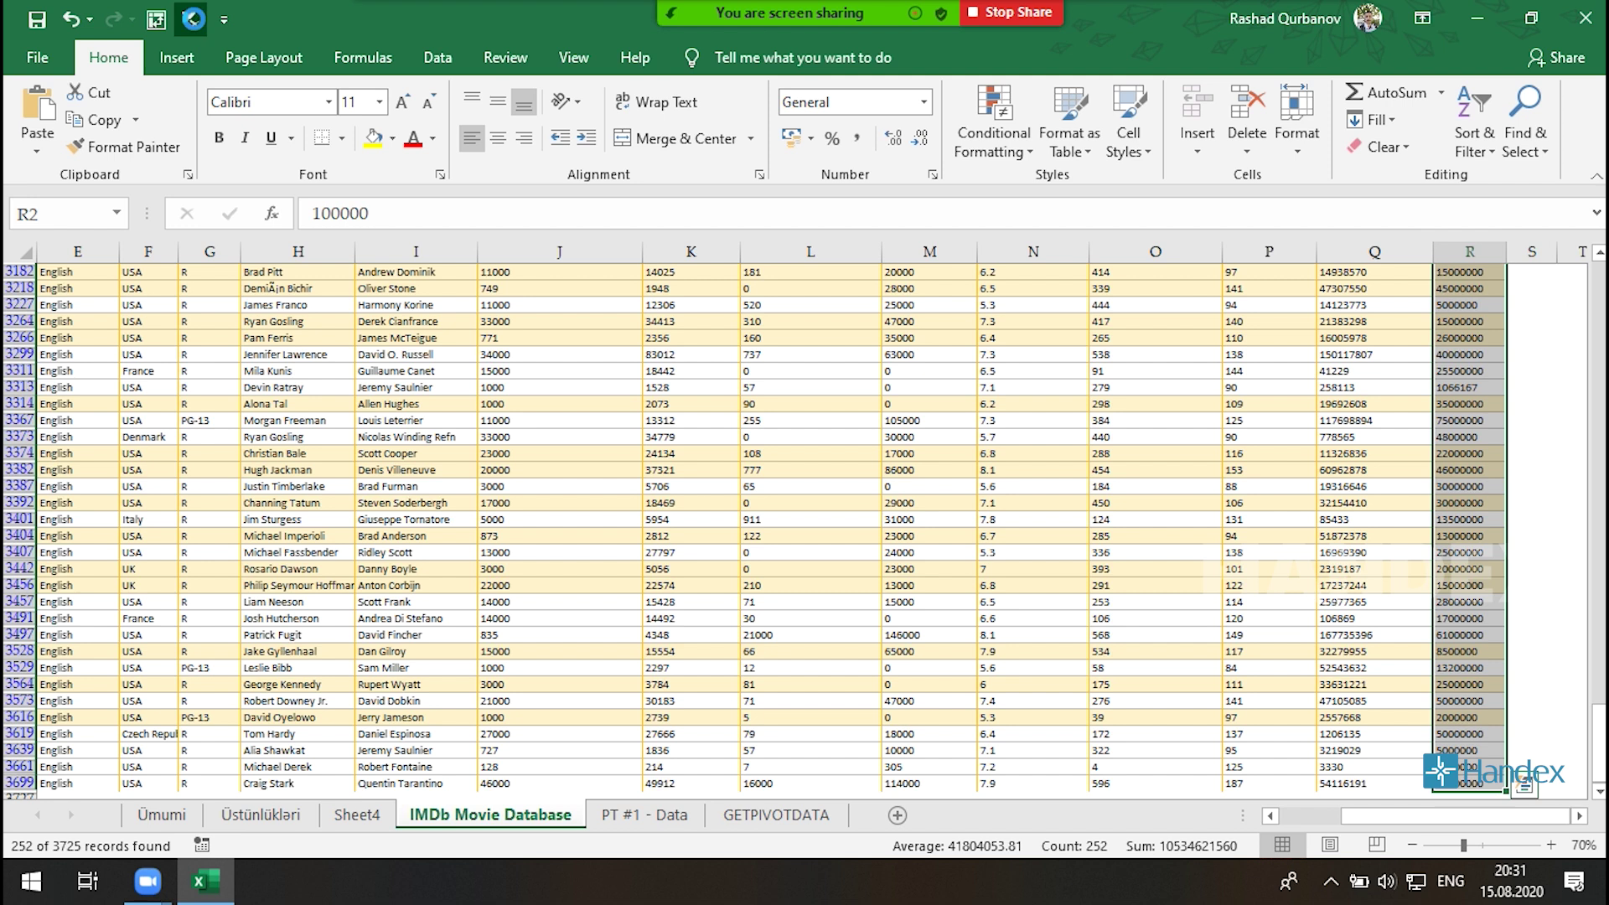
pyautogui.click(191, 18)
pyautogui.click(360, 816)
pyautogui.moveTo(243, 491)
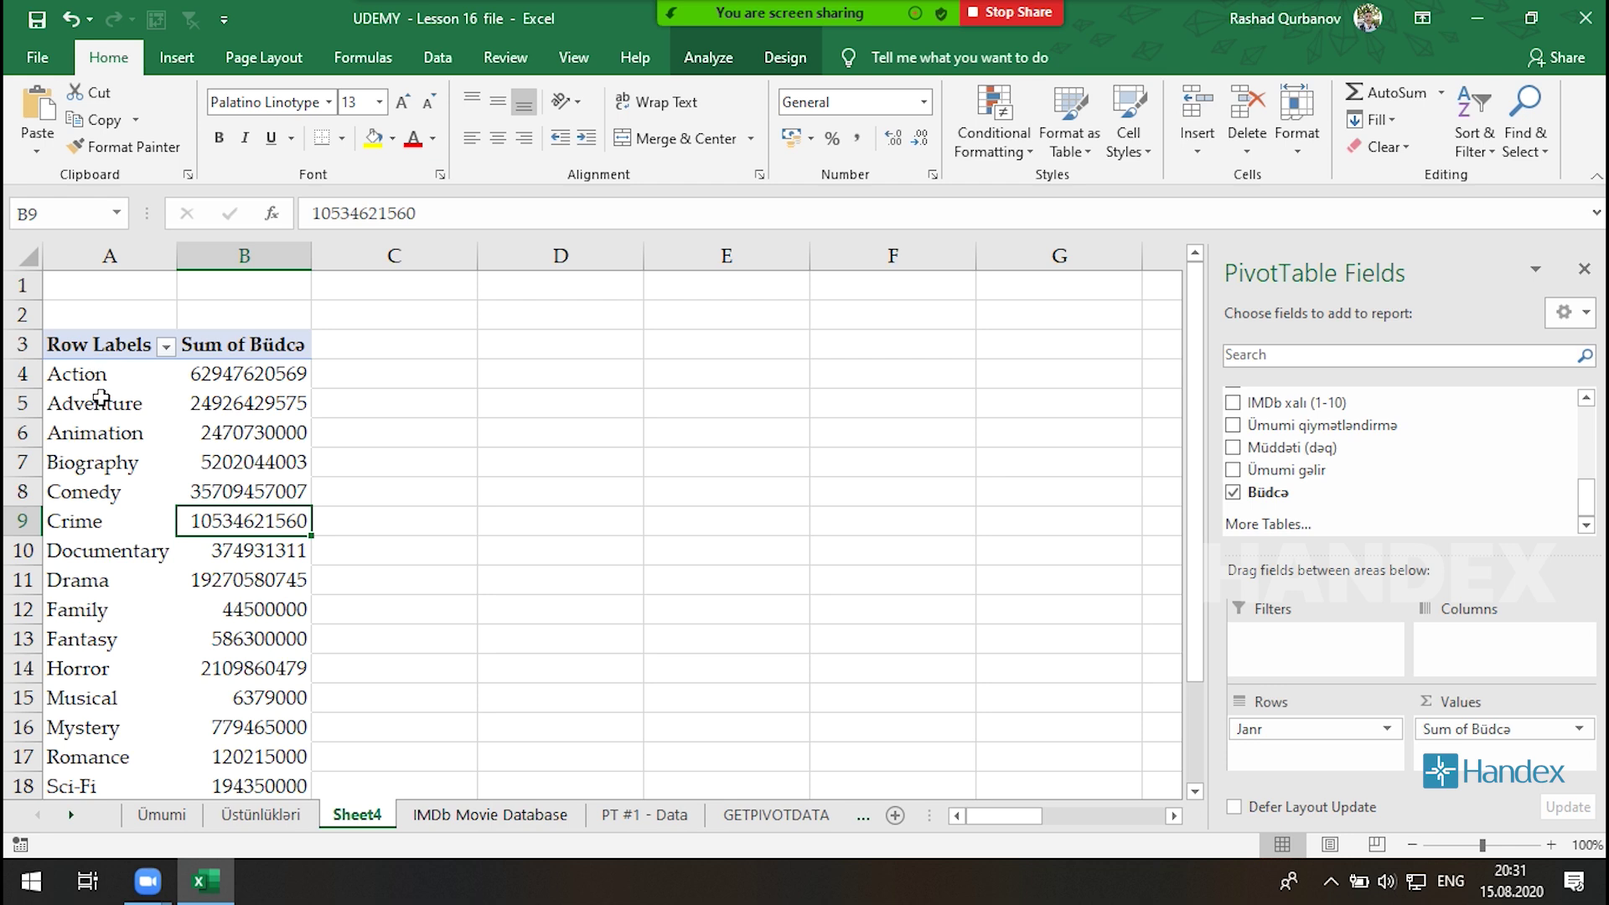
pyautogui.moveTo(1442, 729)
pyautogui.mouseDown()
pyautogui.moveTo(1443, 495)
pyautogui.moveTo(1467, 497)
pyautogui.moveTo(1445, 470)
pyautogui.mouseUp()
pyautogui.moveTo(1443, 470); pyautogui.dragTo(1447, 464)
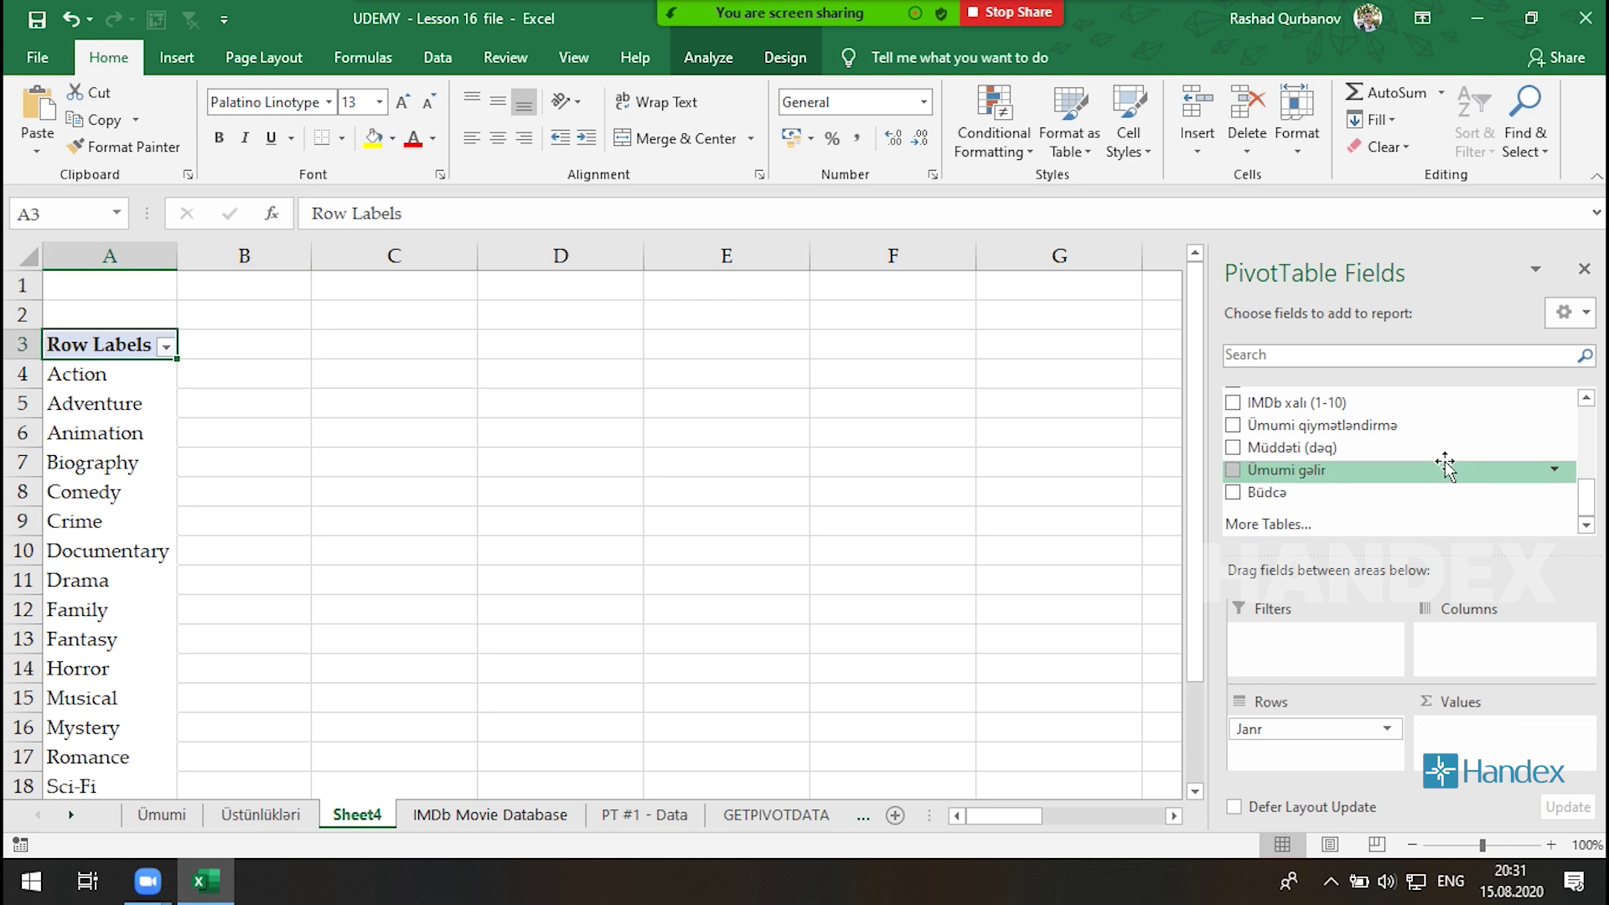
pyautogui.moveTo(1333, 492); pyautogui.dragTo(1500, 746)
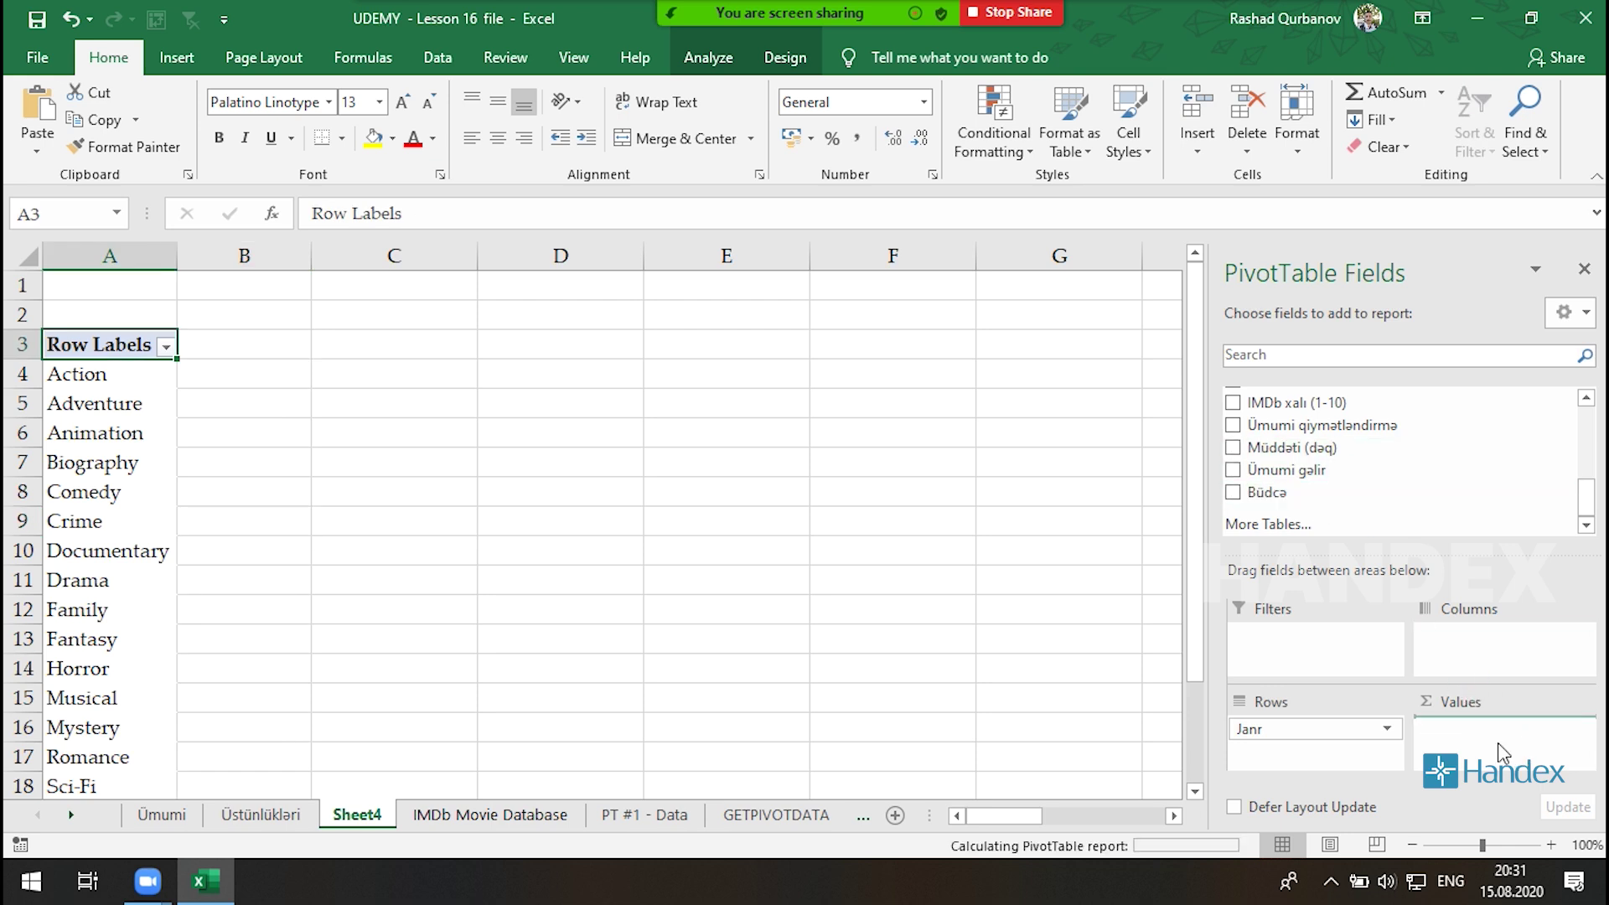
pyautogui.click(1232, 493)
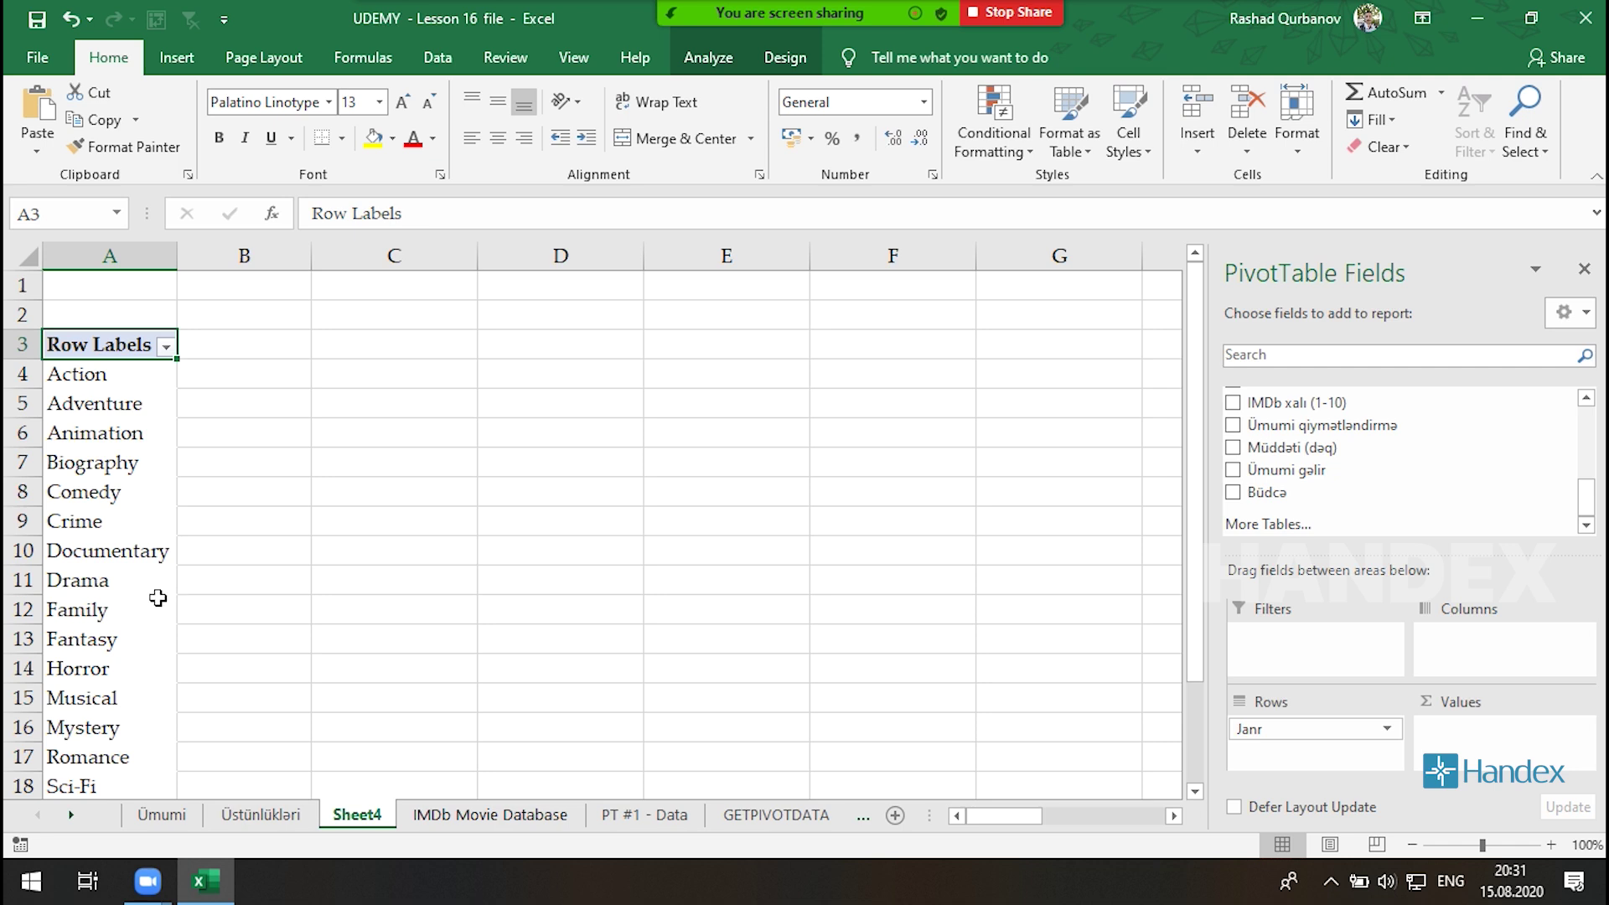
pyautogui.scroll(-3, 124, 683)
pyautogui.scroll(2, 143, 632)
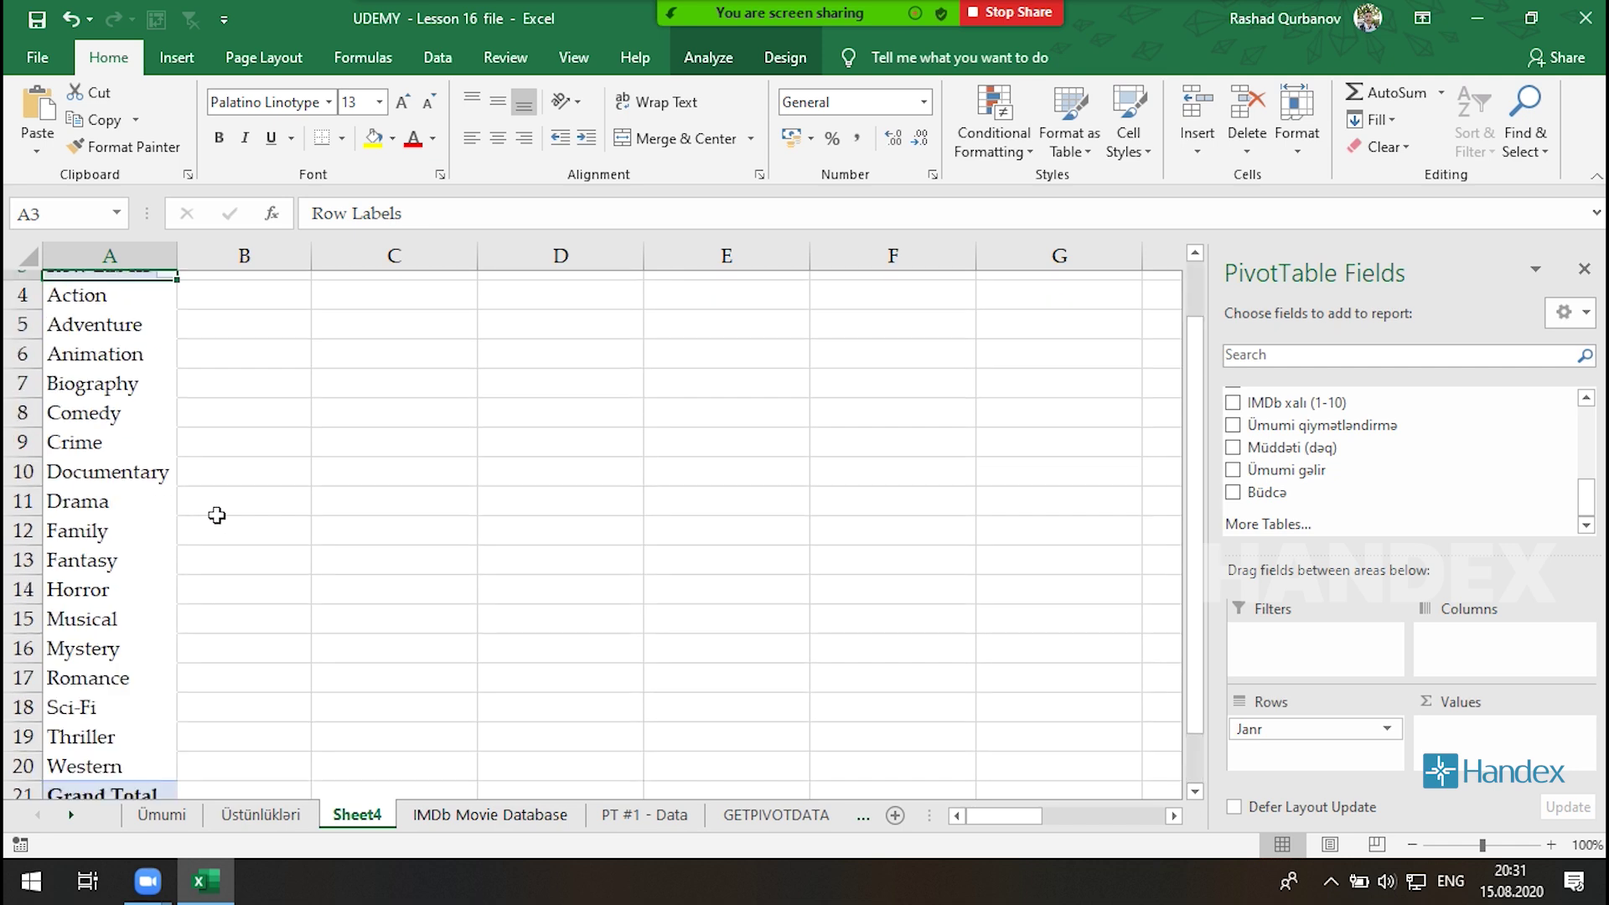
pyautogui.scroll(1, 219, 514)
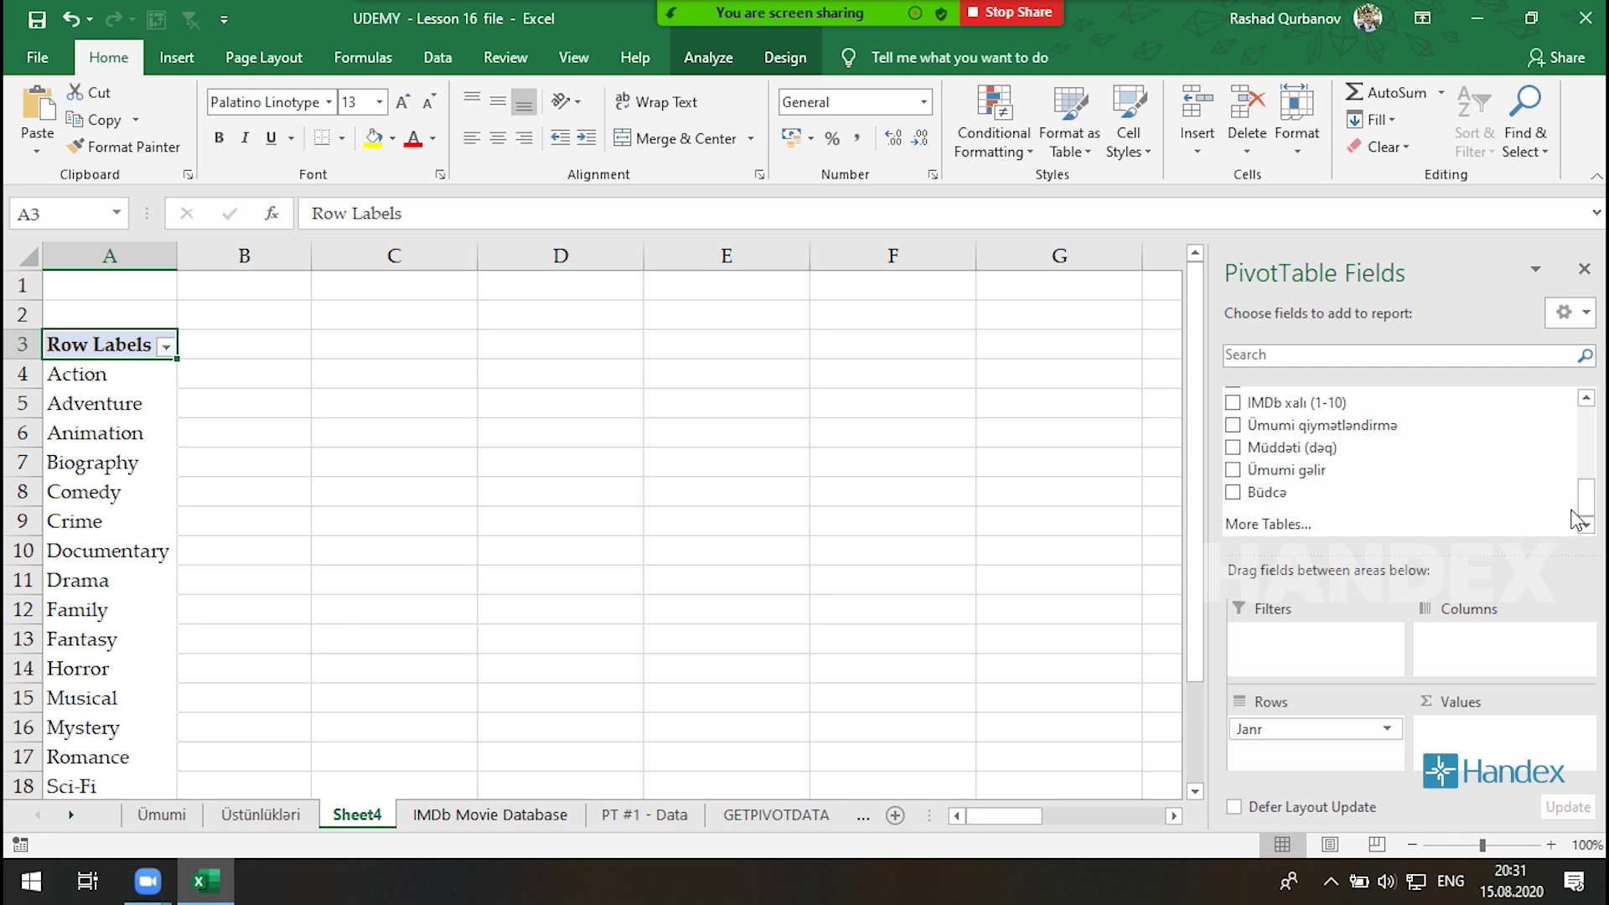
pyautogui.moveTo(1592, 513); pyautogui.dragTo(1588, 429)
pyautogui.moveTo(1262, 452)
pyautogui.mouseDown()
pyautogui.moveTo(1496, 597)
pyautogui.moveTo(1309, 450)
pyautogui.mouseUp()
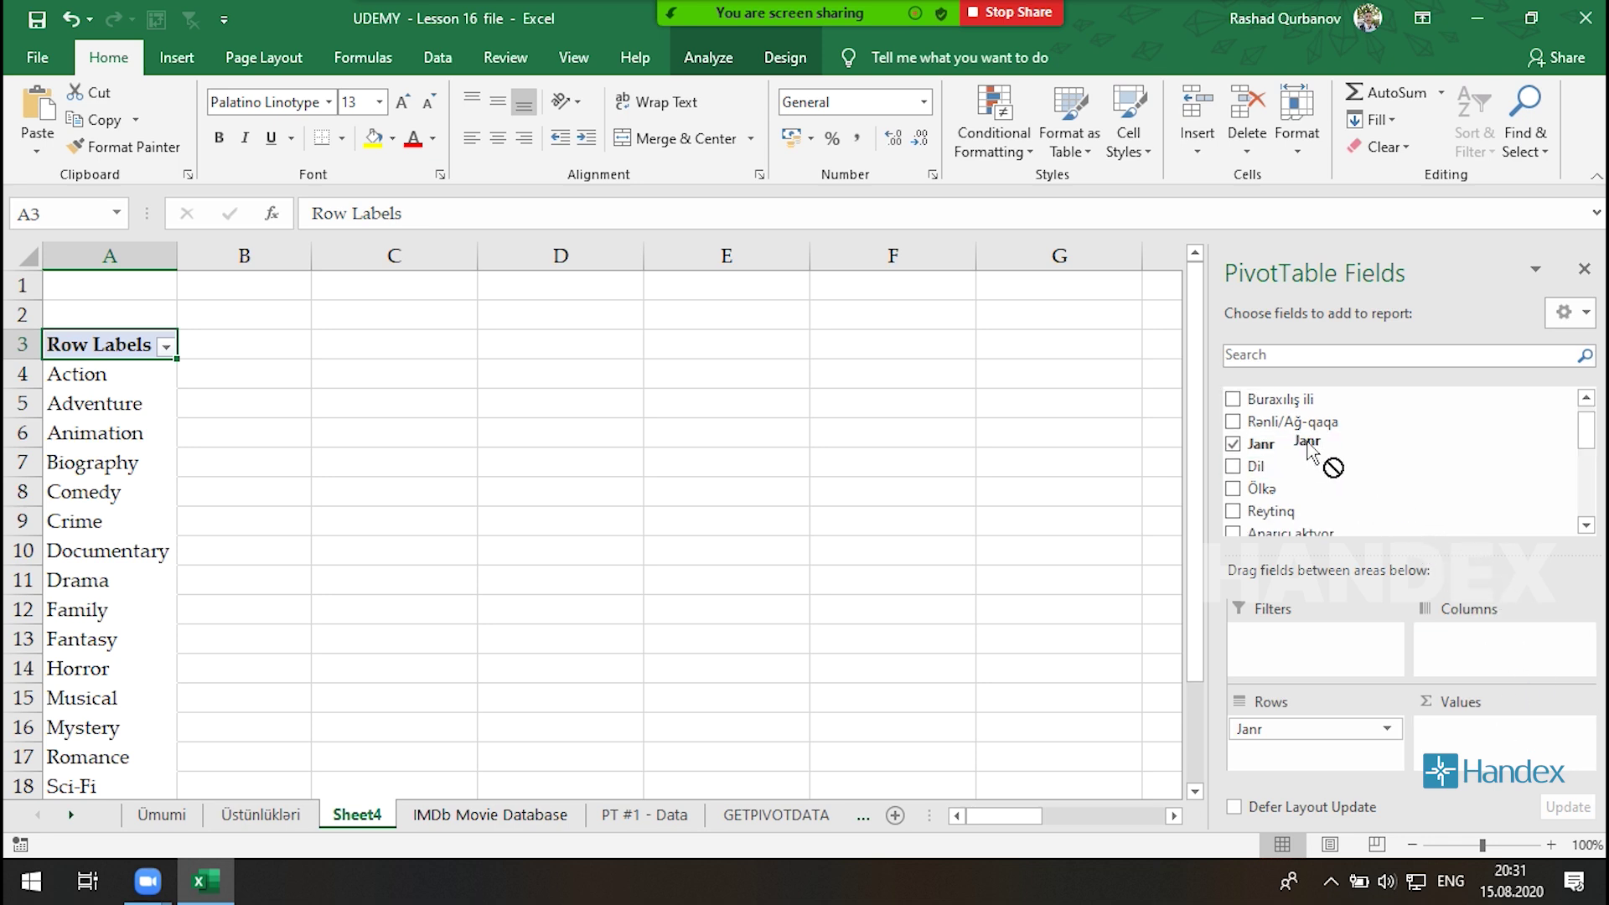
# Try Janr and Büdcə in Values, settling on Count of Janr per genre.
pyautogui.moveTo(1309, 450); pyautogui.dragTo(1458, 723)
pyautogui.moveTo(1261, 444); pyautogui.dragTo(1506, 736)
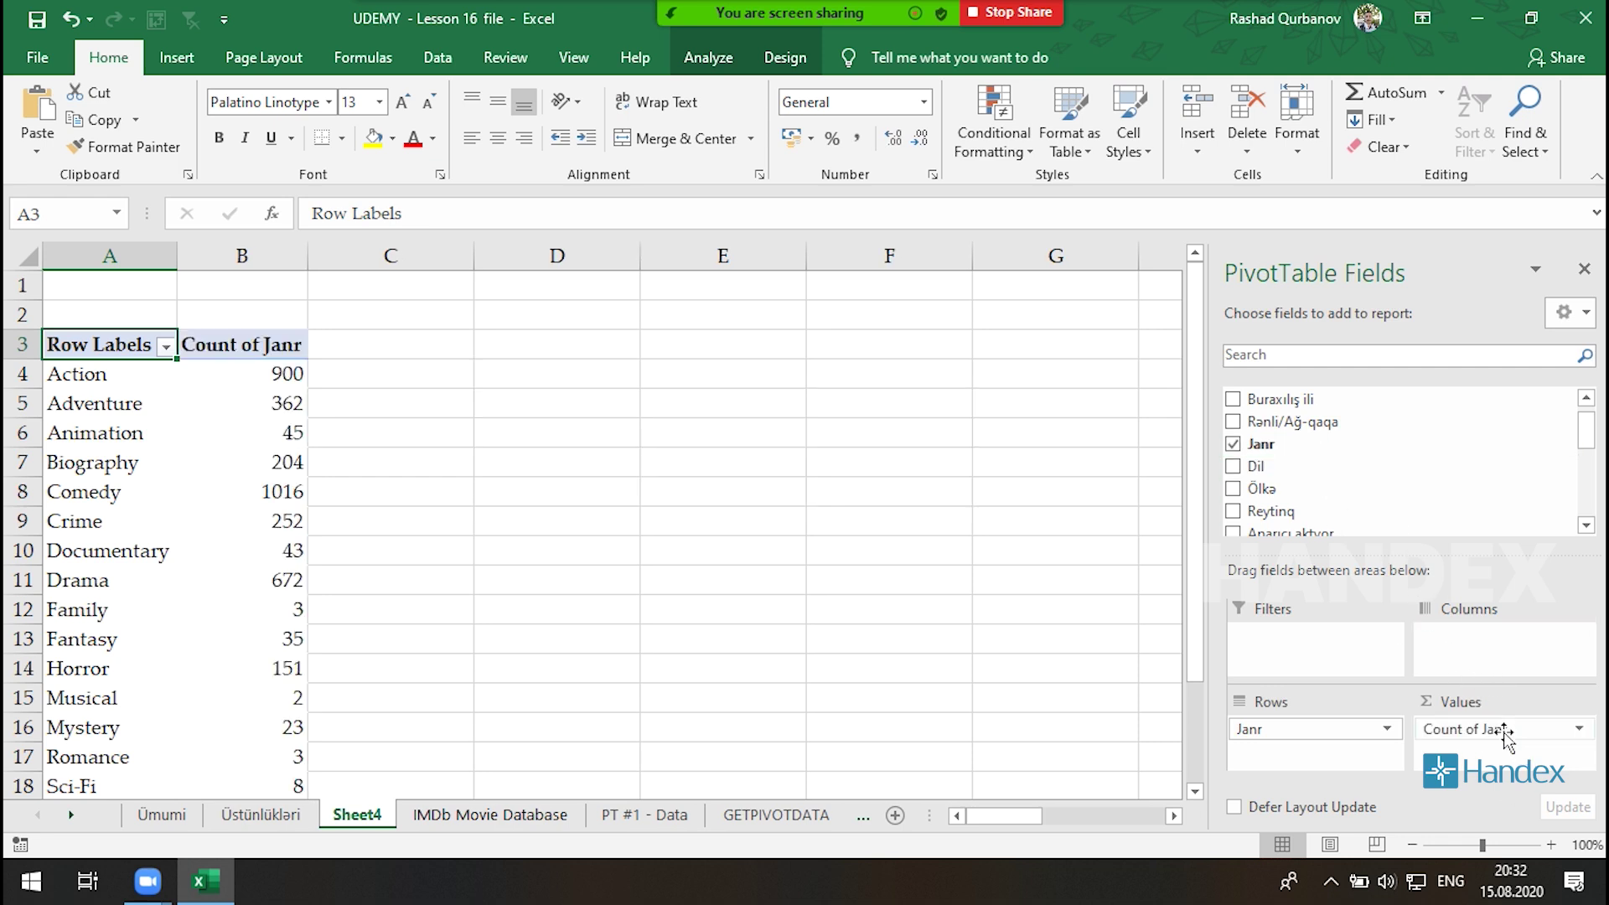
pyautogui.moveTo(1506, 735)
pyautogui.mouseDown()
pyautogui.moveTo(1526, 464)
pyautogui.moveTo(1577, 510)
pyautogui.mouseUp()
pyautogui.moveTo(1267, 492); pyautogui.dragTo(1447, 731)
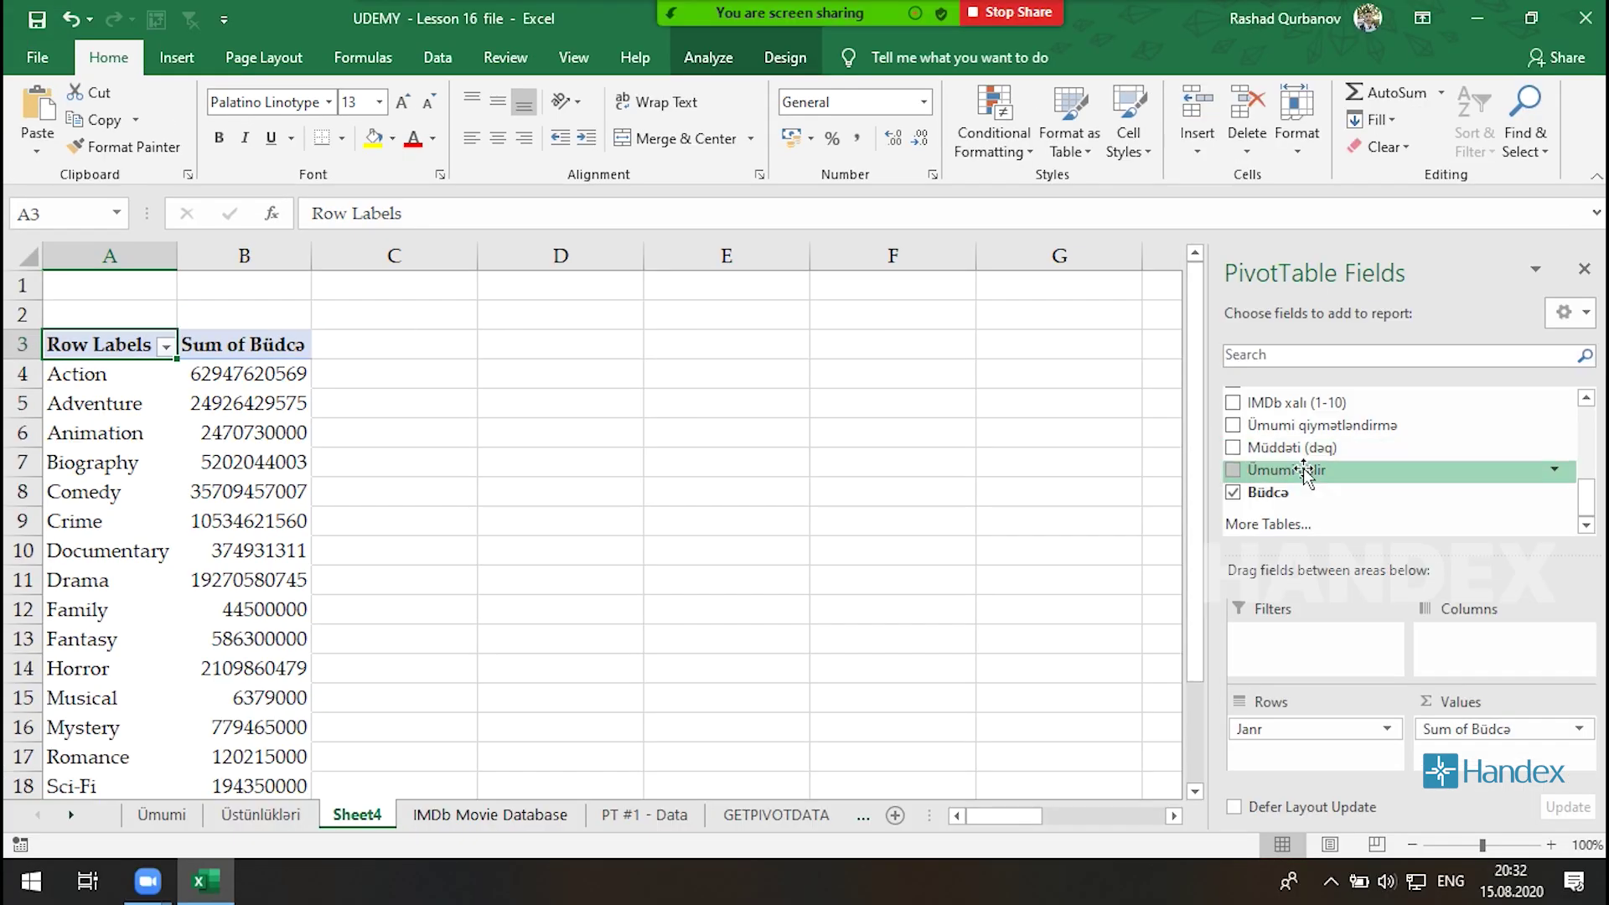
pyautogui.click(1279, 492)
pyautogui.scroll(5, 1279, 492)
pyautogui.moveTo(1260, 463); pyautogui.dragTo(1458, 728)
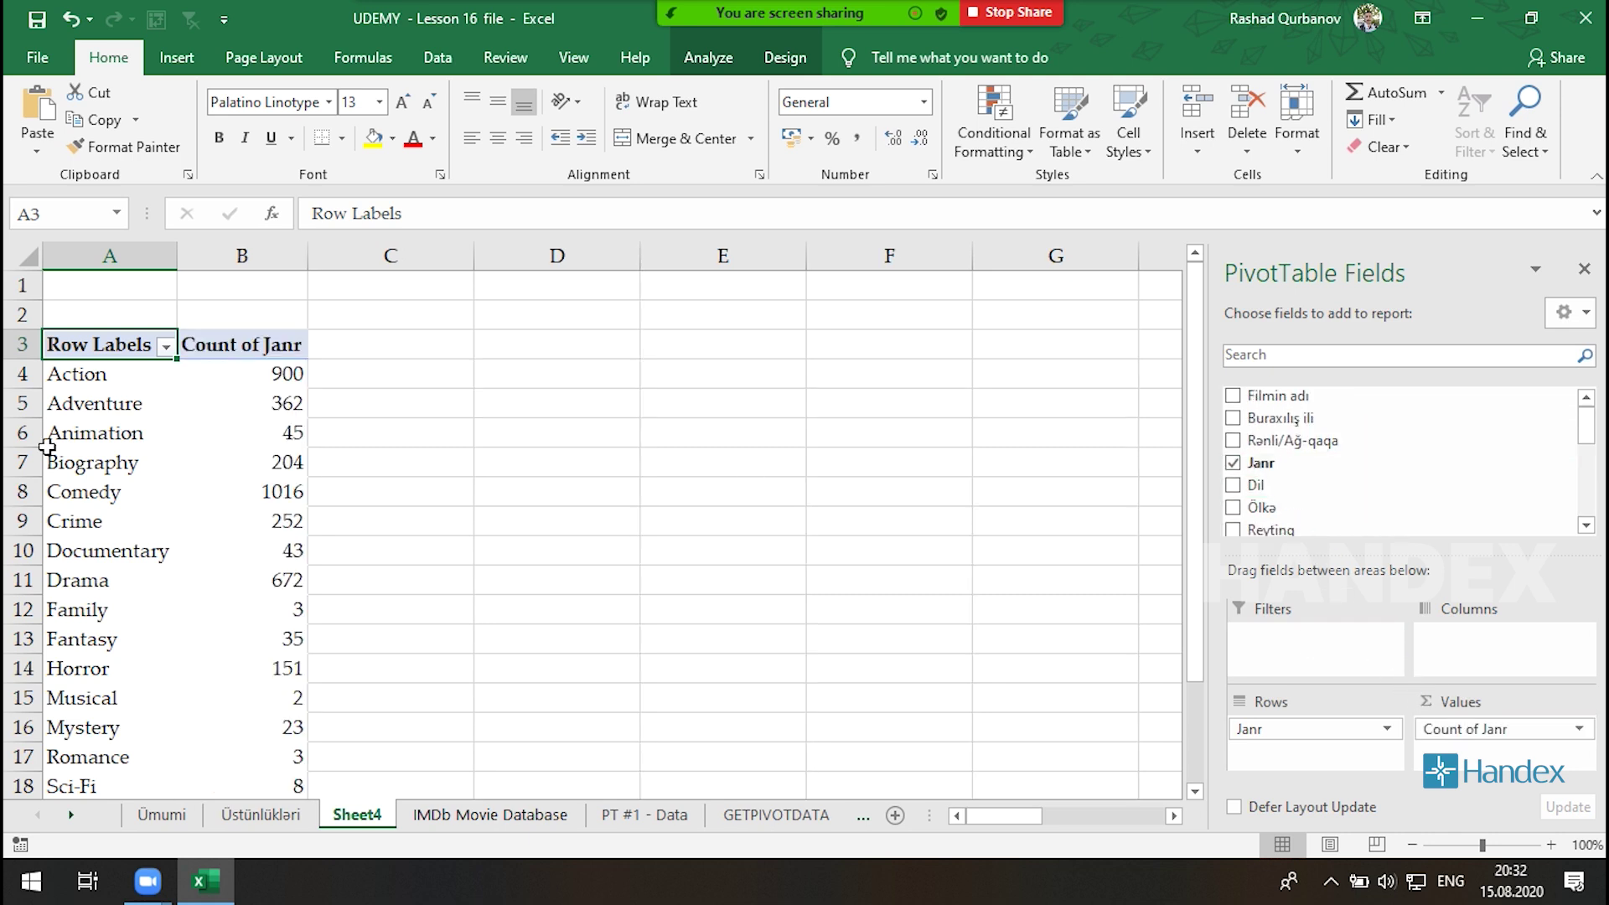
# Select the genre labels and counts, check Action's count, then drop Count of Janr from Values.
pyautogui.moveTo(70, 380); pyautogui.dragTo(109, 723)
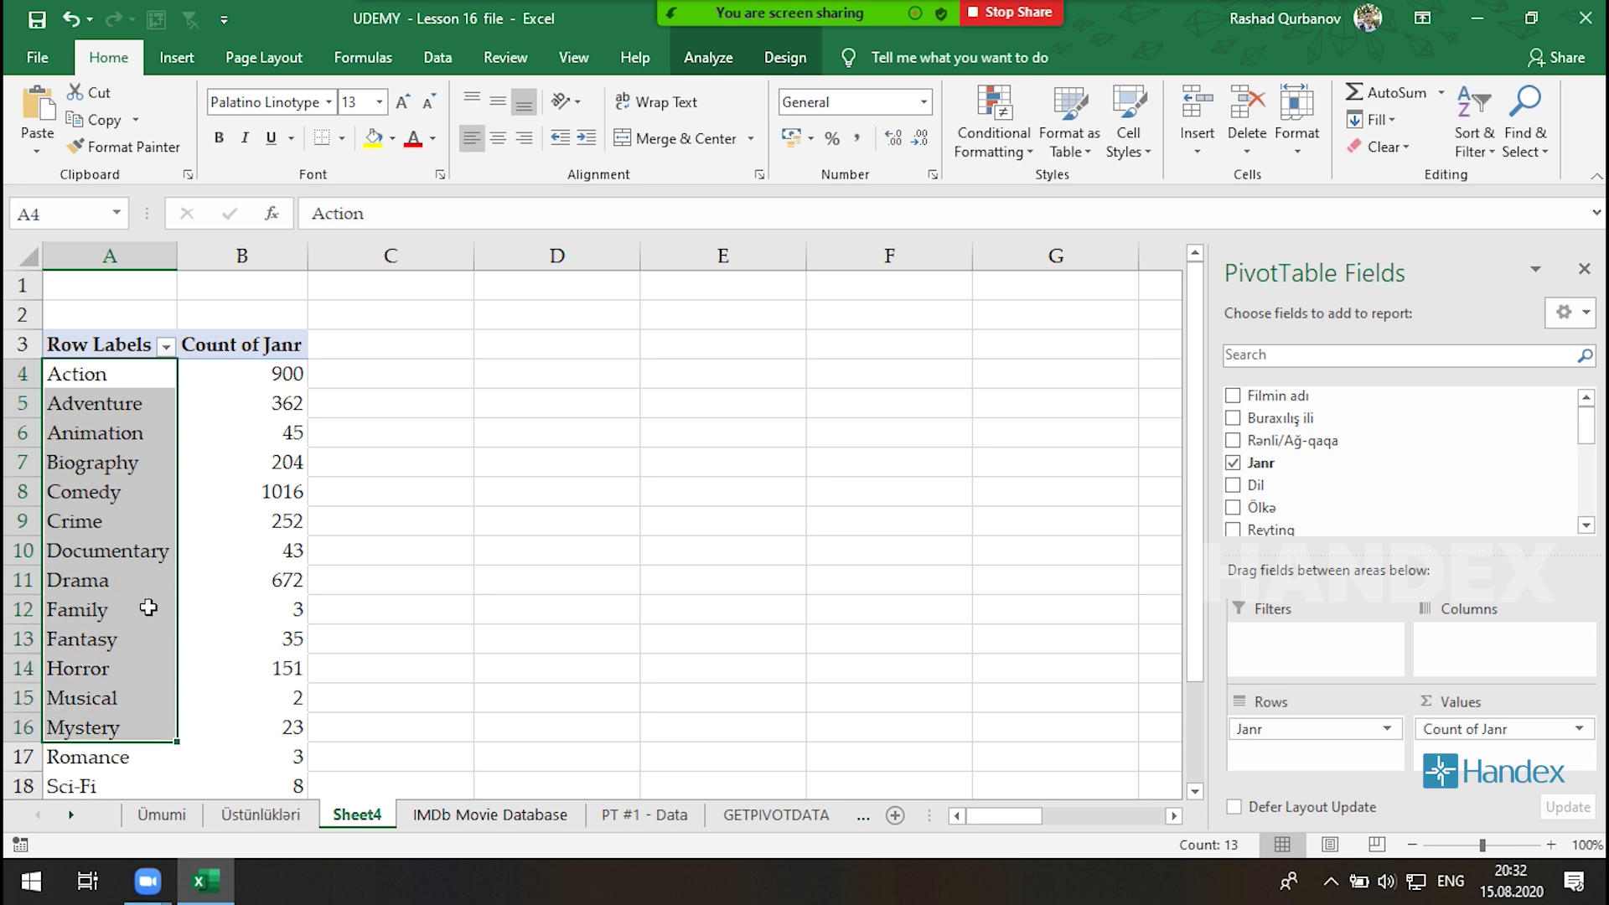
pyautogui.scroll(-3, 228, 580)
pyautogui.moveTo(264, 570); pyautogui.dragTo(266, 463)
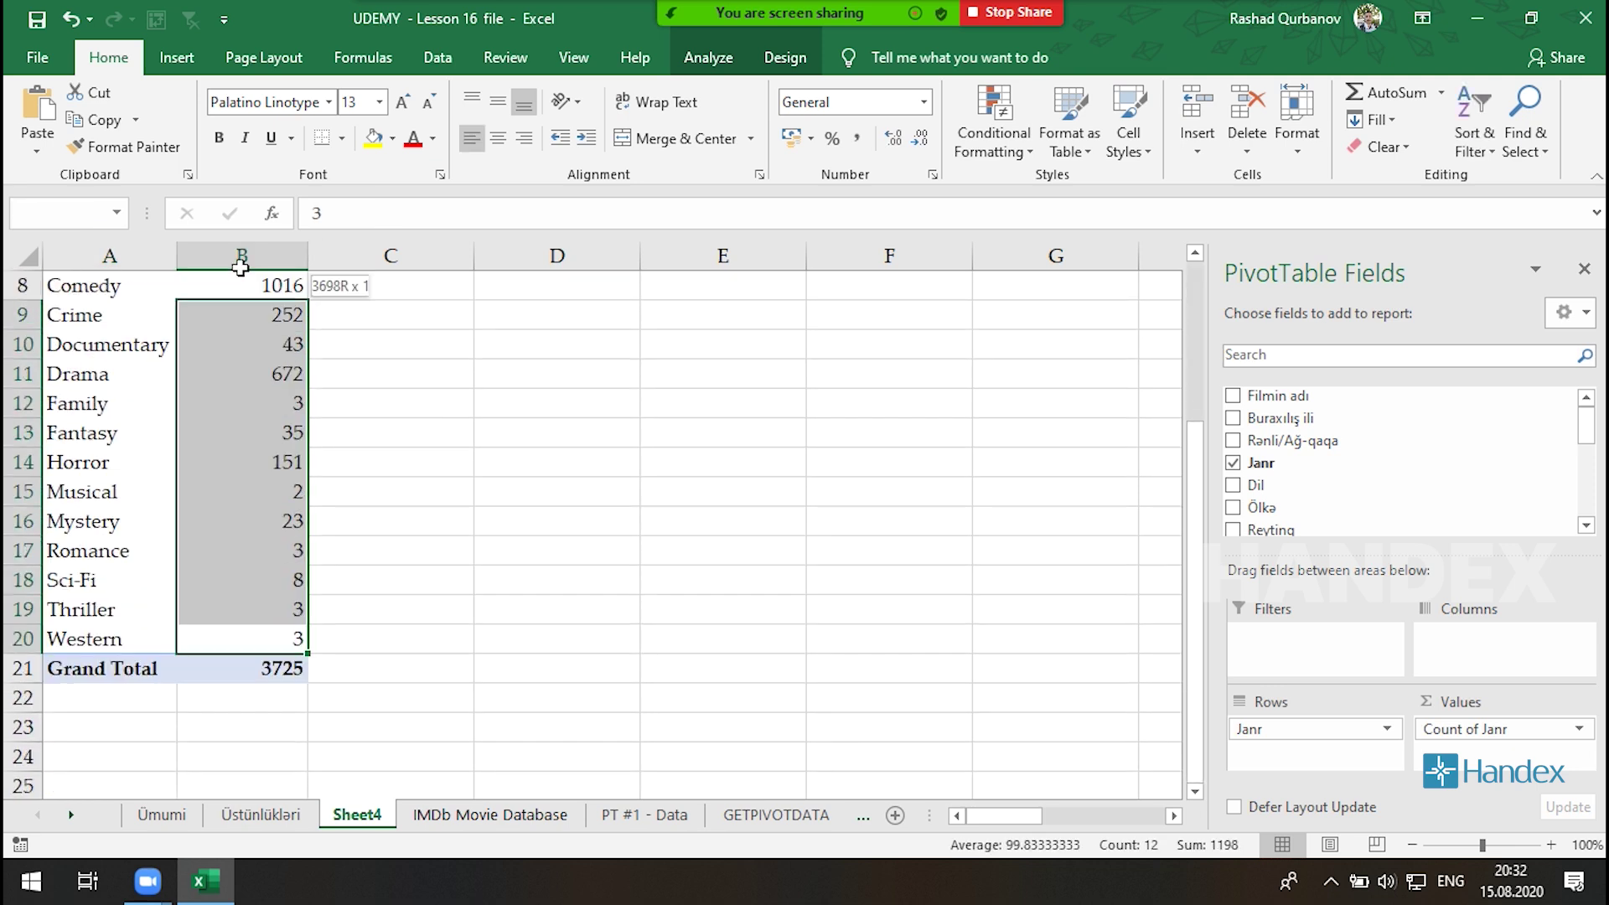
pyautogui.click(261, 377)
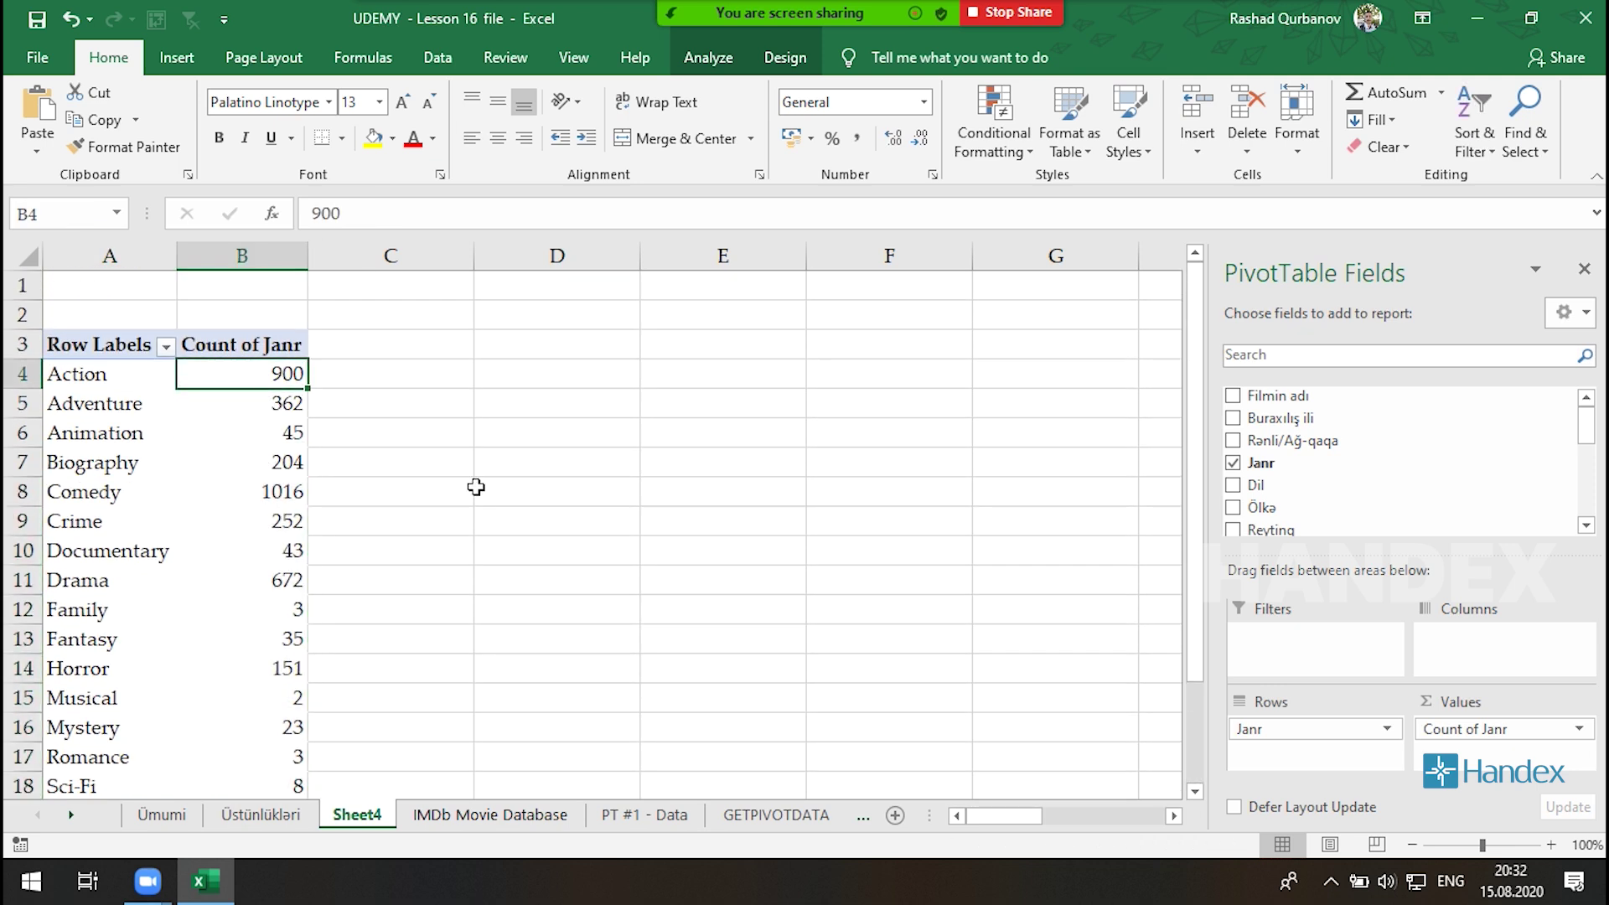
pyautogui.moveTo(1433, 731); pyautogui.dragTo(1423, 483)
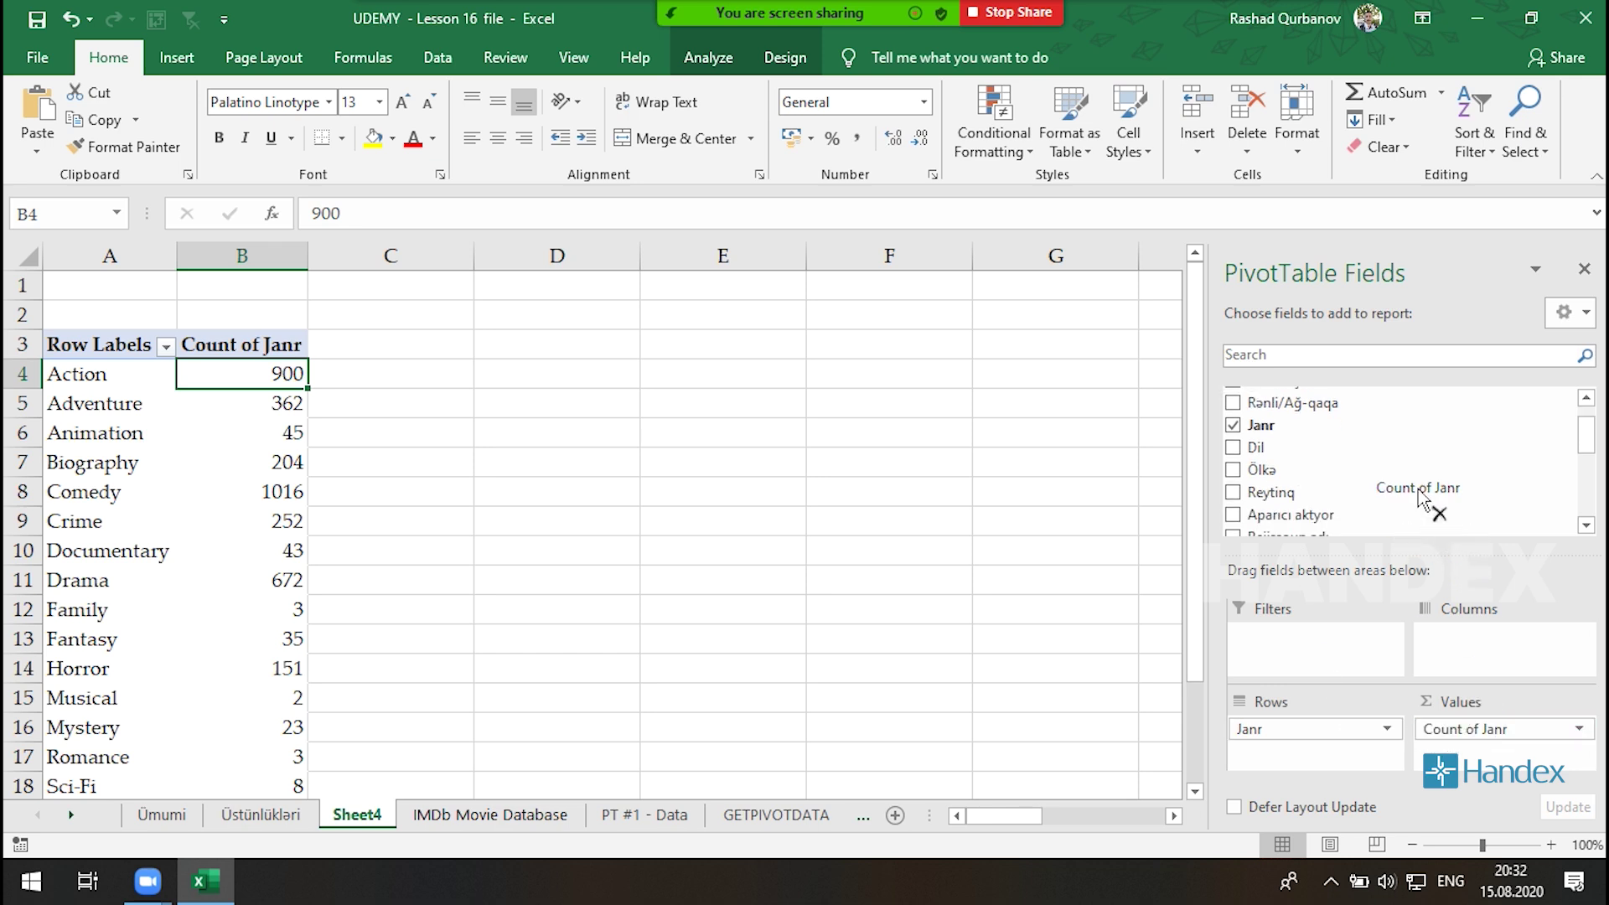
# Put Büdcə back in Values as Sum of Büdcə and select its B3 header.
pyautogui.scroll(1, 1282, 519)
pyautogui.scroll(-5, 1283, 519)
pyautogui.moveTo(1266, 491); pyautogui.dragTo(1440, 750)
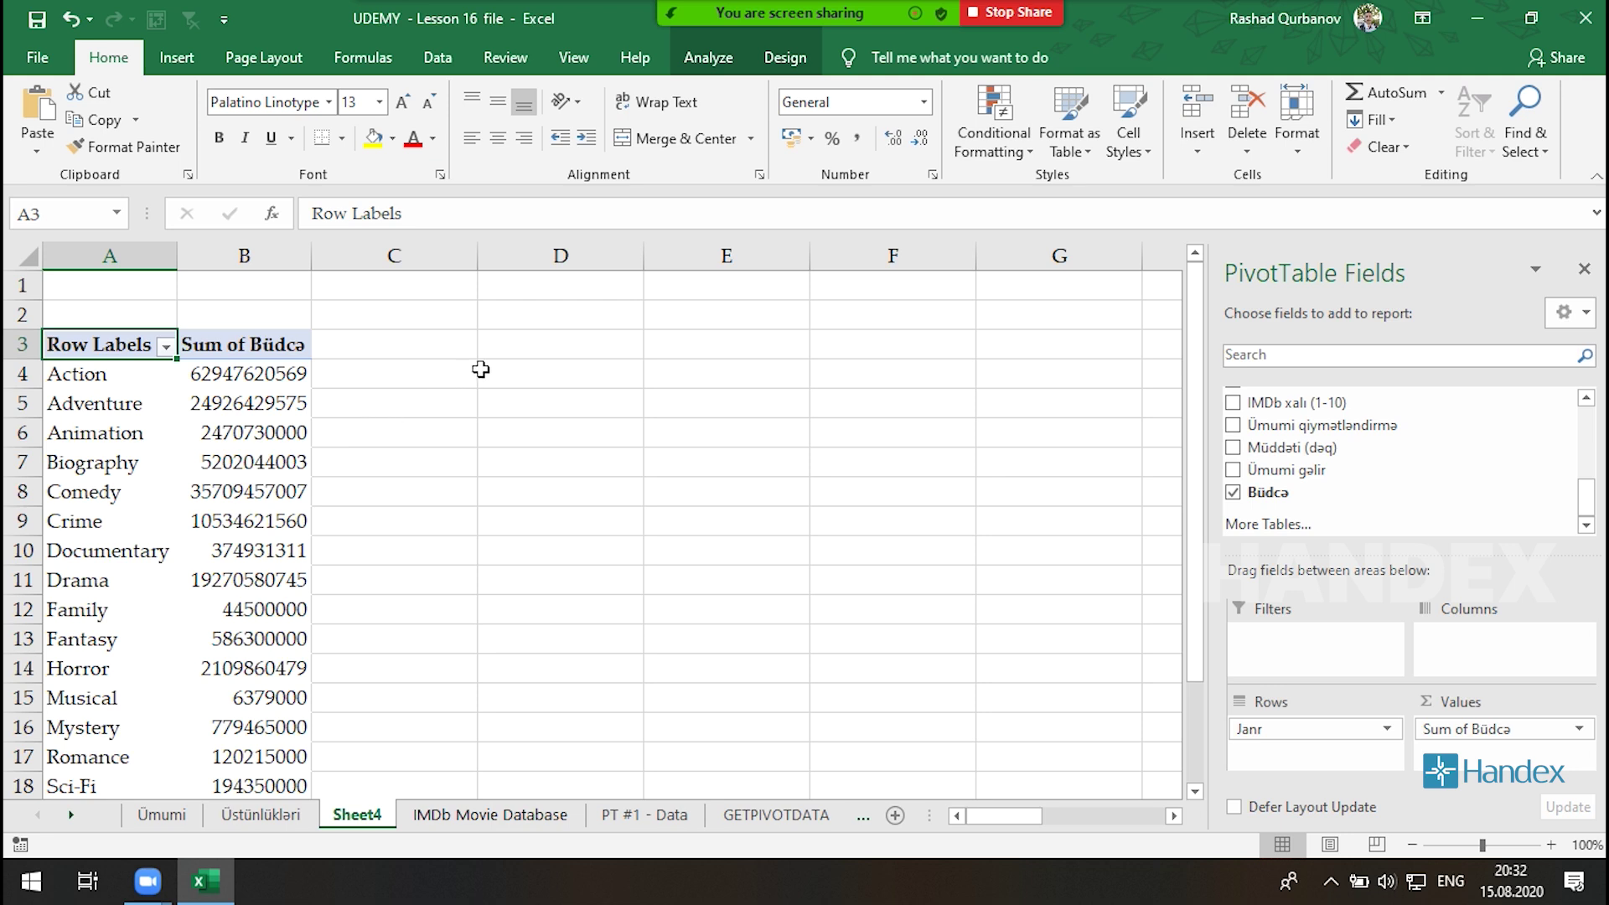
pyautogui.click(259, 347)
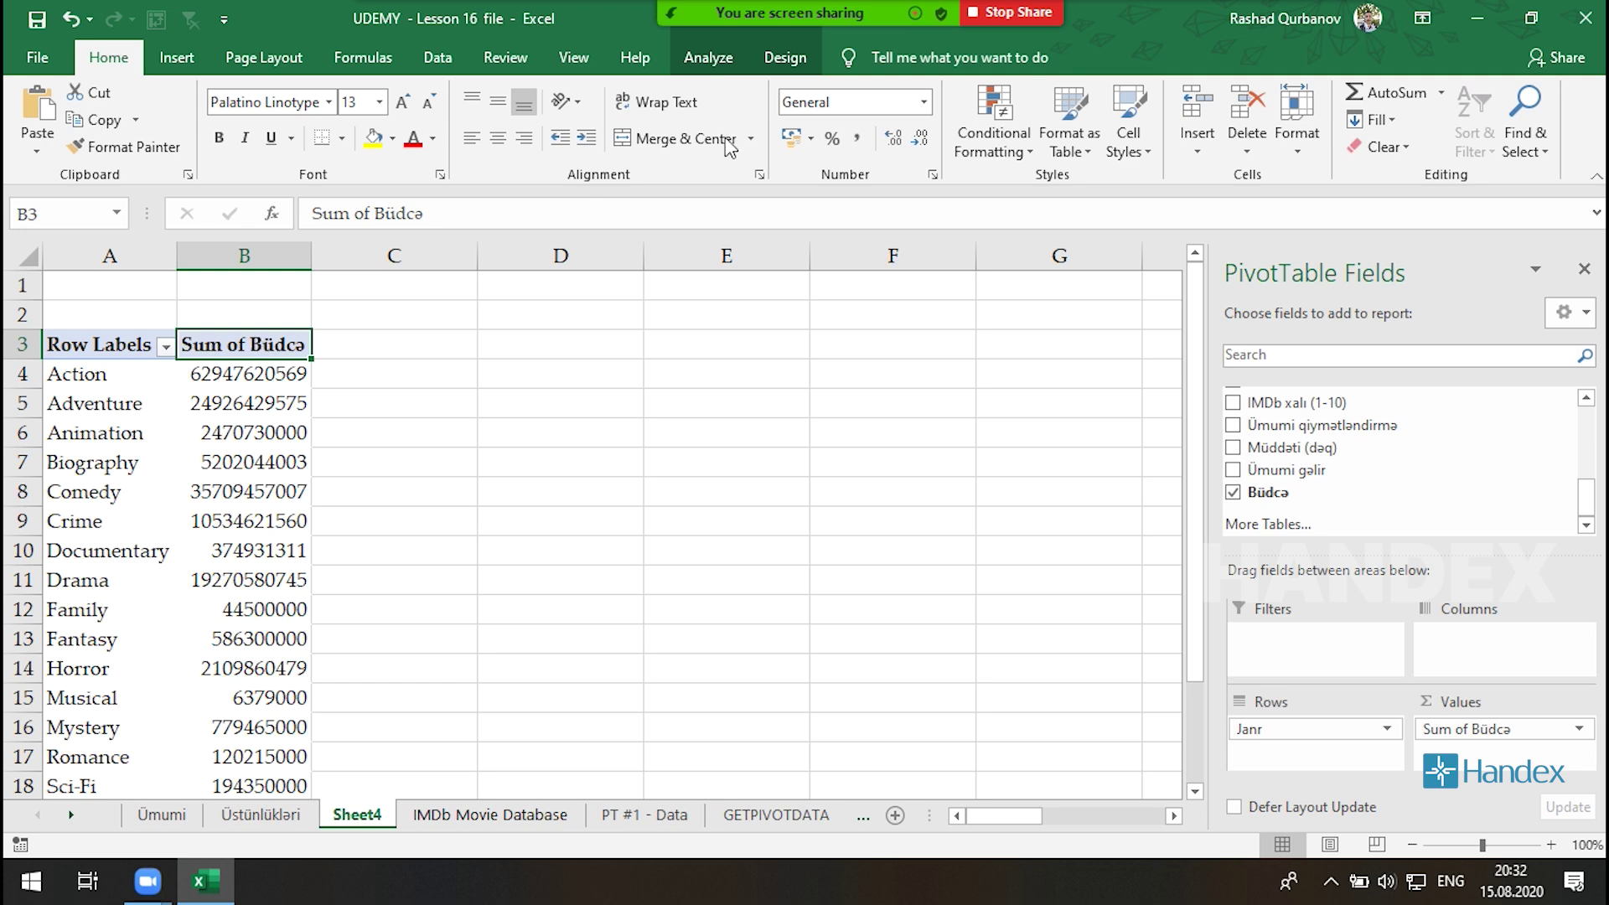
pyautogui.click(695, 57)
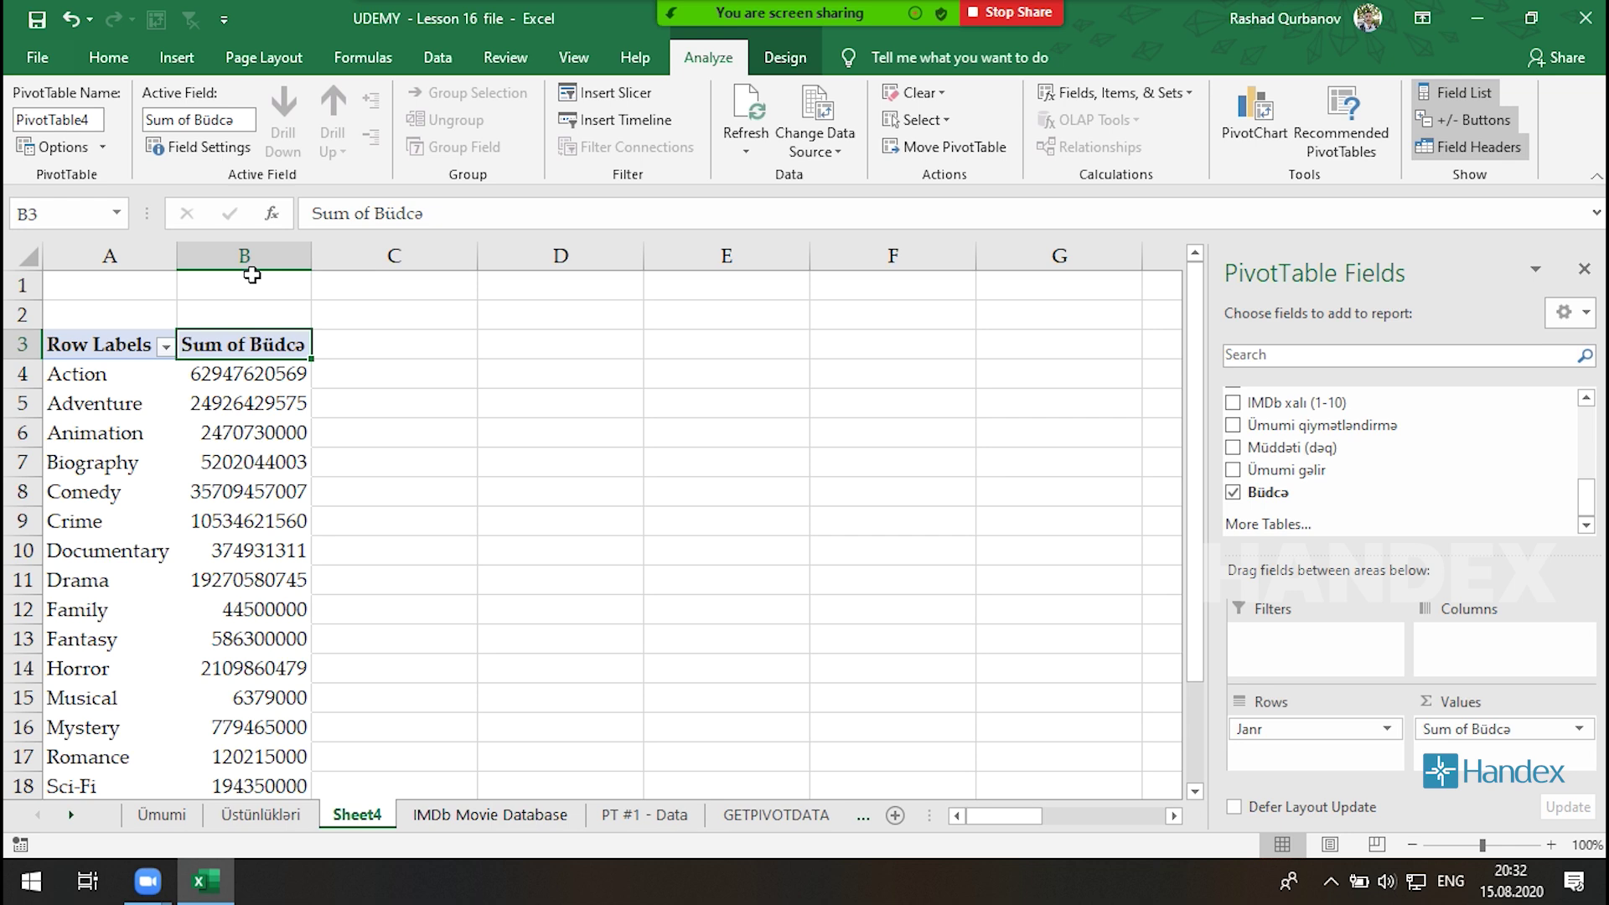
# Change the budget field's summary to Average in Value Field Settings.
pyautogui.doubleClick(250, 341)
pyautogui.moveTo(754, 132); pyautogui.dragTo(666, 77)
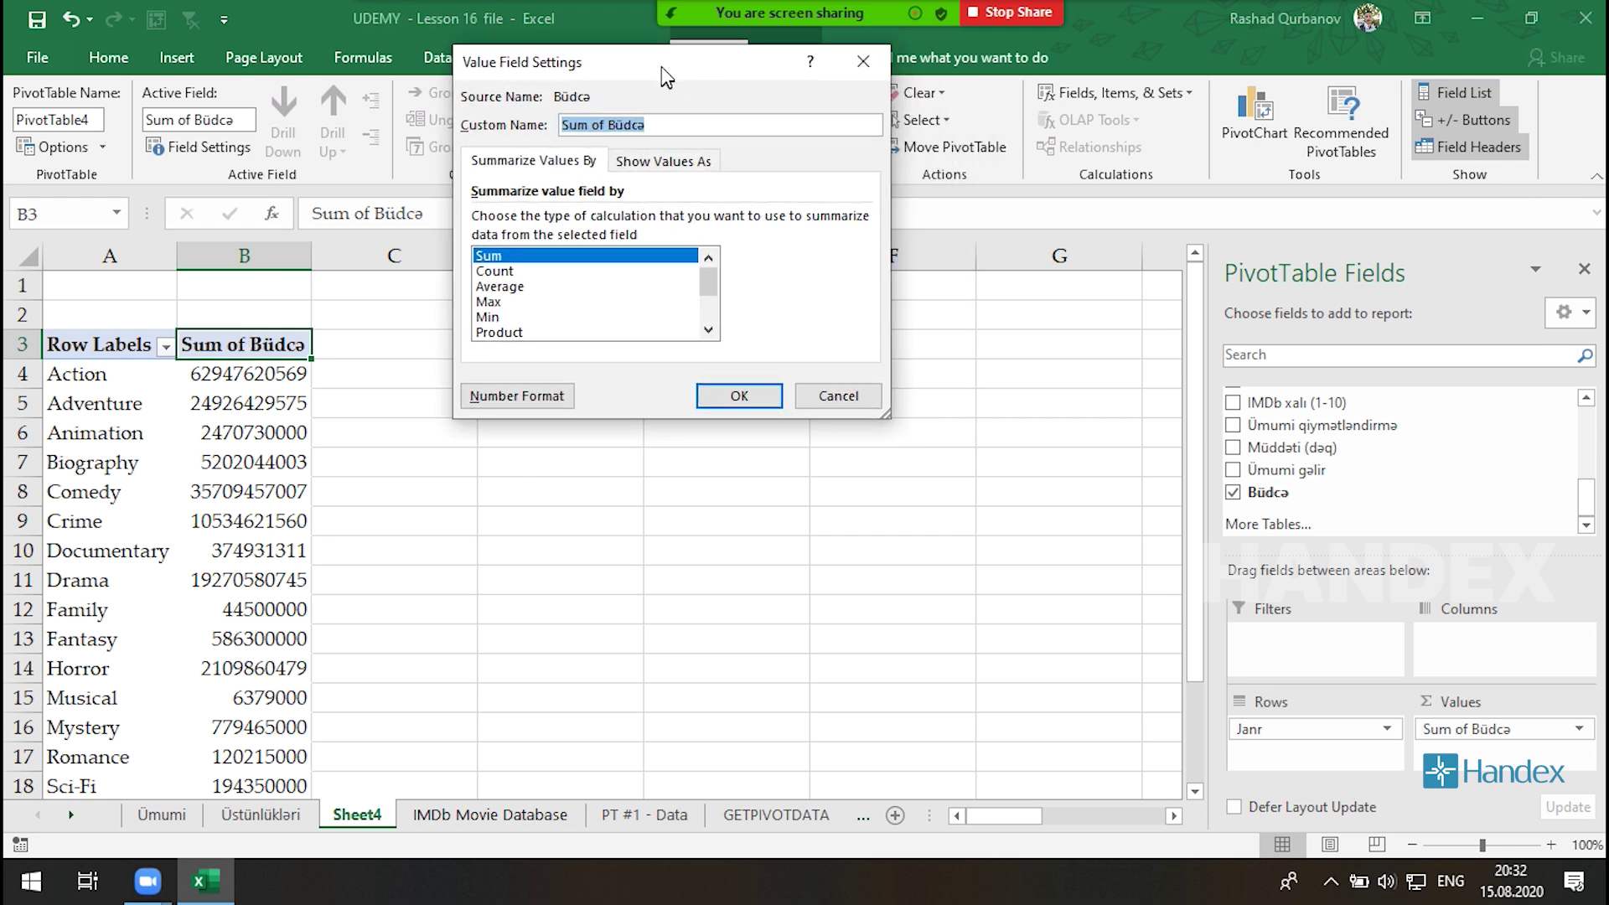
pyautogui.moveTo(708, 281)
pyautogui.mouseDown()
pyautogui.moveTo(710, 328)
pyautogui.moveTo(708, 272)
pyautogui.mouseUp()
pyautogui.click(646, 286)
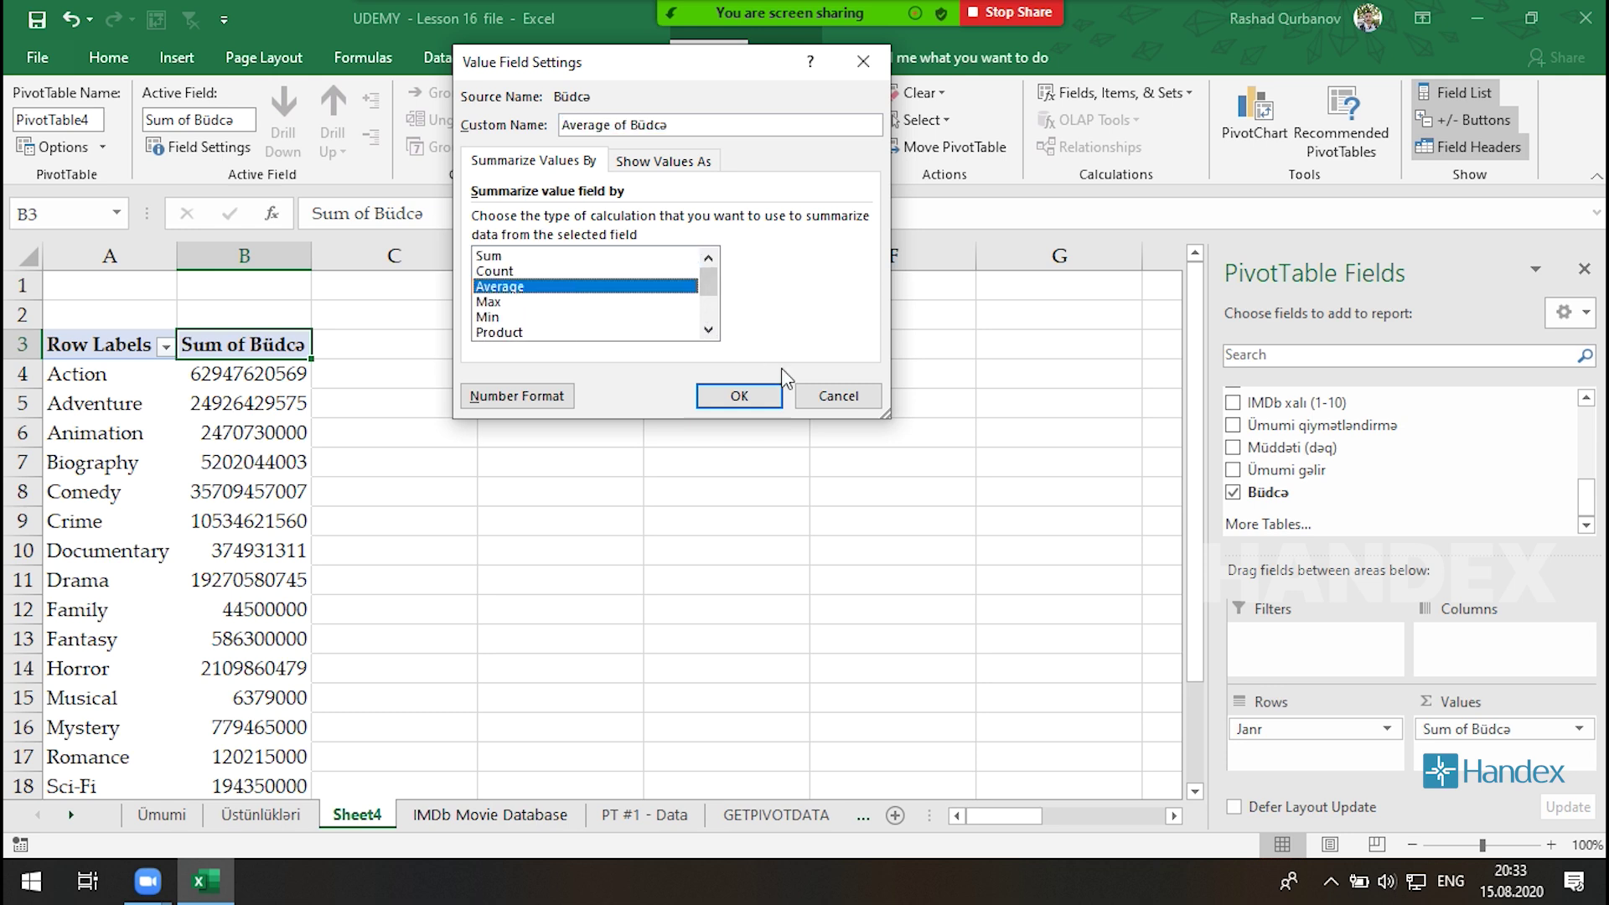
pyautogui.click(773, 402)
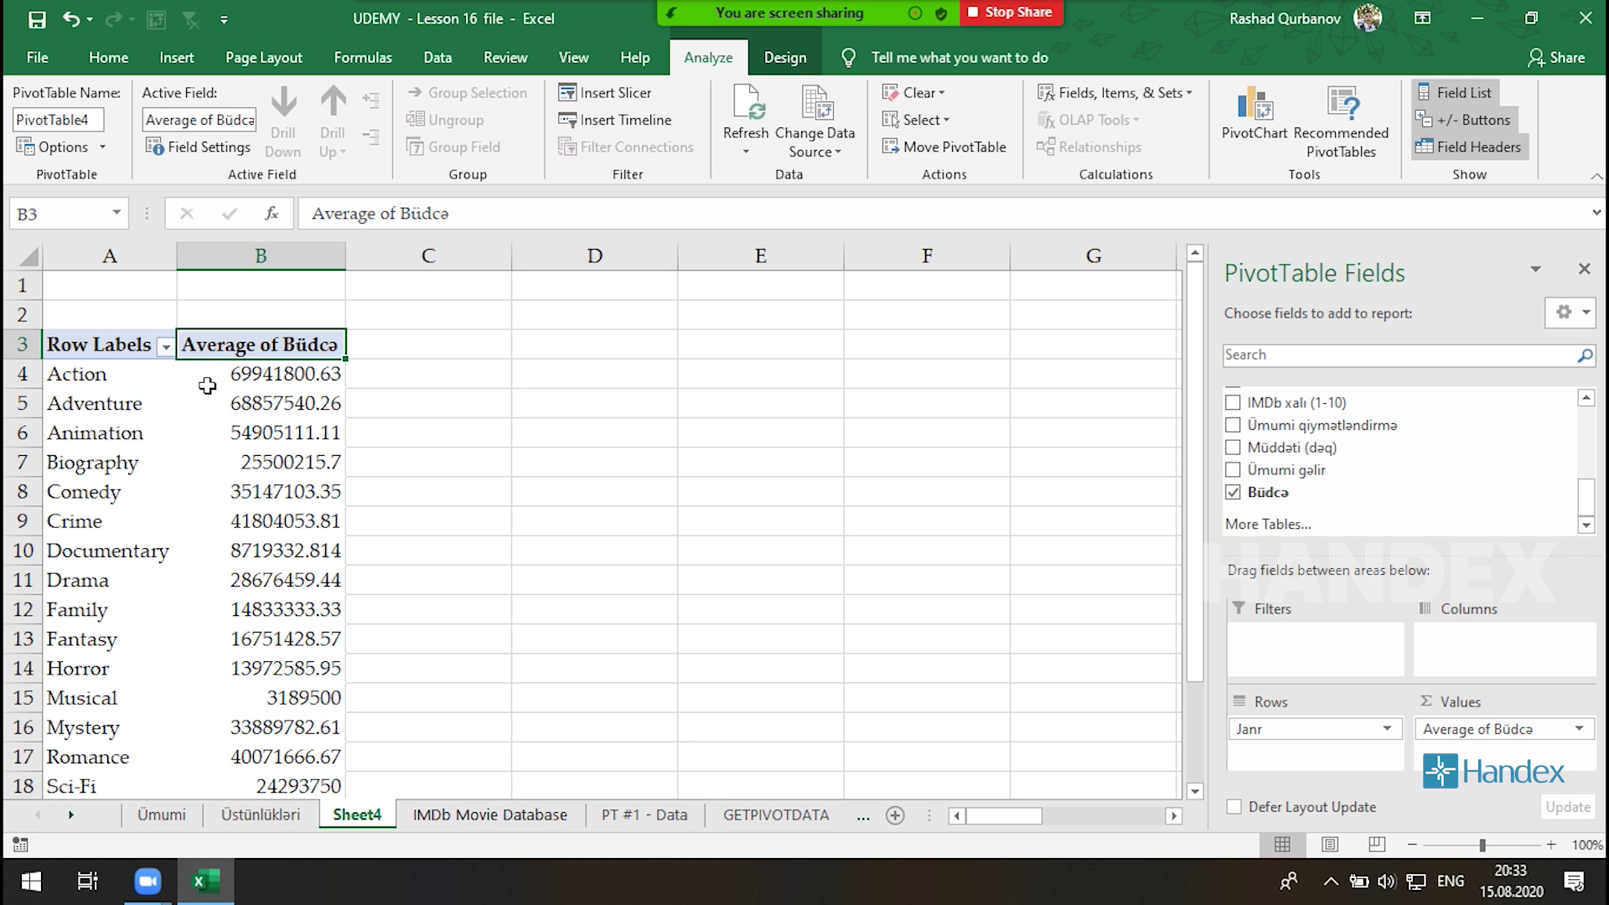
# Review the genre averages, then switch the budget summary to Max.
pyautogui.moveTo(128, 370)
pyautogui.mouseDown()
pyautogui.moveTo(144, 519)
pyautogui.moveTo(101, 746)
pyautogui.mouseUp()
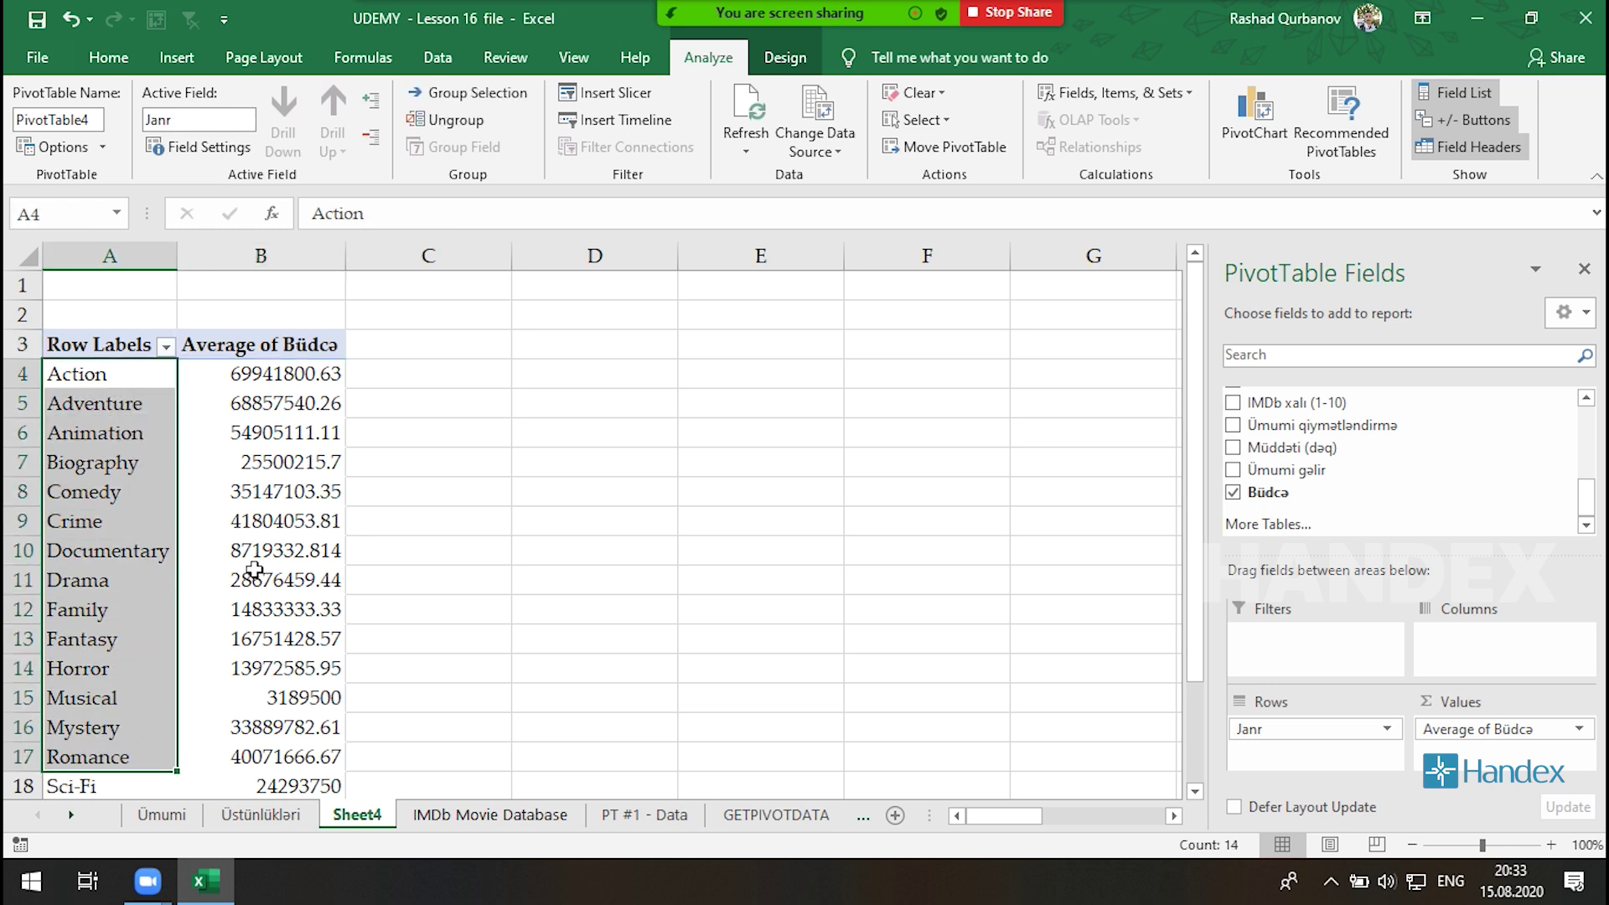
pyautogui.moveTo(282, 377)
pyautogui.mouseDown()
pyautogui.moveTo(294, 479)
pyautogui.moveTo(280, 611)
pyautogui.mouseUp()
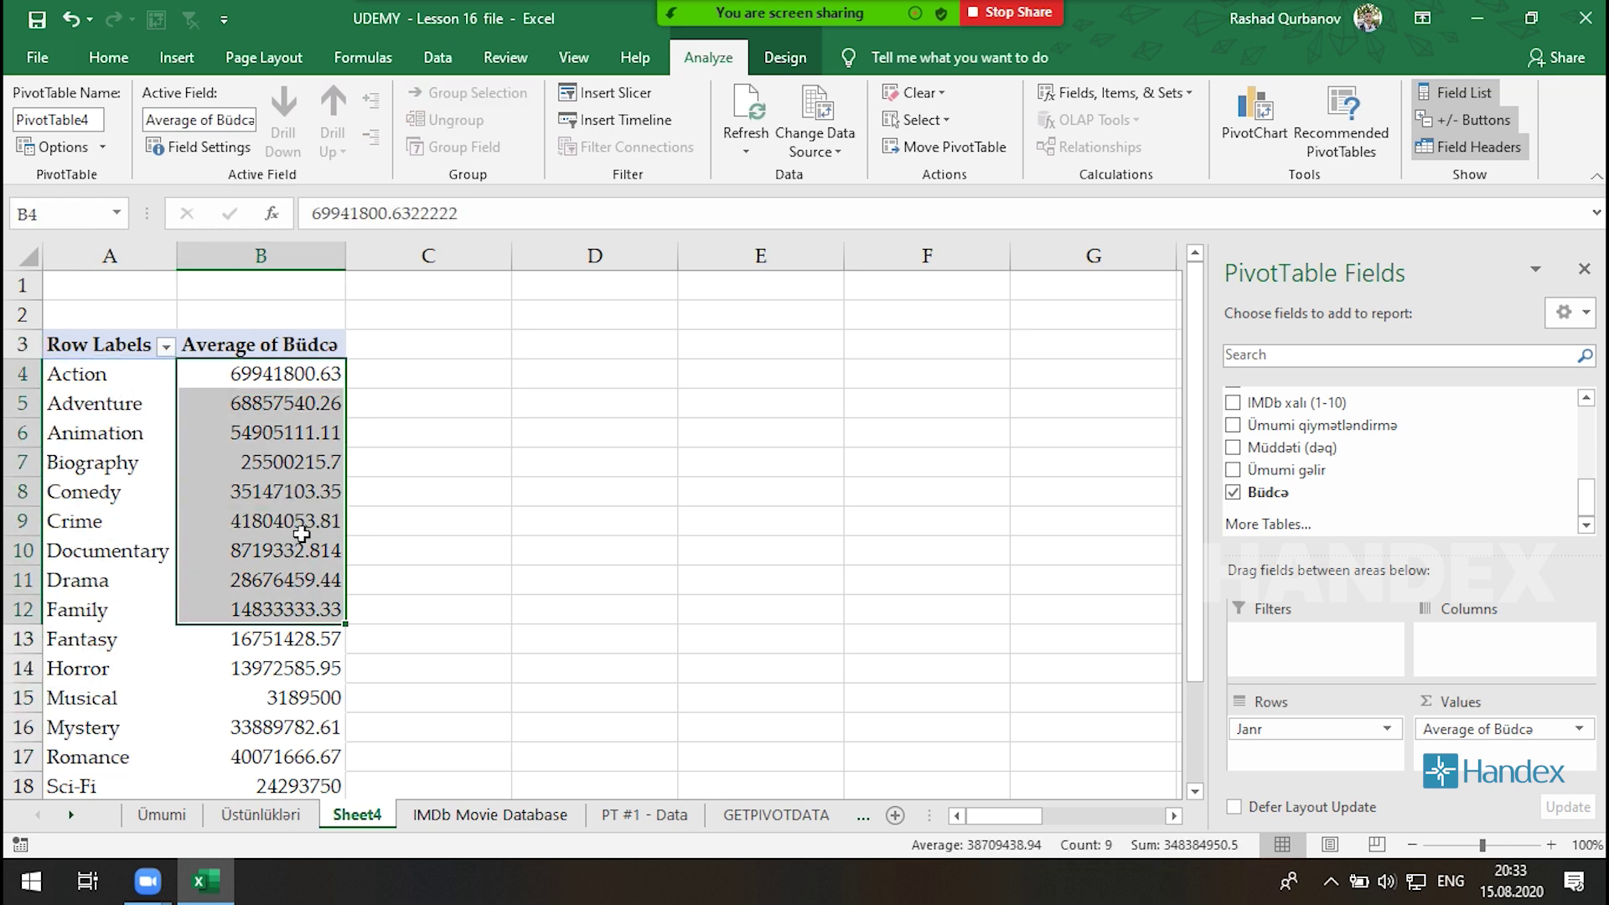
pyautogui.click(302, 339)
pyautogui.doubleClick(302, 339)
pyautogui.click(519, 300)
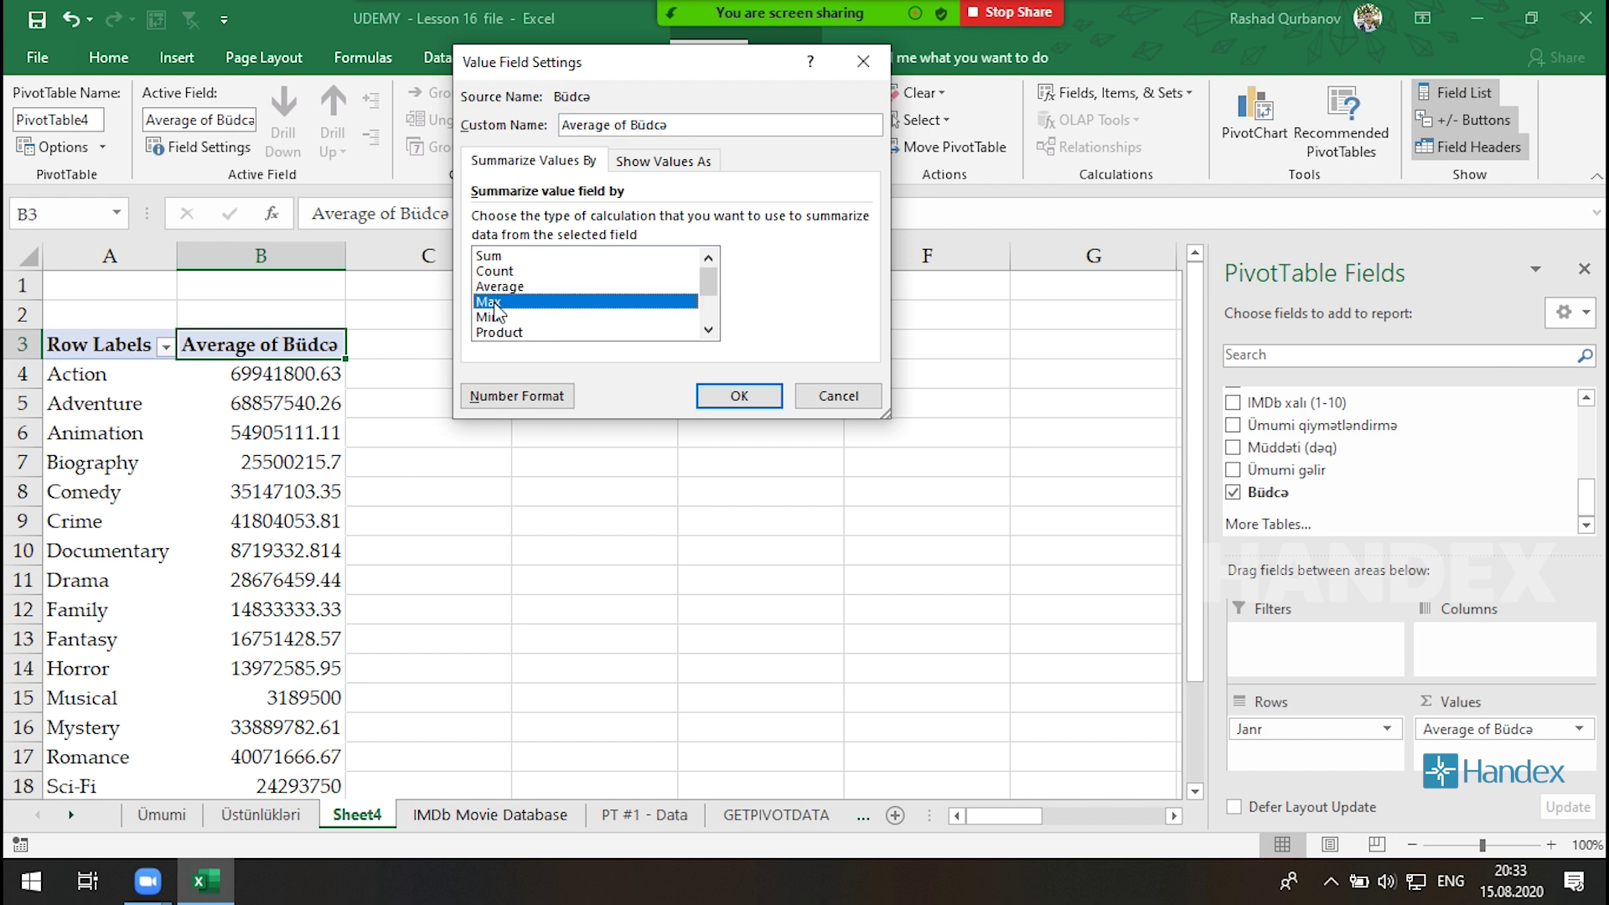
pyautogui.click(738, 397)
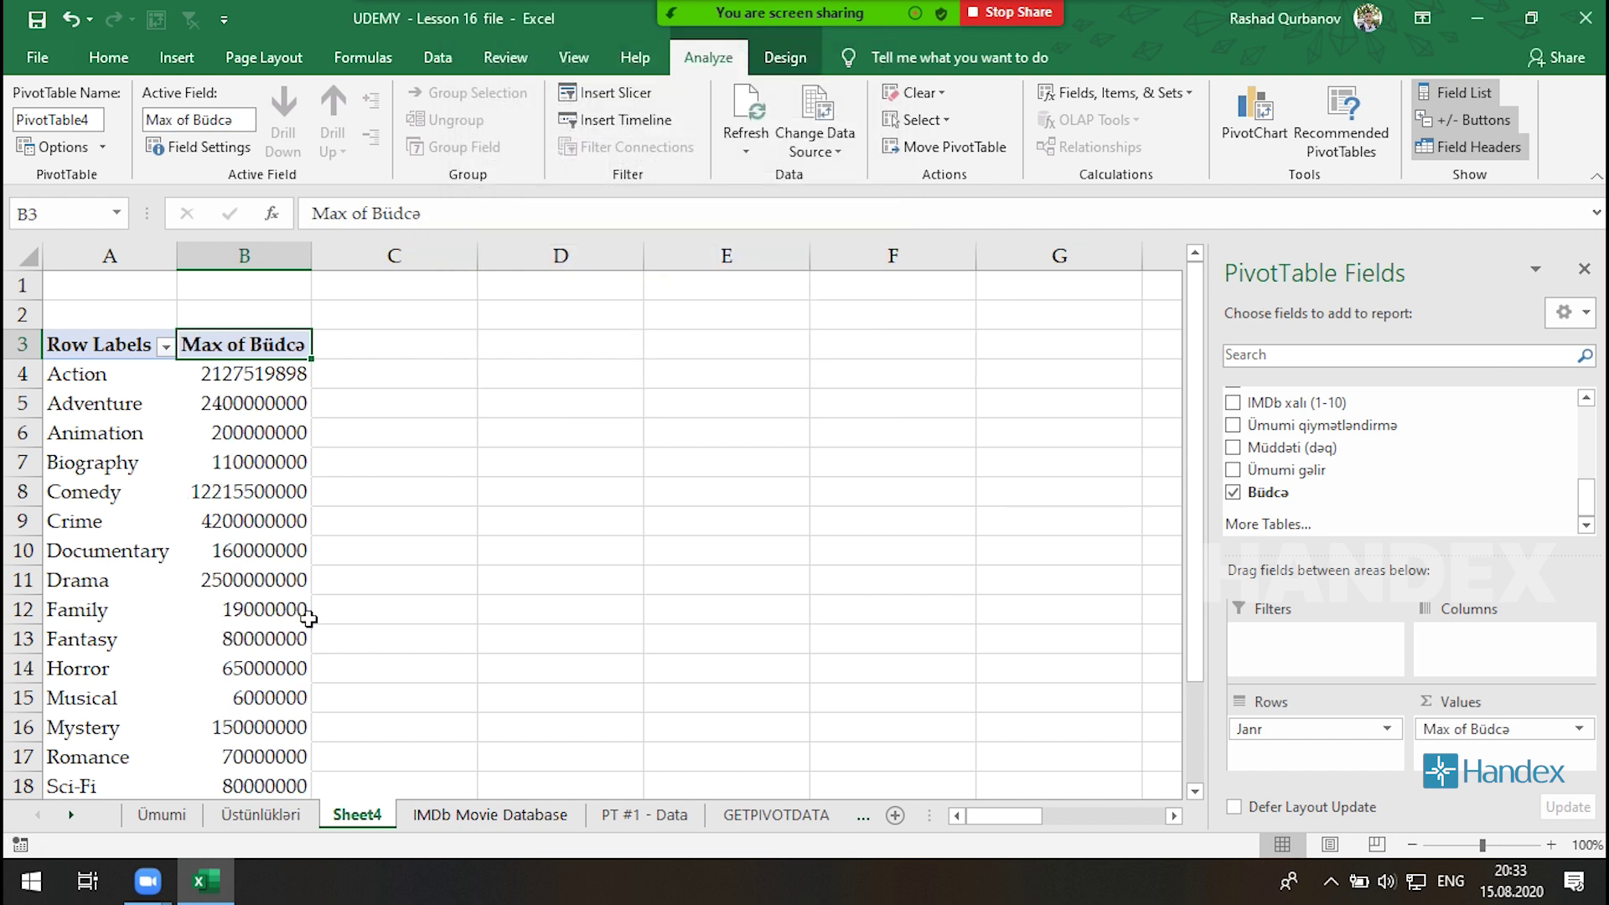
# Switch the budget summary back to Sum.
pyautogui.doubleClick(260, 345)
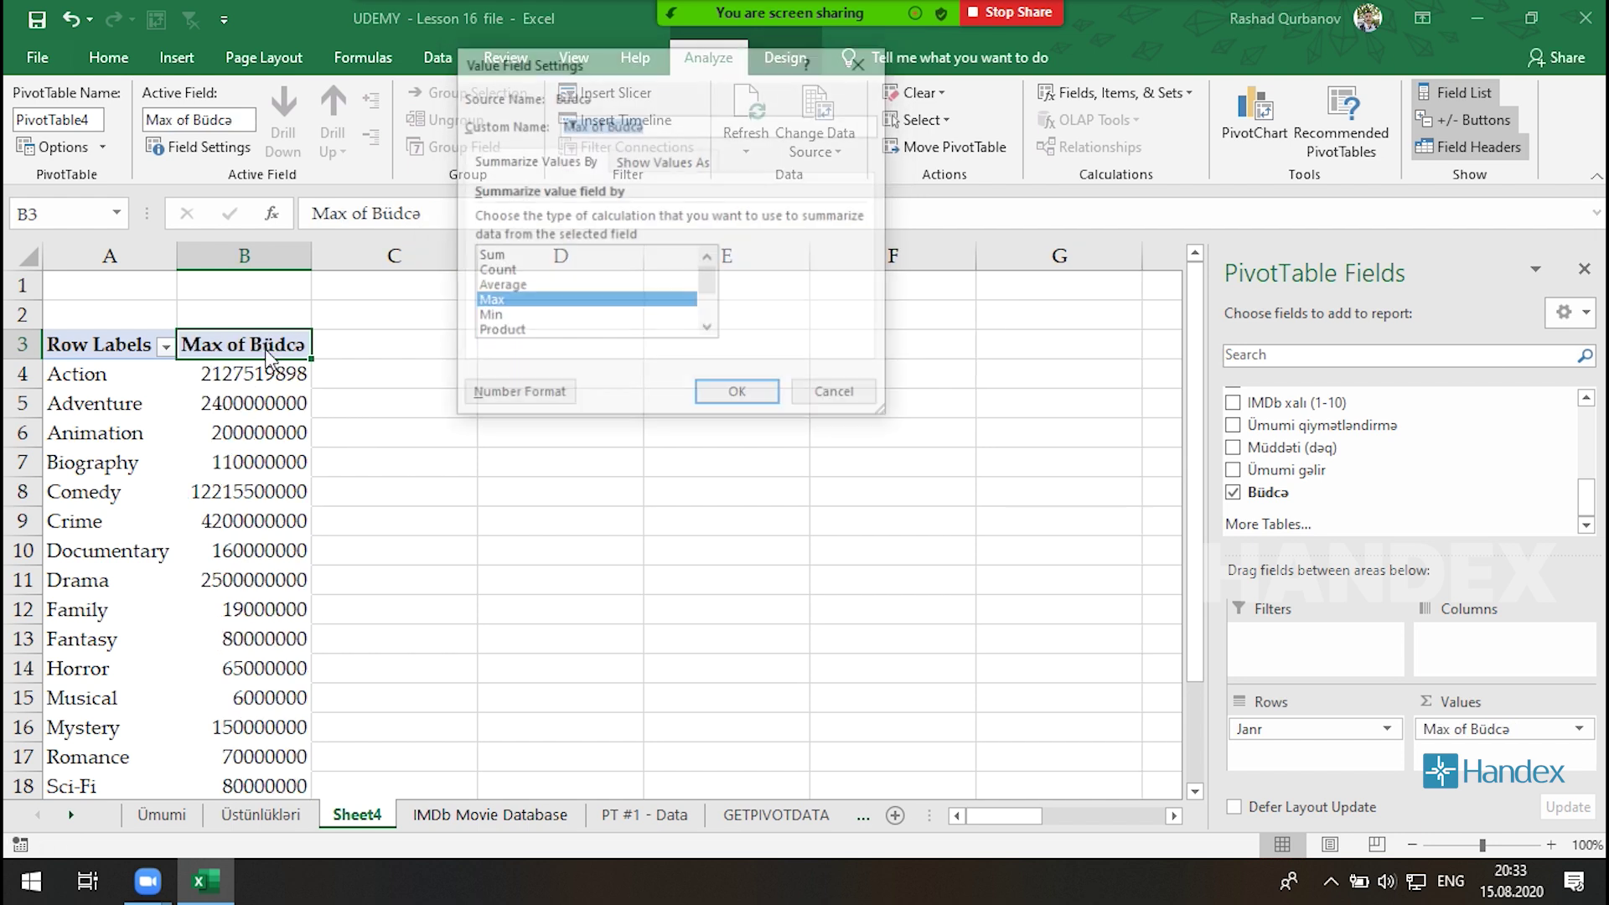
pyautogui.click(520, 256)
pyautogui.click(711, 393)
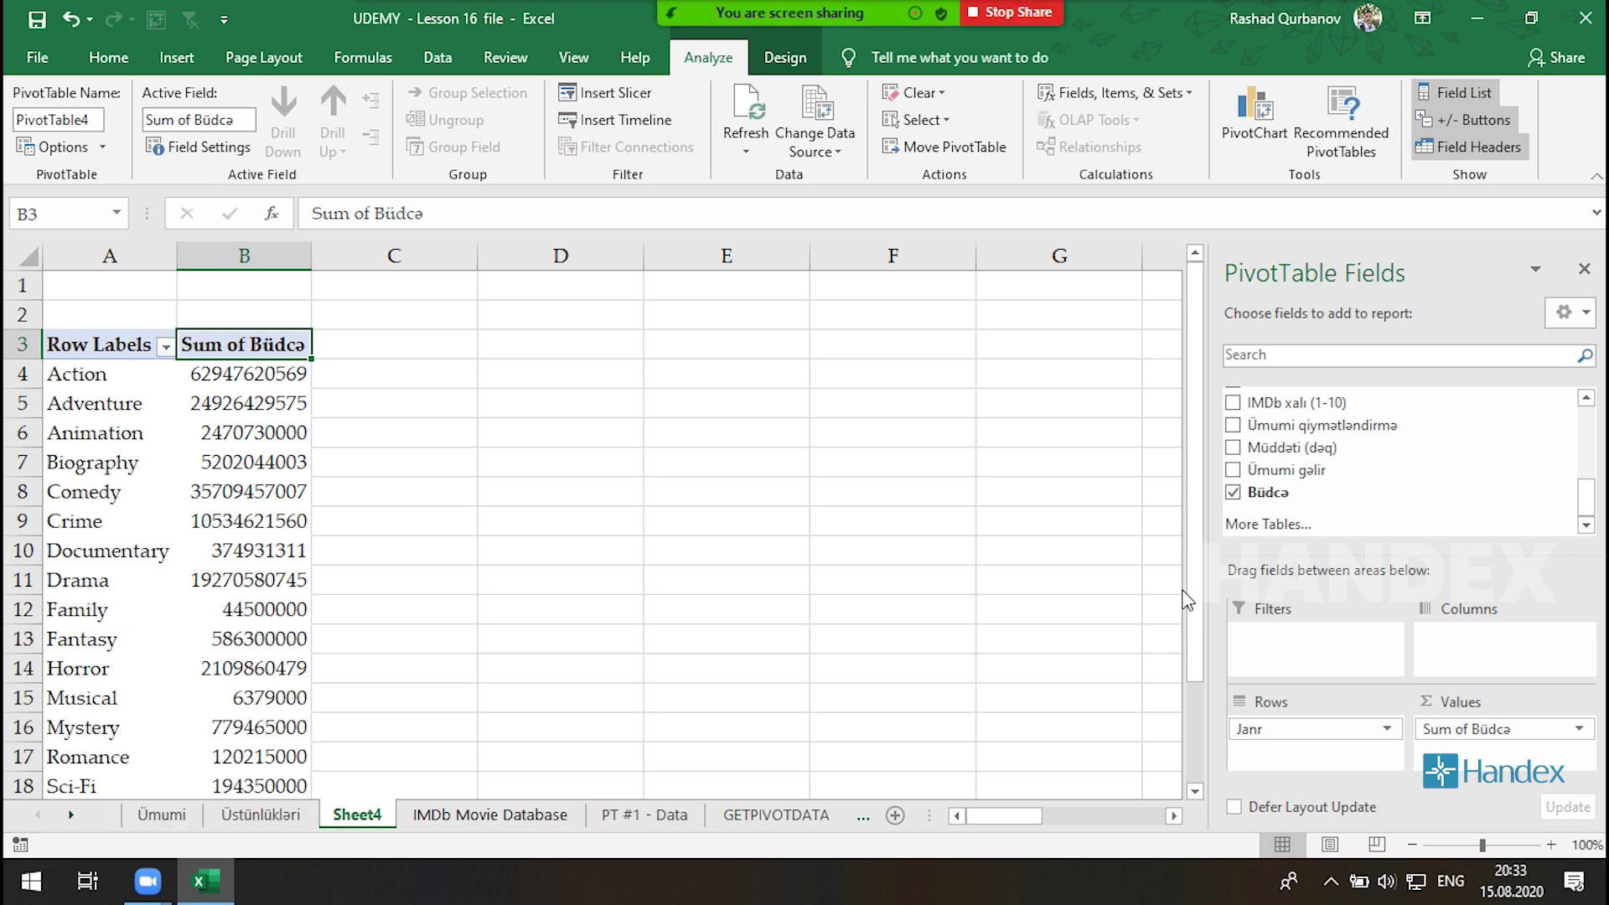
pyautogui.moveTo(1328, 729); pyautogui.dragTo(1542, 432)
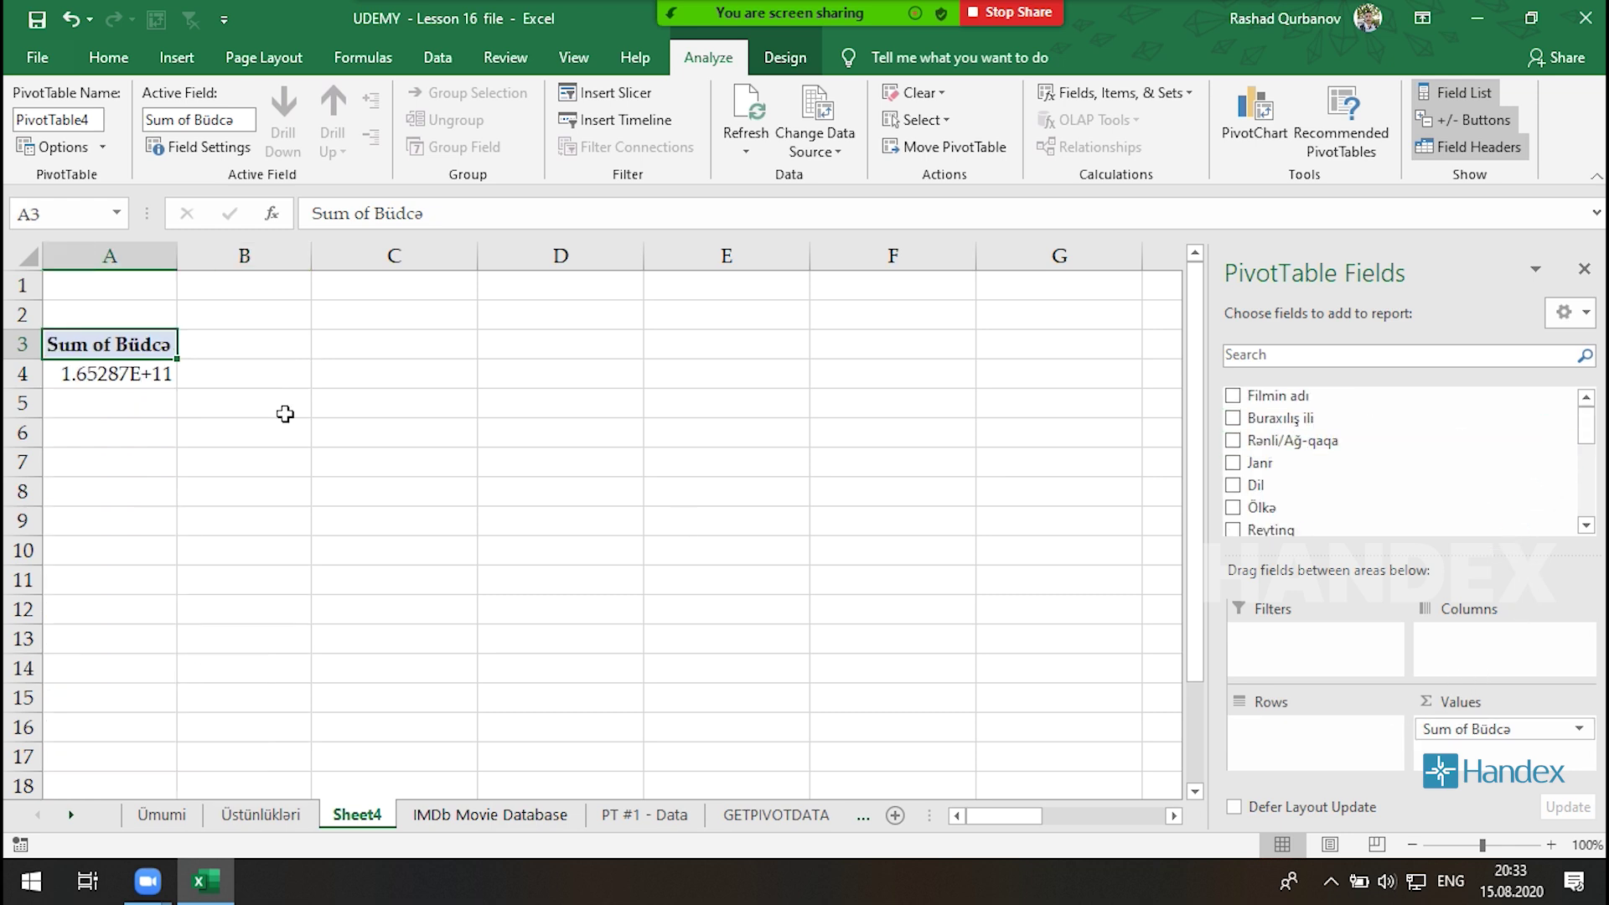
pyautogui.click(70, 380)
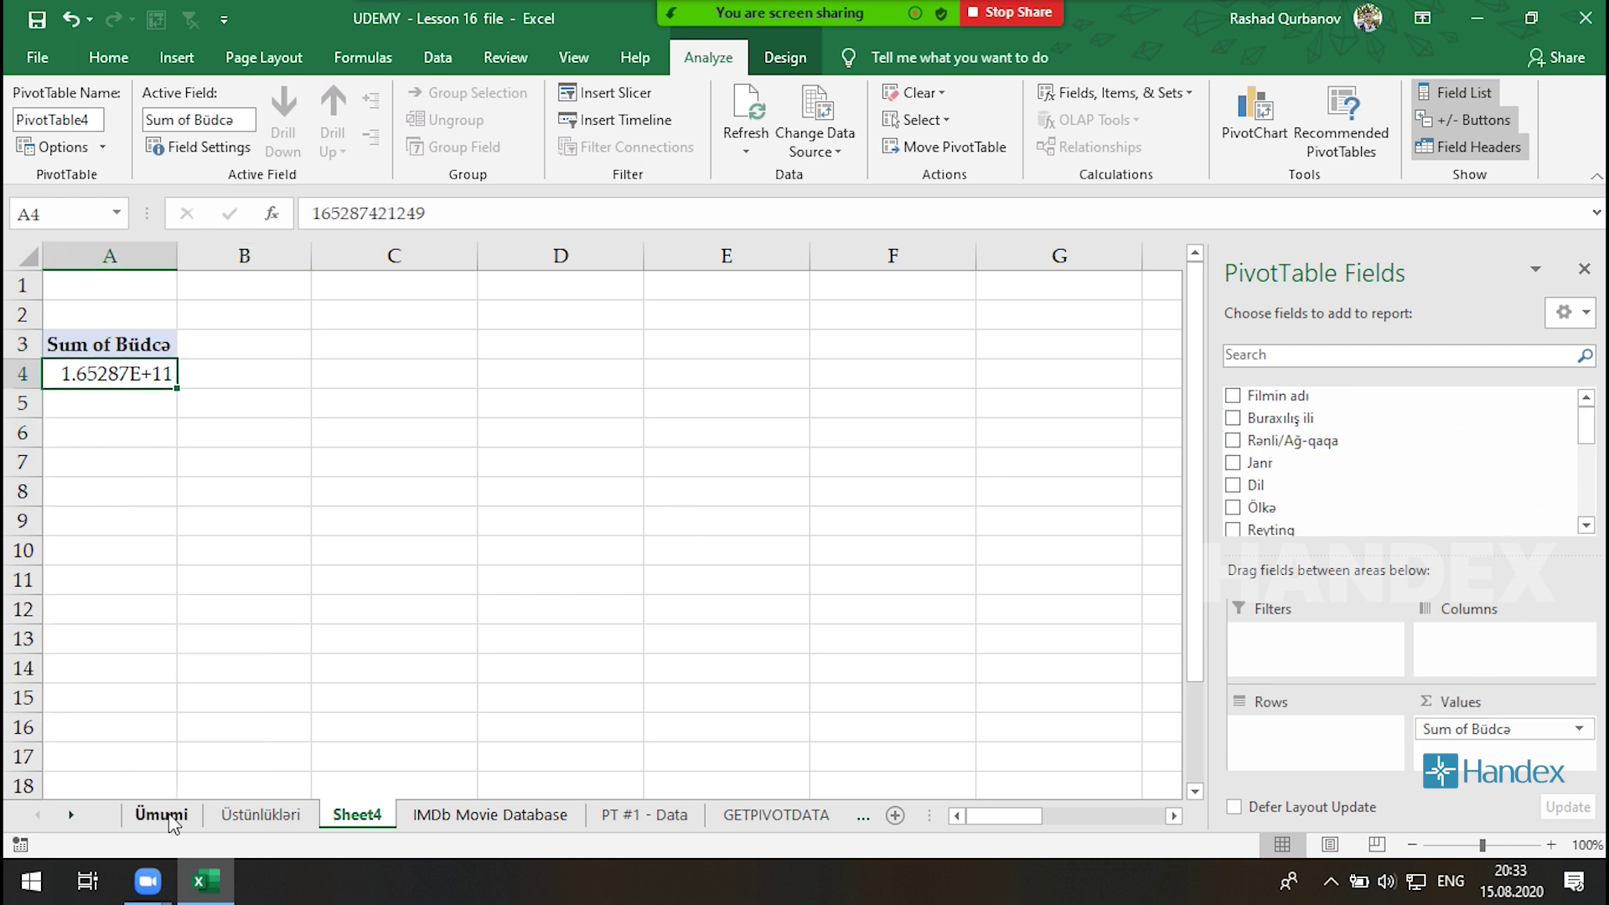
pyautogui.click(470, 814)
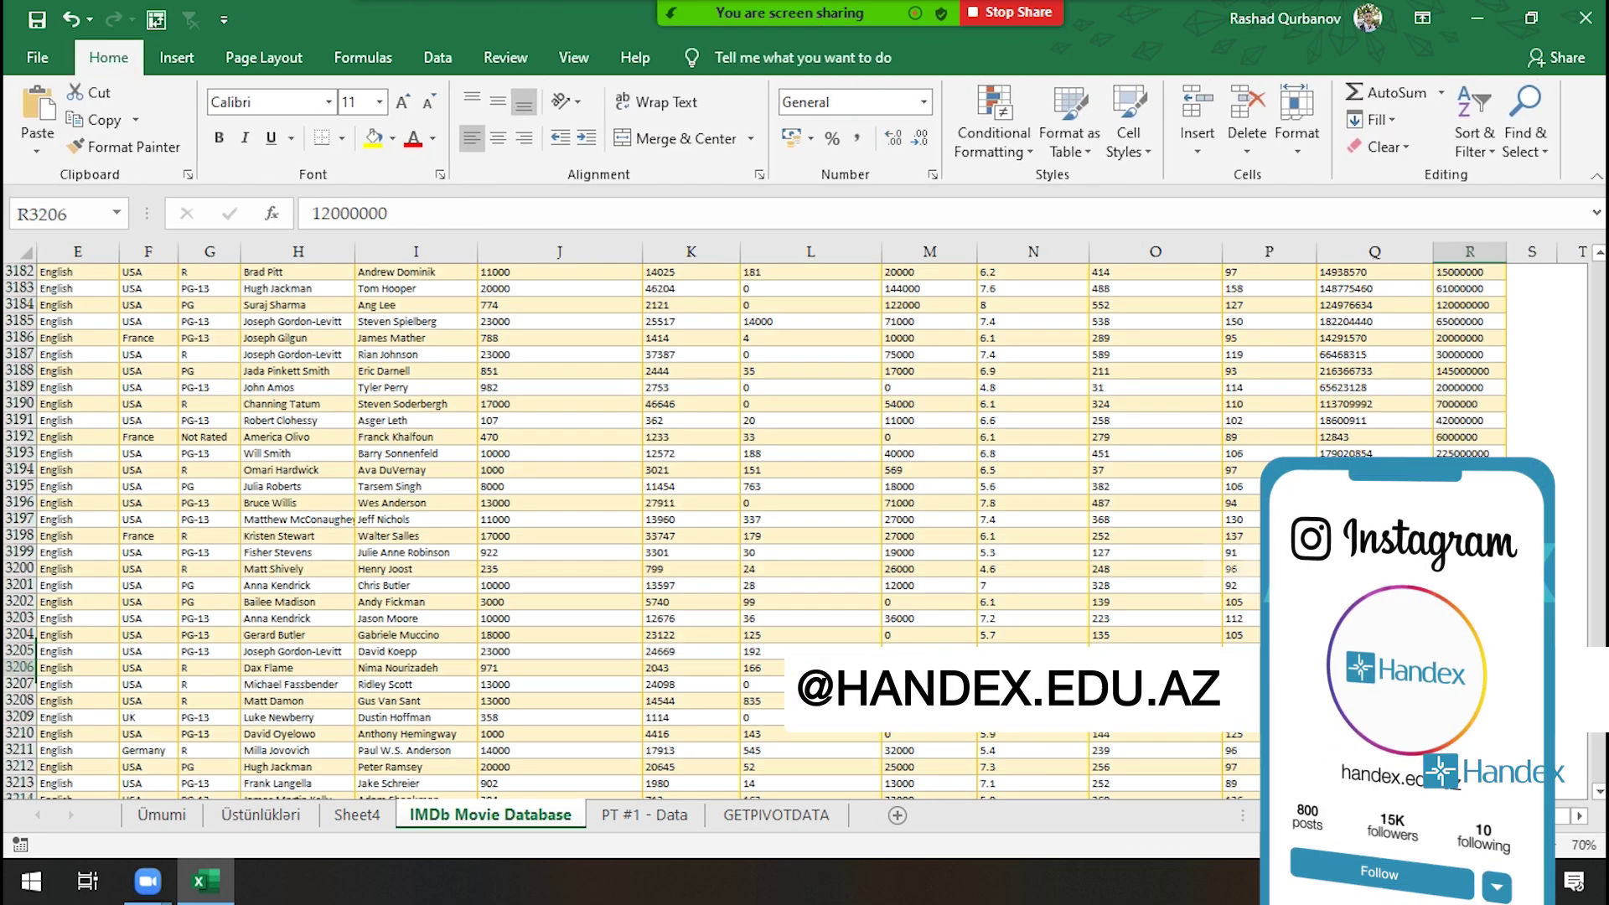
pyautogui.hotkey('ctrl', 'Down')
pyautogui.press('Down')
pyautogui.hotkey('alt', '=')
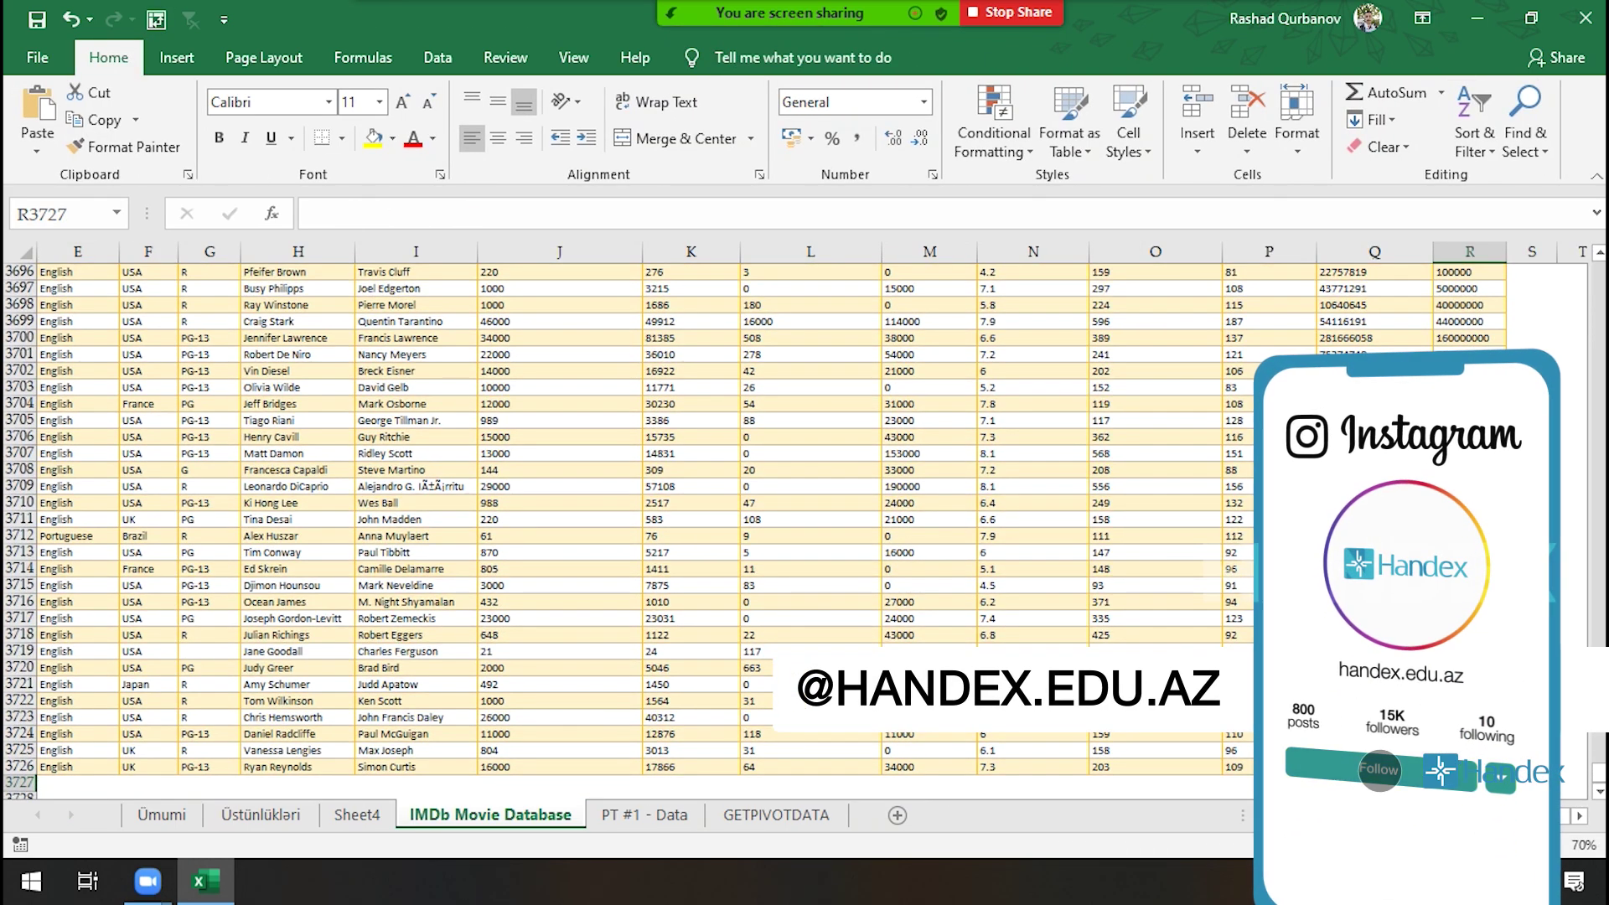
pyautogui.press('Return')
pyautogui.press('Up')
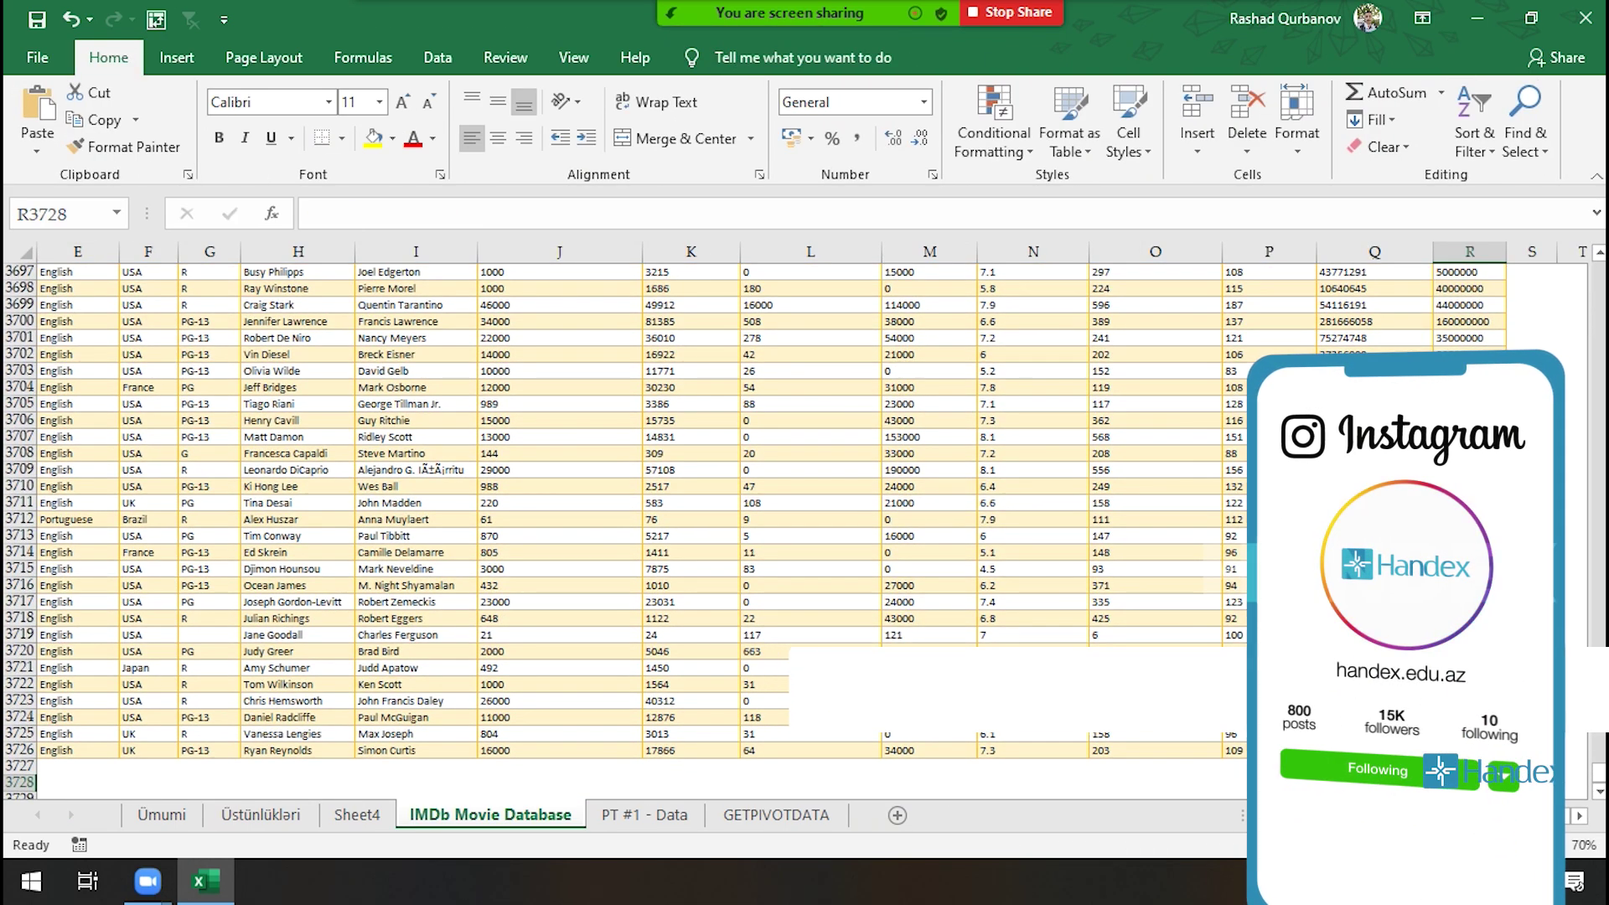
pyautogui.click(357, 815)
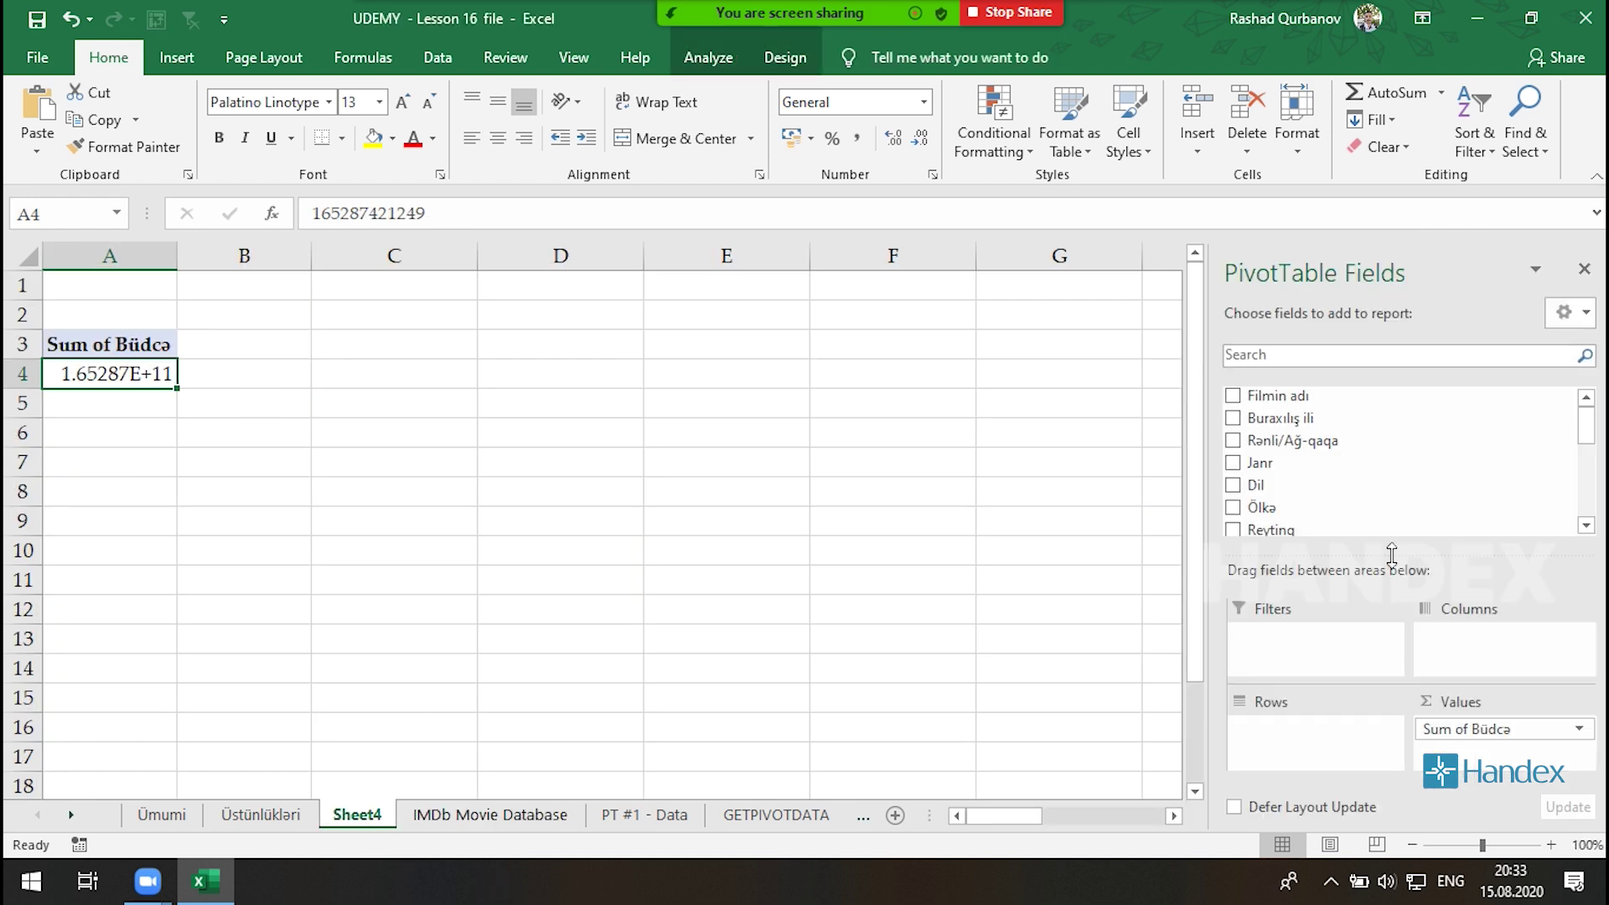
# Add Filmin adı as the pivot rows so each film is listed.
pyautogui.moveTo(1320, 397)
pyautogui.mouseDown()
pyautogui.moveTo(1360, 742)
pyautogui.moveTo(1347, 733)
pyautogui.mouseUp()
pyautogui.scroll(-9, 295, 508)
pyautogui.scroll(-11, 141, 605)
pyautogui.scroll(-1, 141, 606)
pyautogui.scroll(-6, 503, 662)
pyautogui.scroll(-9, 406, 657)
pyautogui.scroll(18, 467, 654)
pyautogui.scroll(12, 784, 499)
pyautogui.scroll(6, 895, 382)
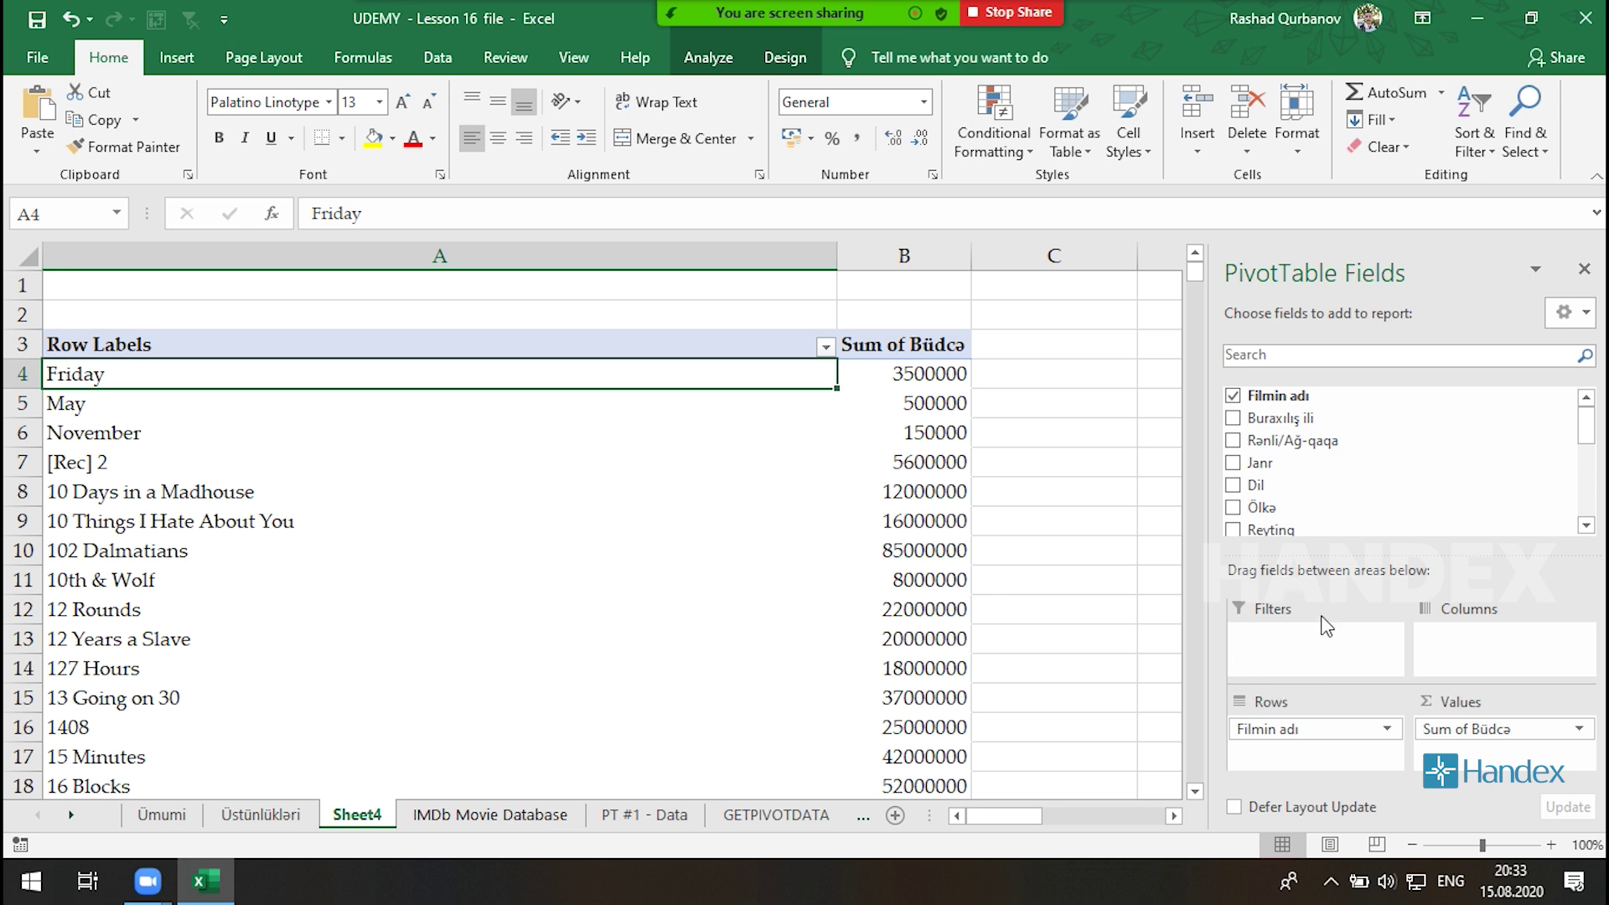
# Add Buraxılış ili and Dil as report filters and open the Dil list.
pyautogui.moveTo(1308, 417)
pyautogui.mouseDown()
pyautogui.moveTo(1332, 494)
pyautogui.moveTo(1337, 658)
pyautogui.mouseUp()
pyautogui.moveTo(1255, 484); pyautogui.dragTo(1328, 662)
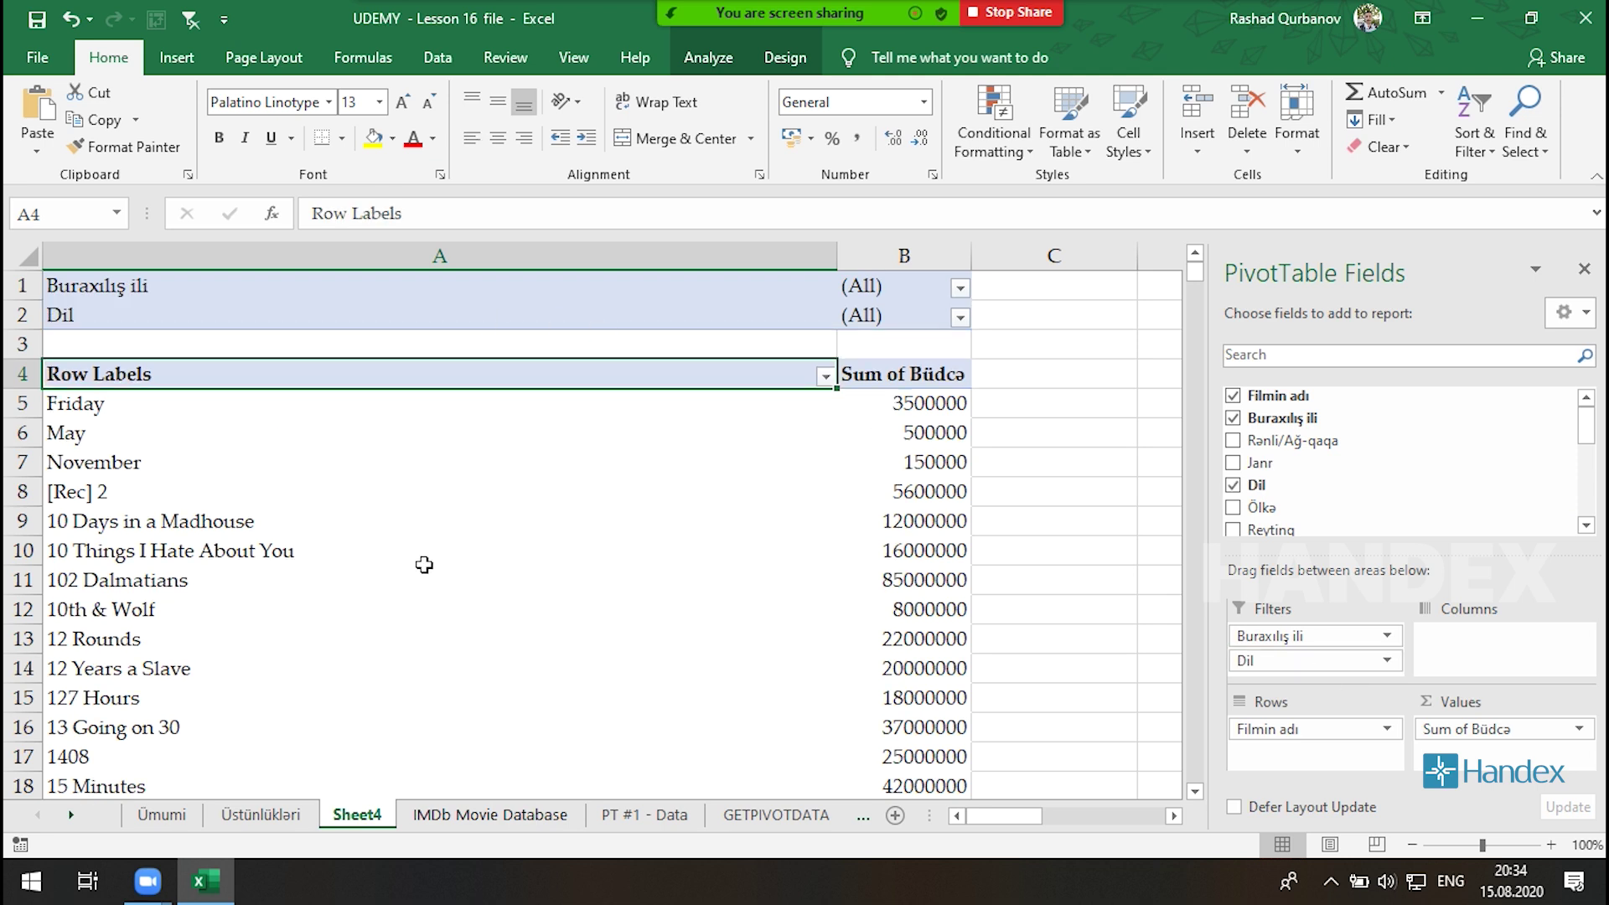
pyautogui.click(961, 318)
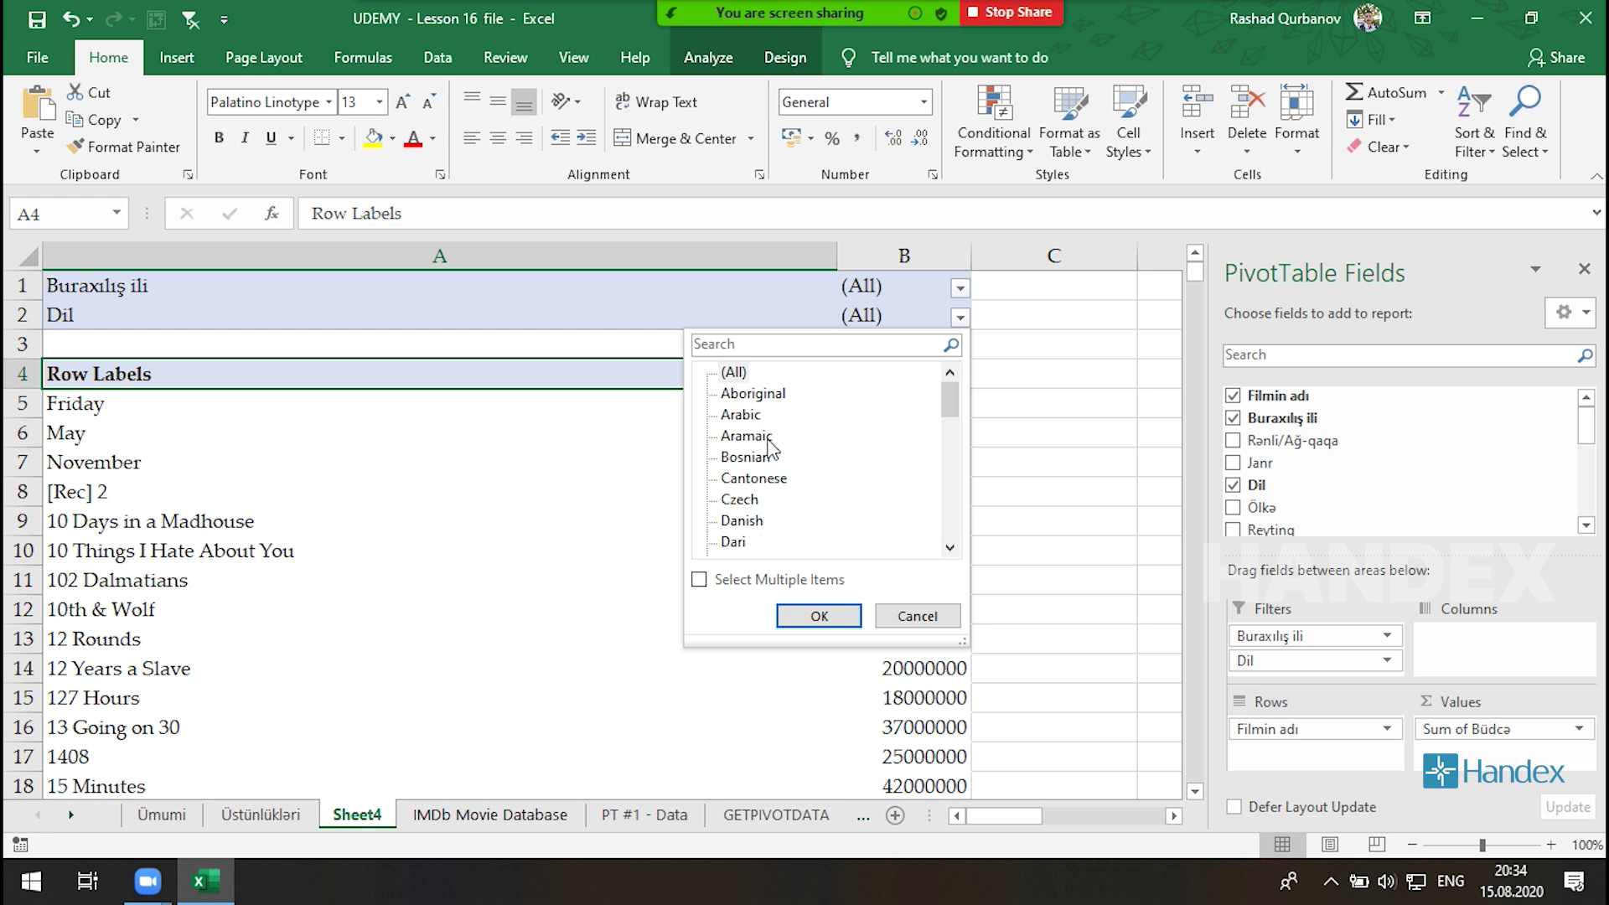
# Browse the Dil language entries and close the list without filtering.
pyautogui.scroll(-8, 838, 477)
pyautogui.moveTo(953, 505); pyautogui.dragTo(947, 415)
pyautogui.click(771, 394)
pyautogui.moveTo(763, 432); pyautogui.dragTo(762, 493)
pyautogui.click(370, 744)
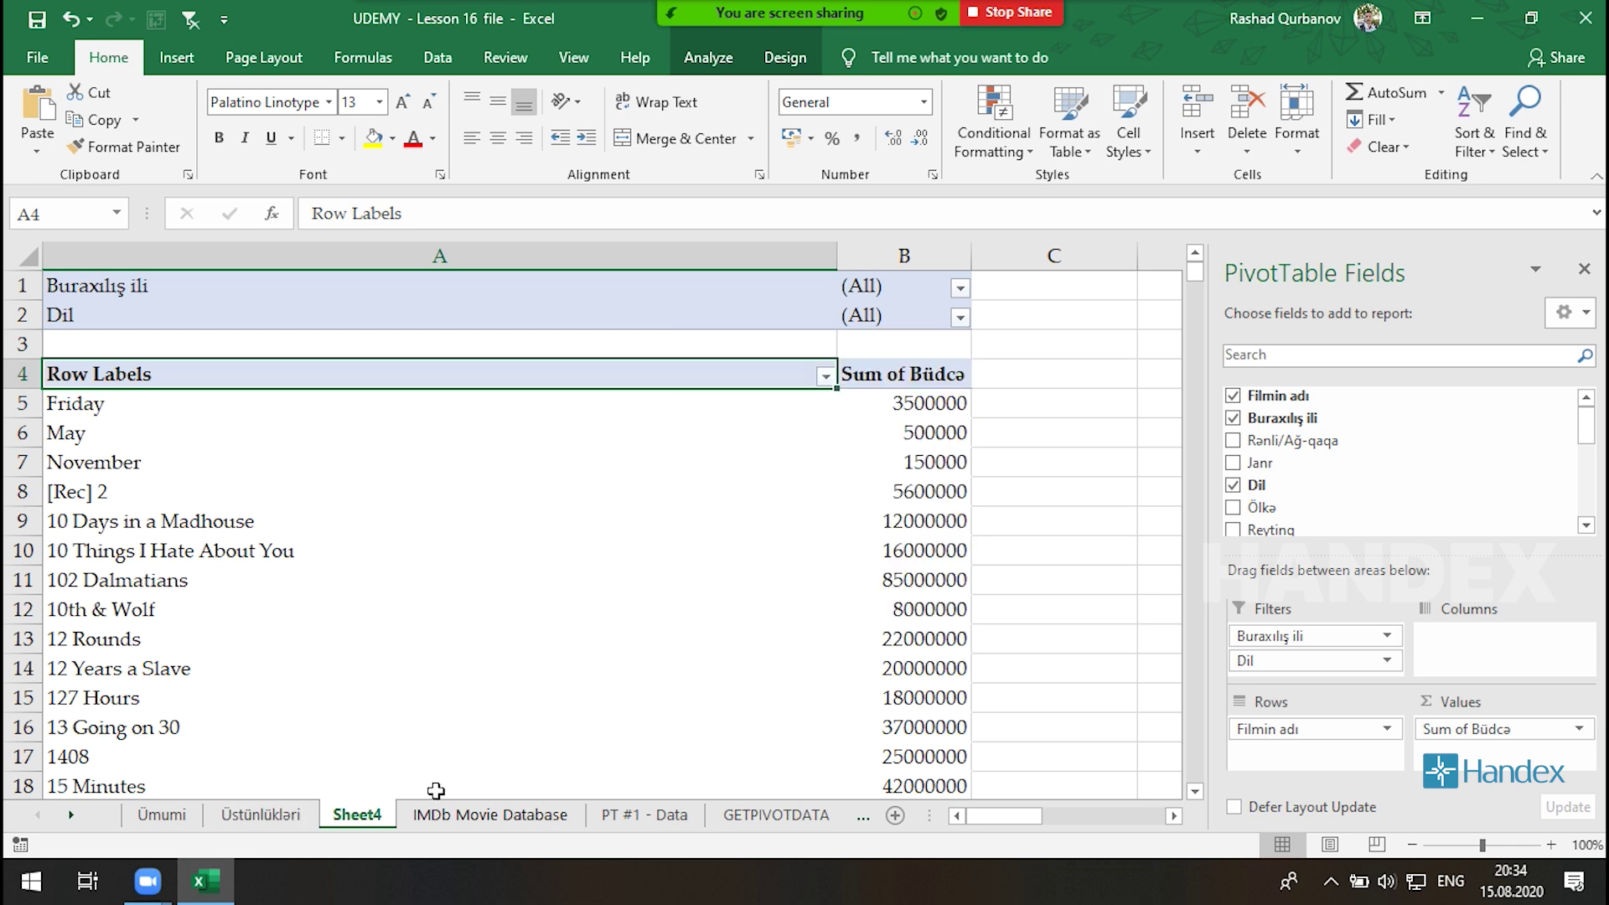
# Check a column's filter options on the IMDb Movie Database sheet, then return to Sheet4.
pyautogui.click(489, 815)
pyautogui.scroll(12, 625, 407)
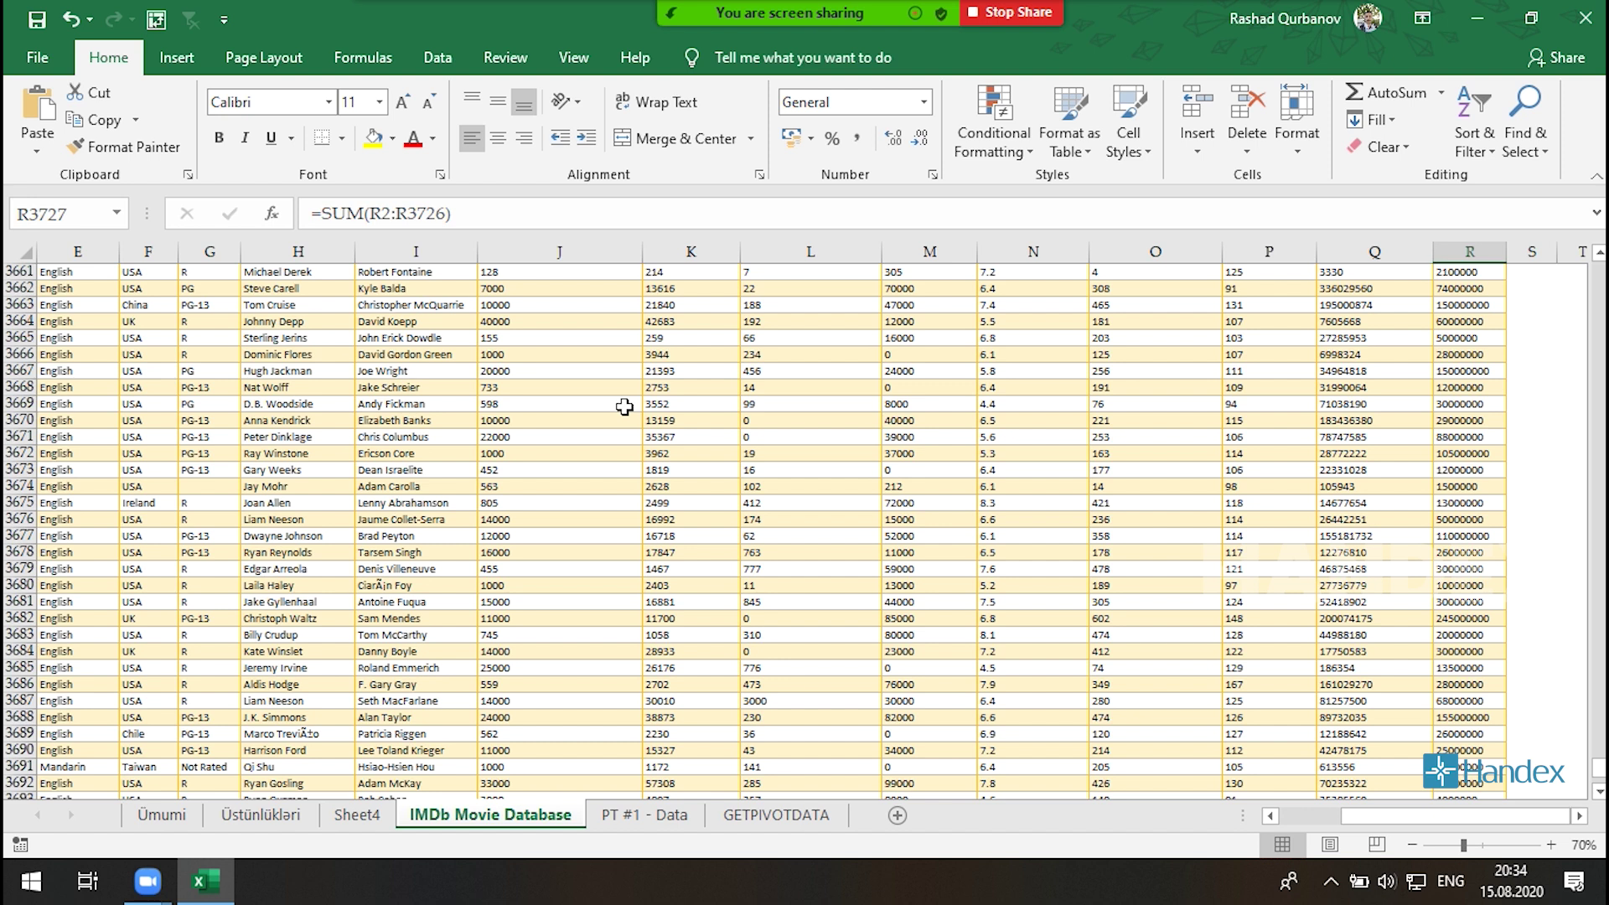
pyautogui.hotkey('ctrl', 'Up')
pyautogui.click(626, 272)
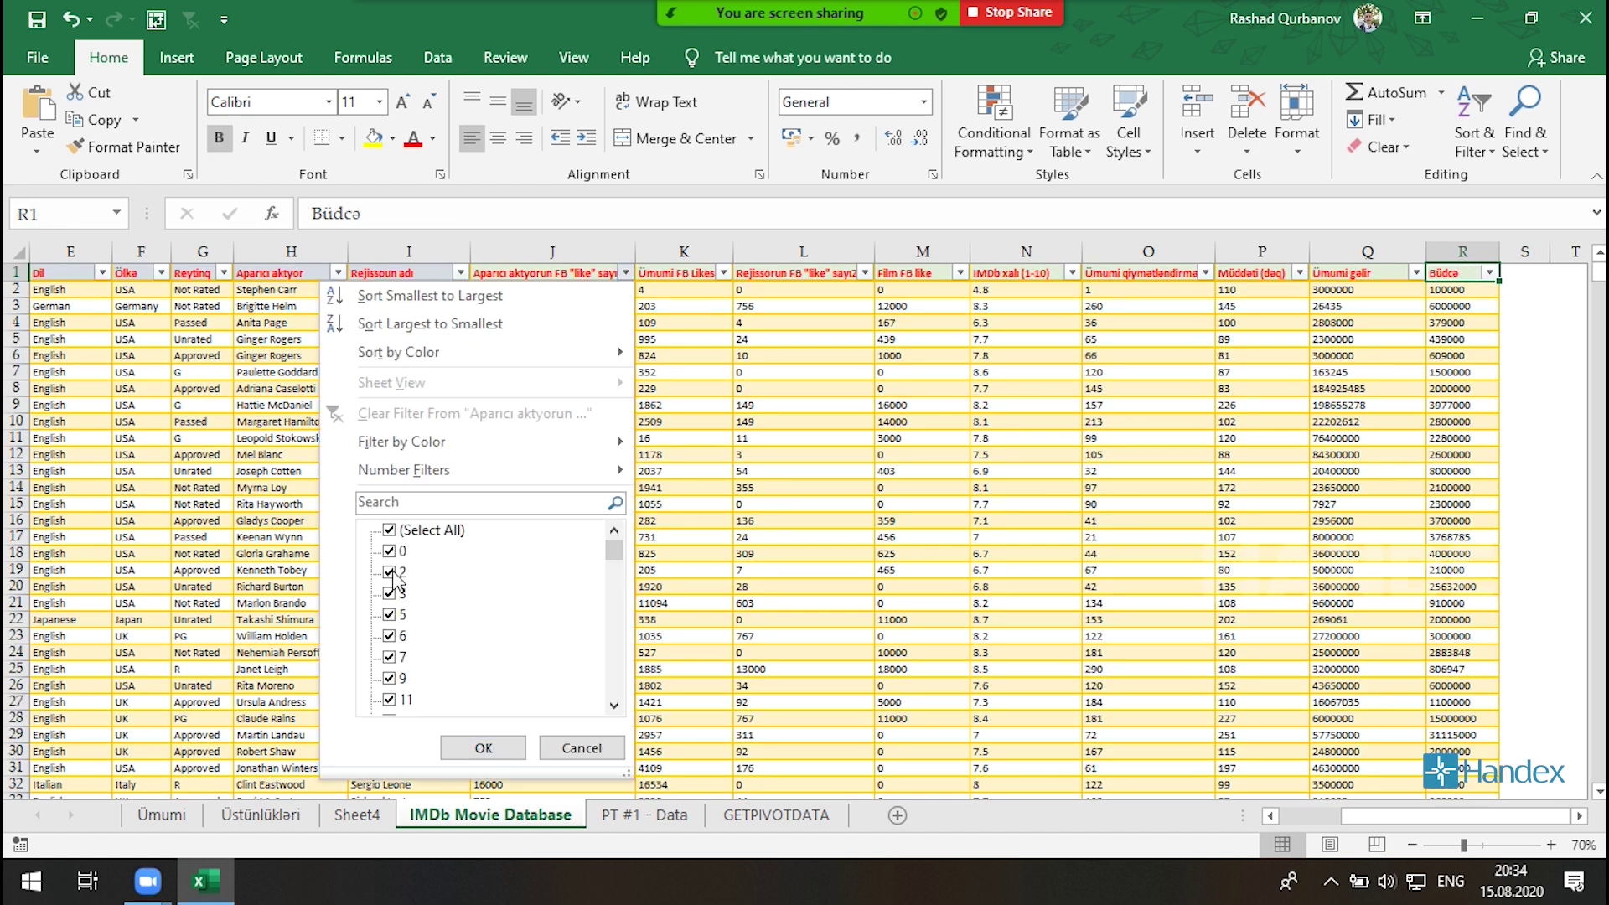
pyautogui.click(429, 796)
pyautogui.click(357, 815)
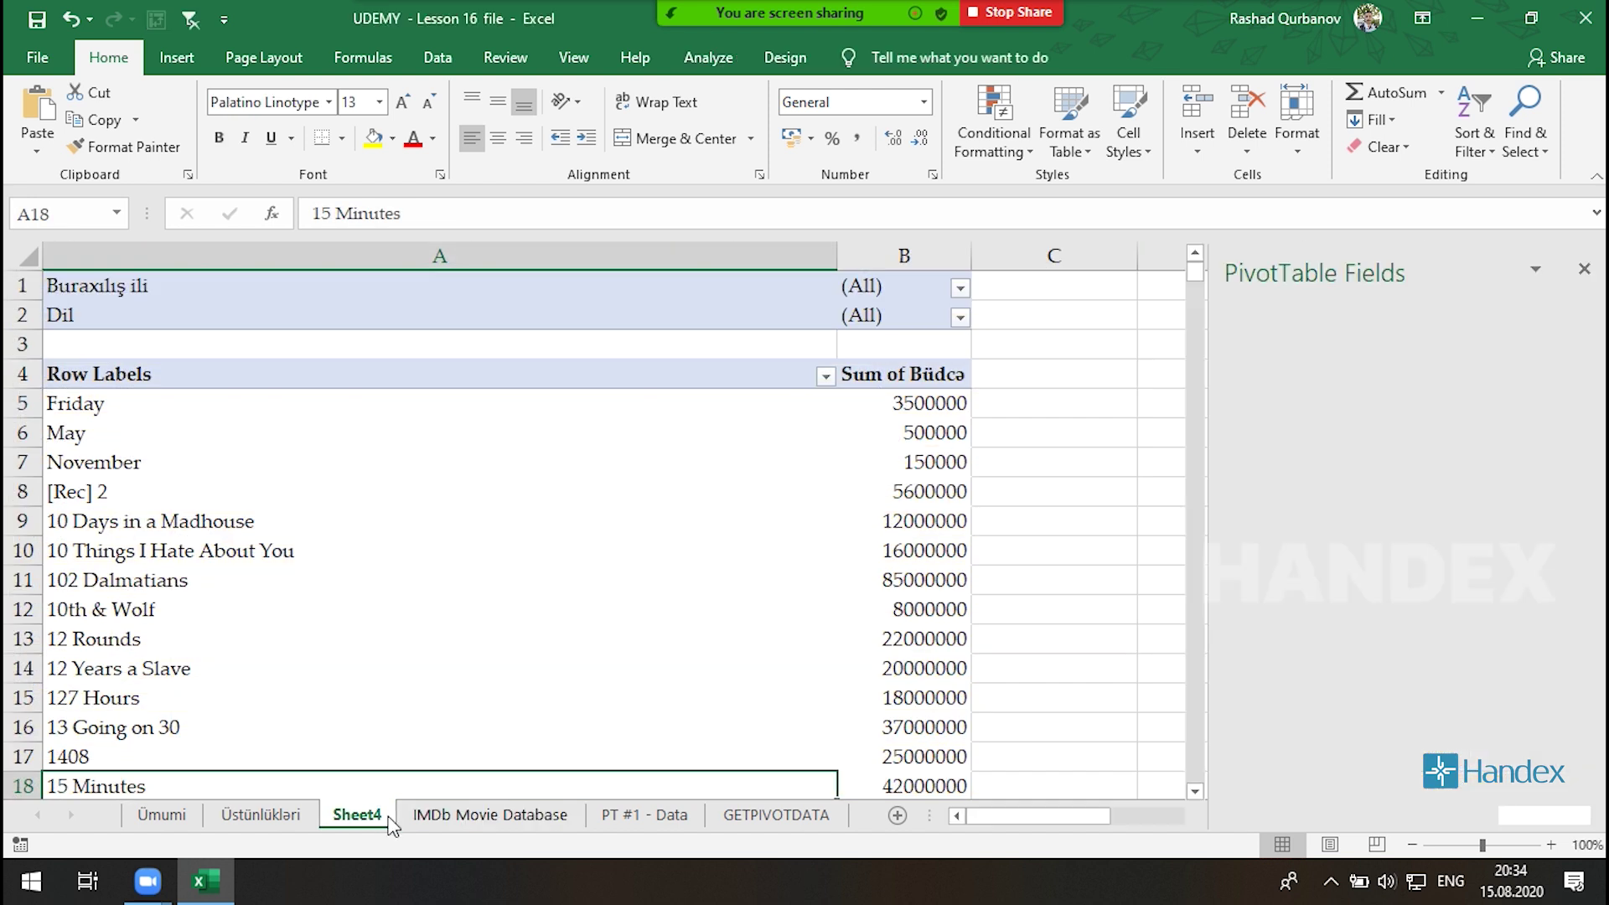
# Search the Dil filter for 'eng' and keep only English films.
pyautogui.click(958, 285)
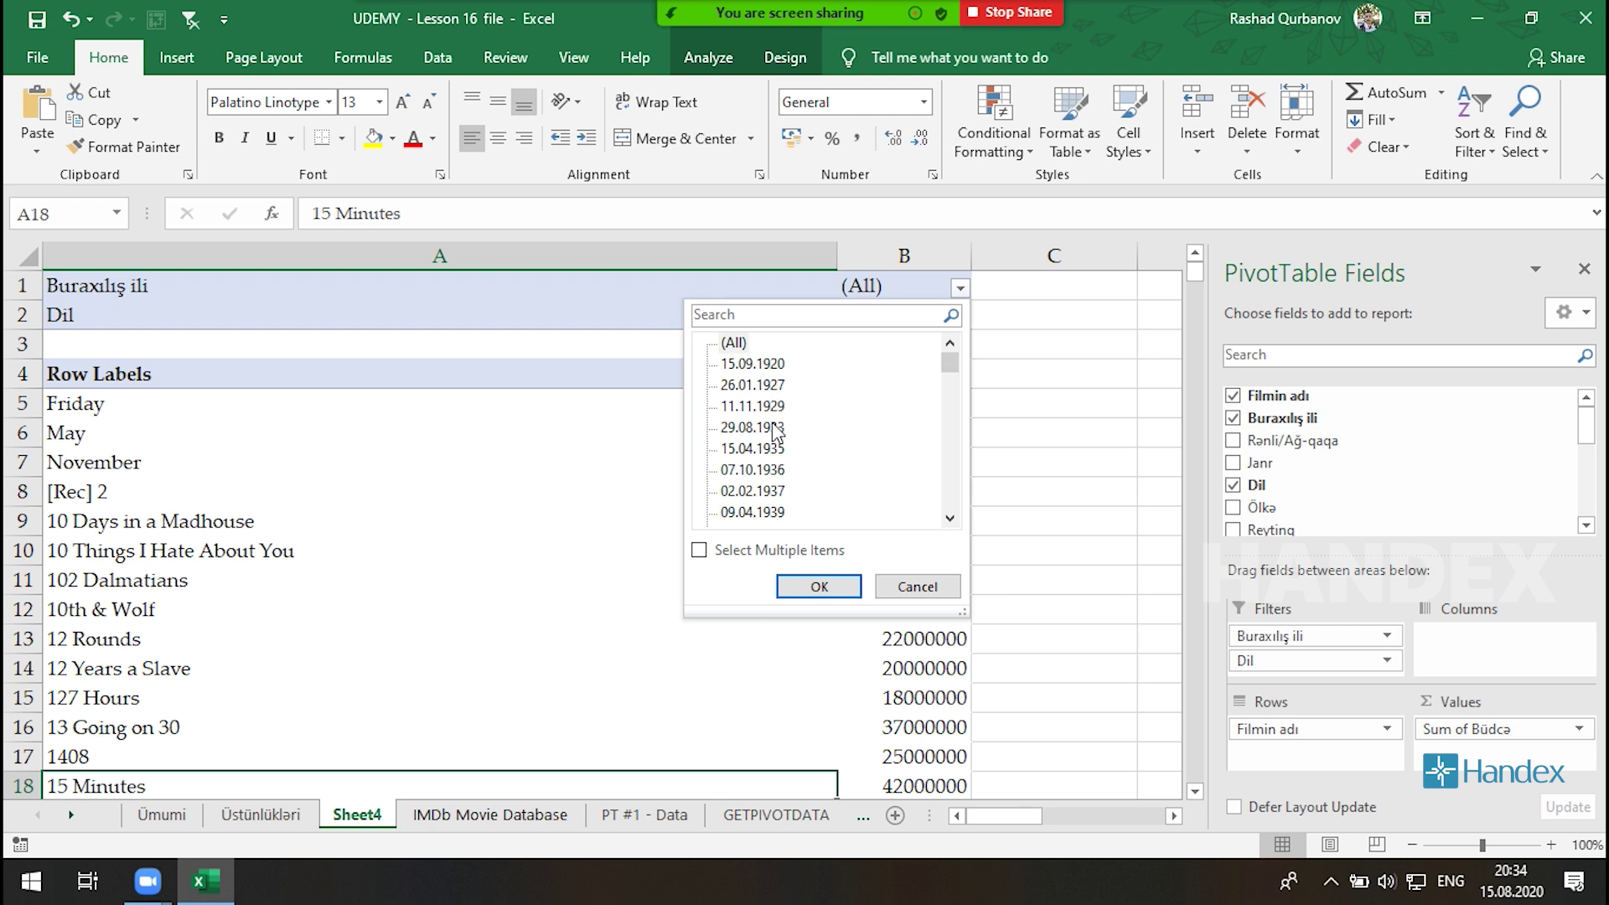
pyautogui.press('Escape')
pyautogui.click(960, 317)
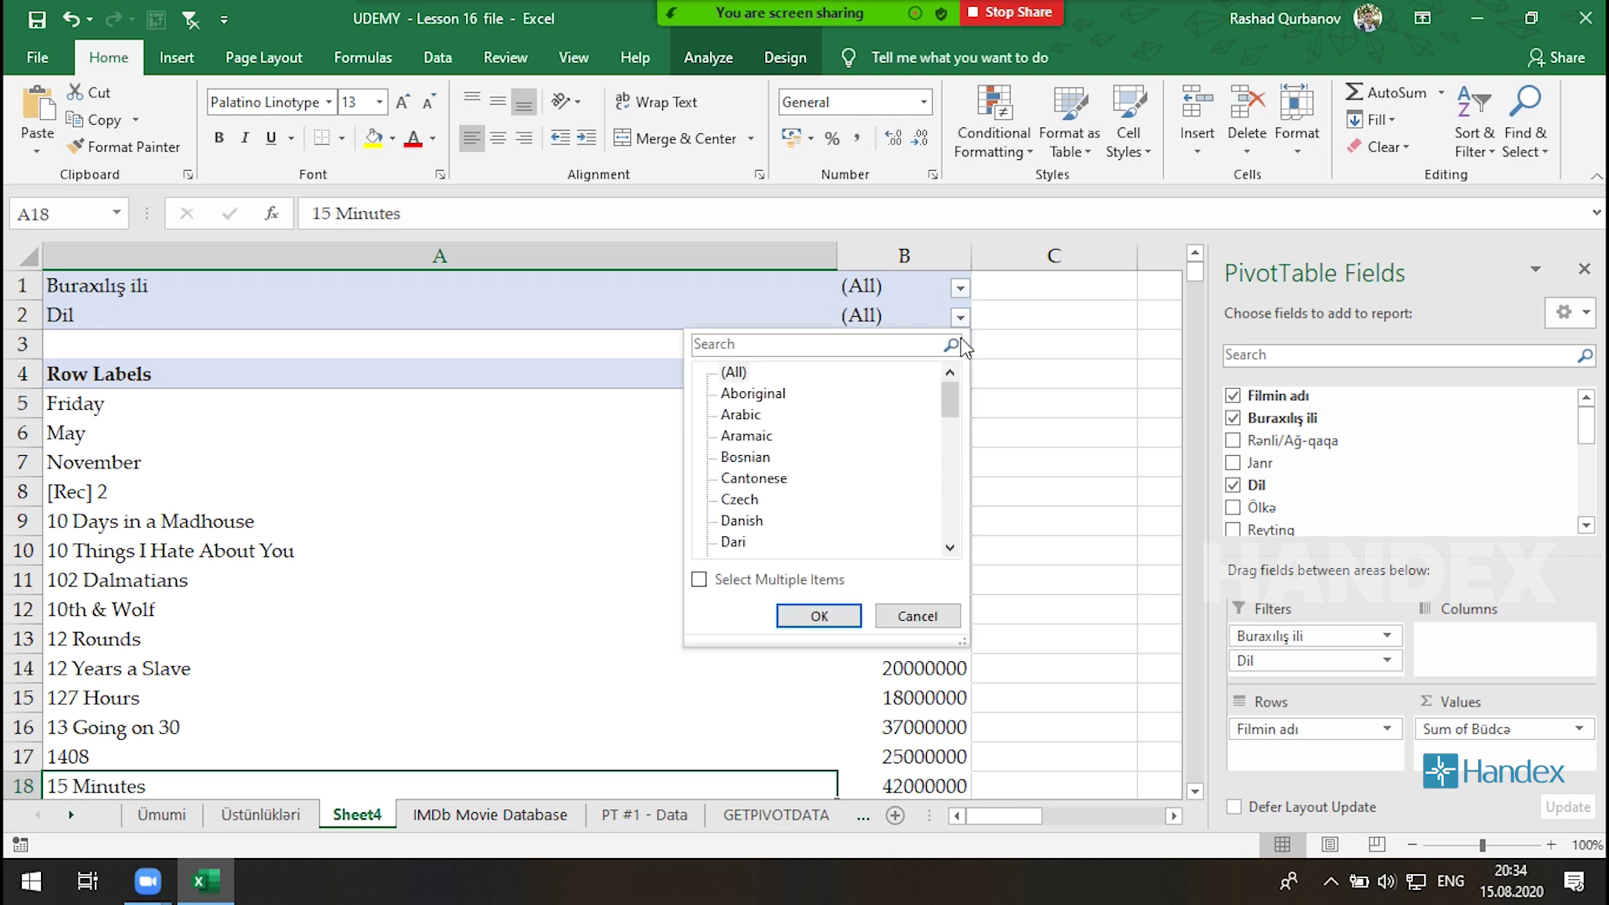
pyautogui.moveTo(950, 400); pyautogui.dragTo(949, 424)
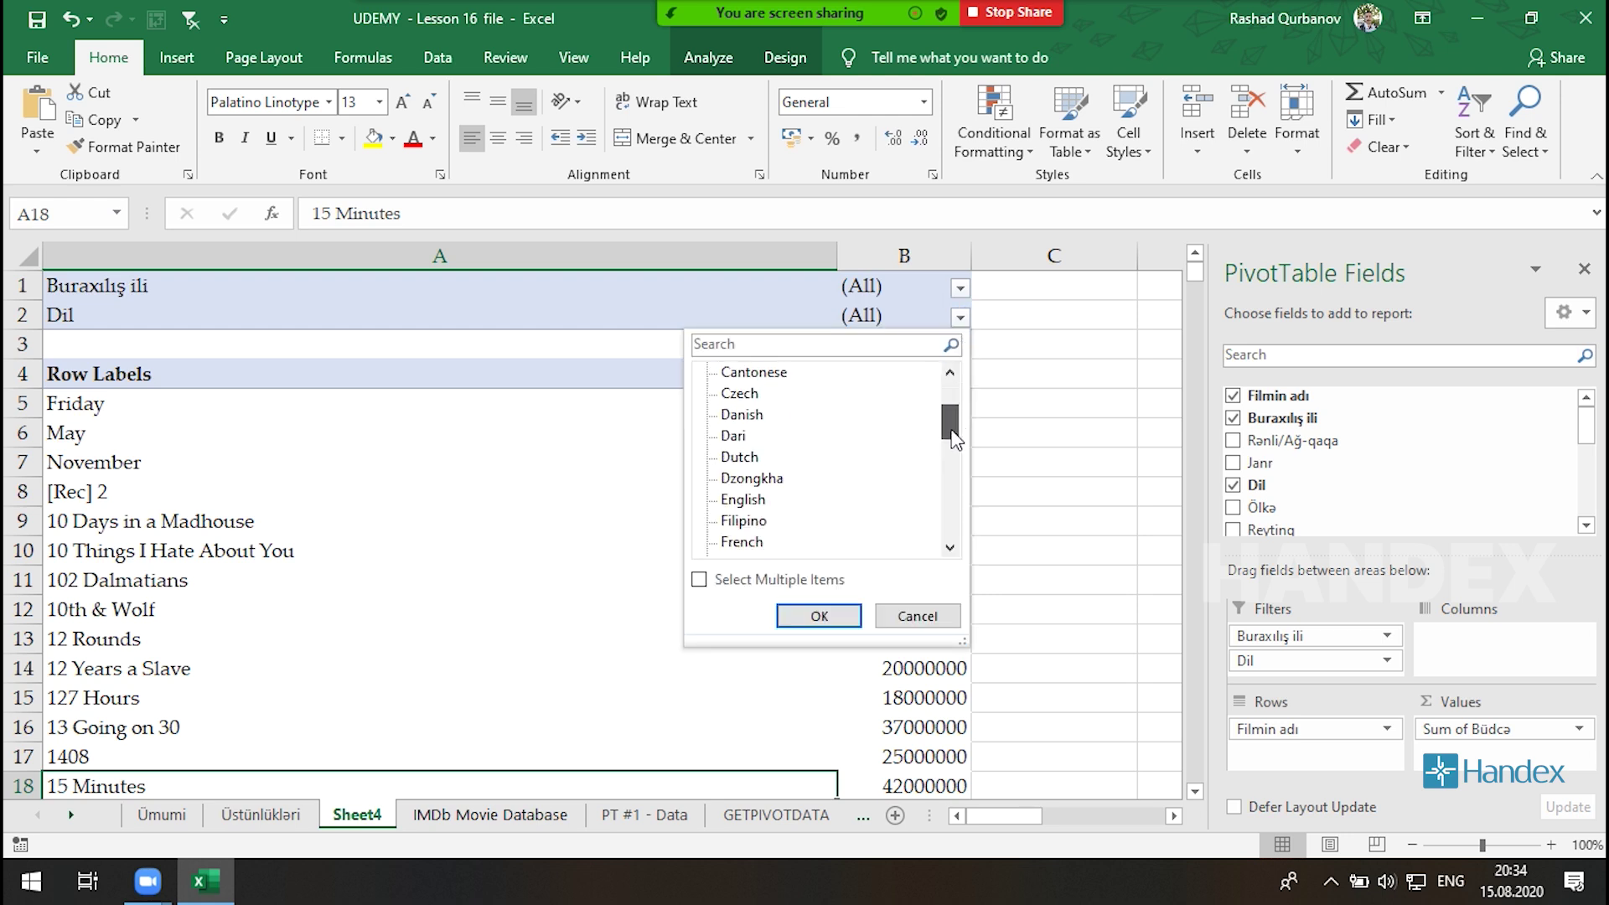
pyautogui.moveTo(952, 445); pyautogui.dragTo(950, 435)
pyautogui.write('eng')
pyautogui.press('Return')
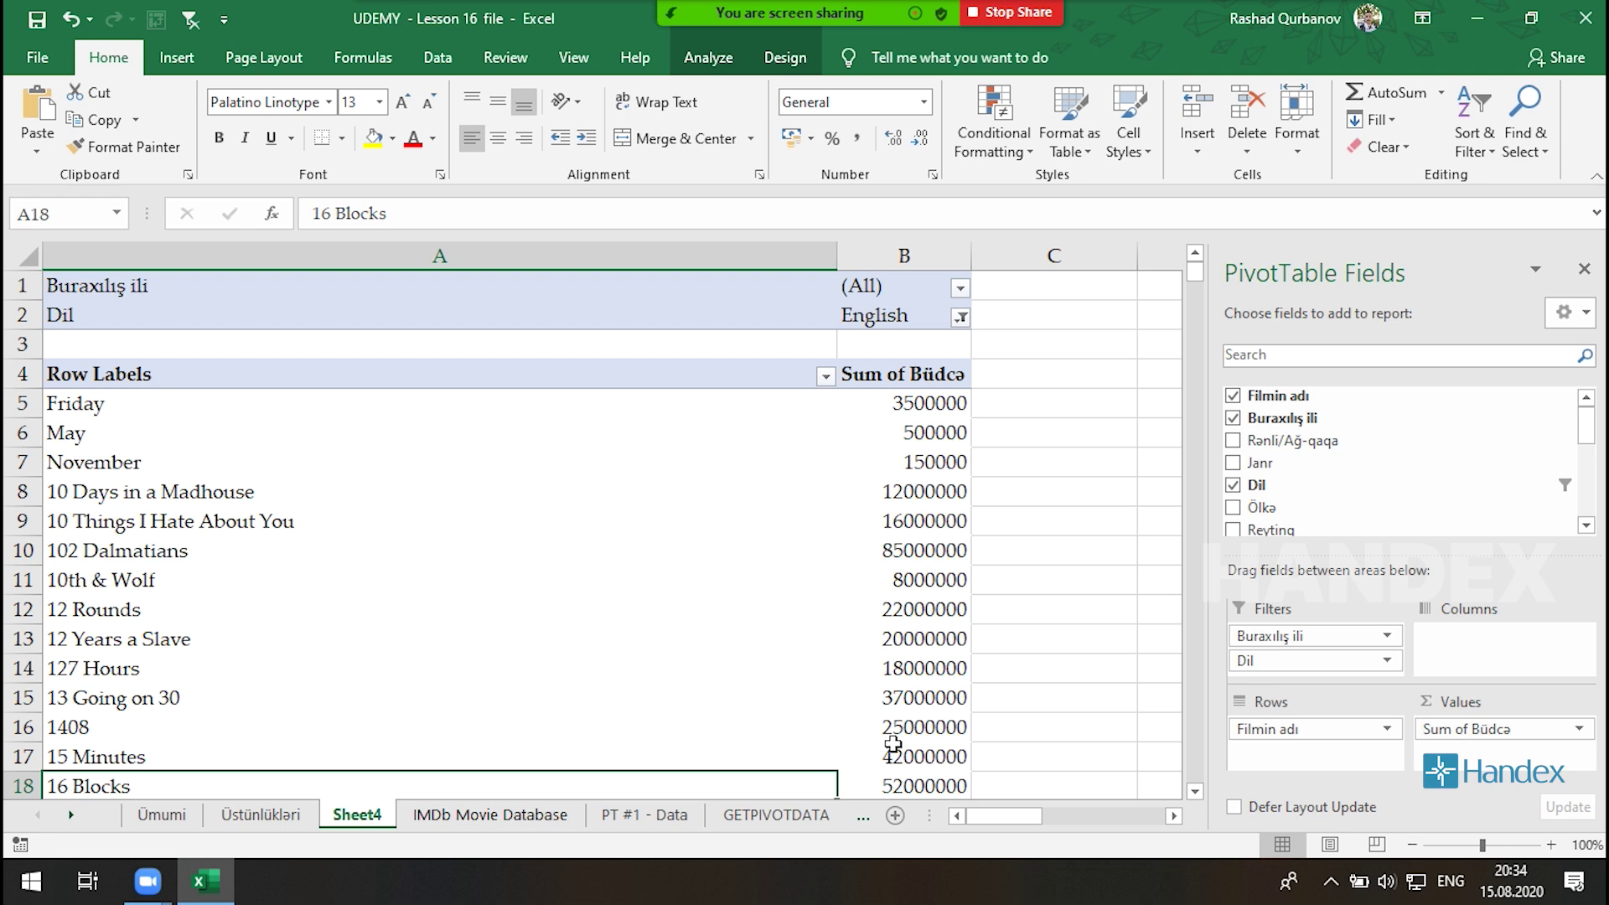
# Reset the Dil filter to (All) languages.
pyautogui.click(961, 318)
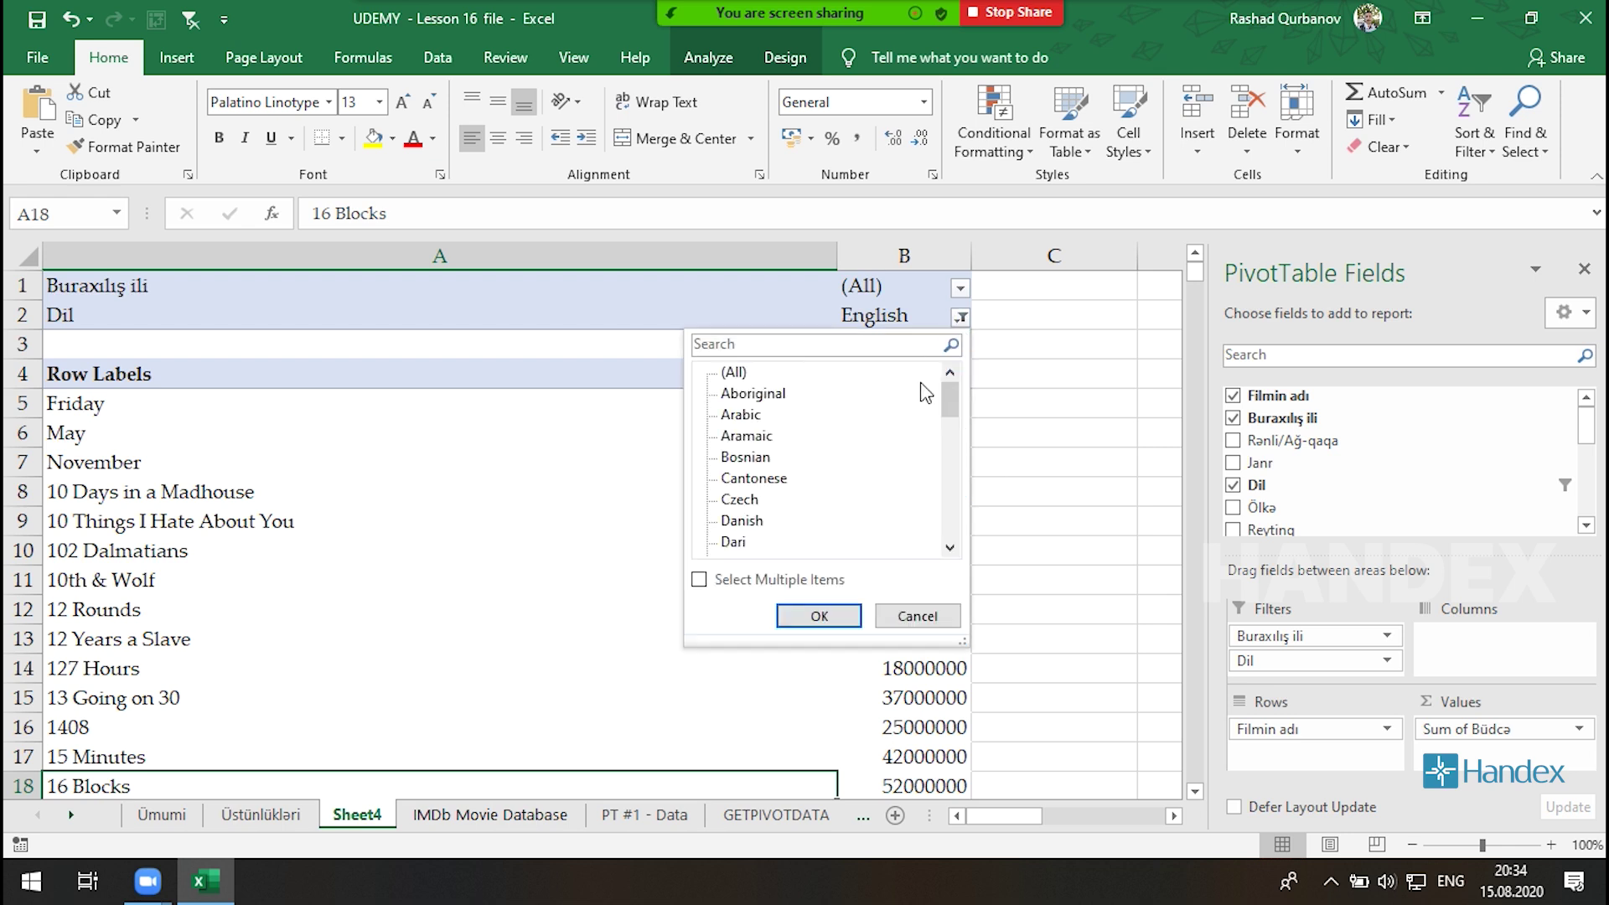
pyautogui.press('Escape')
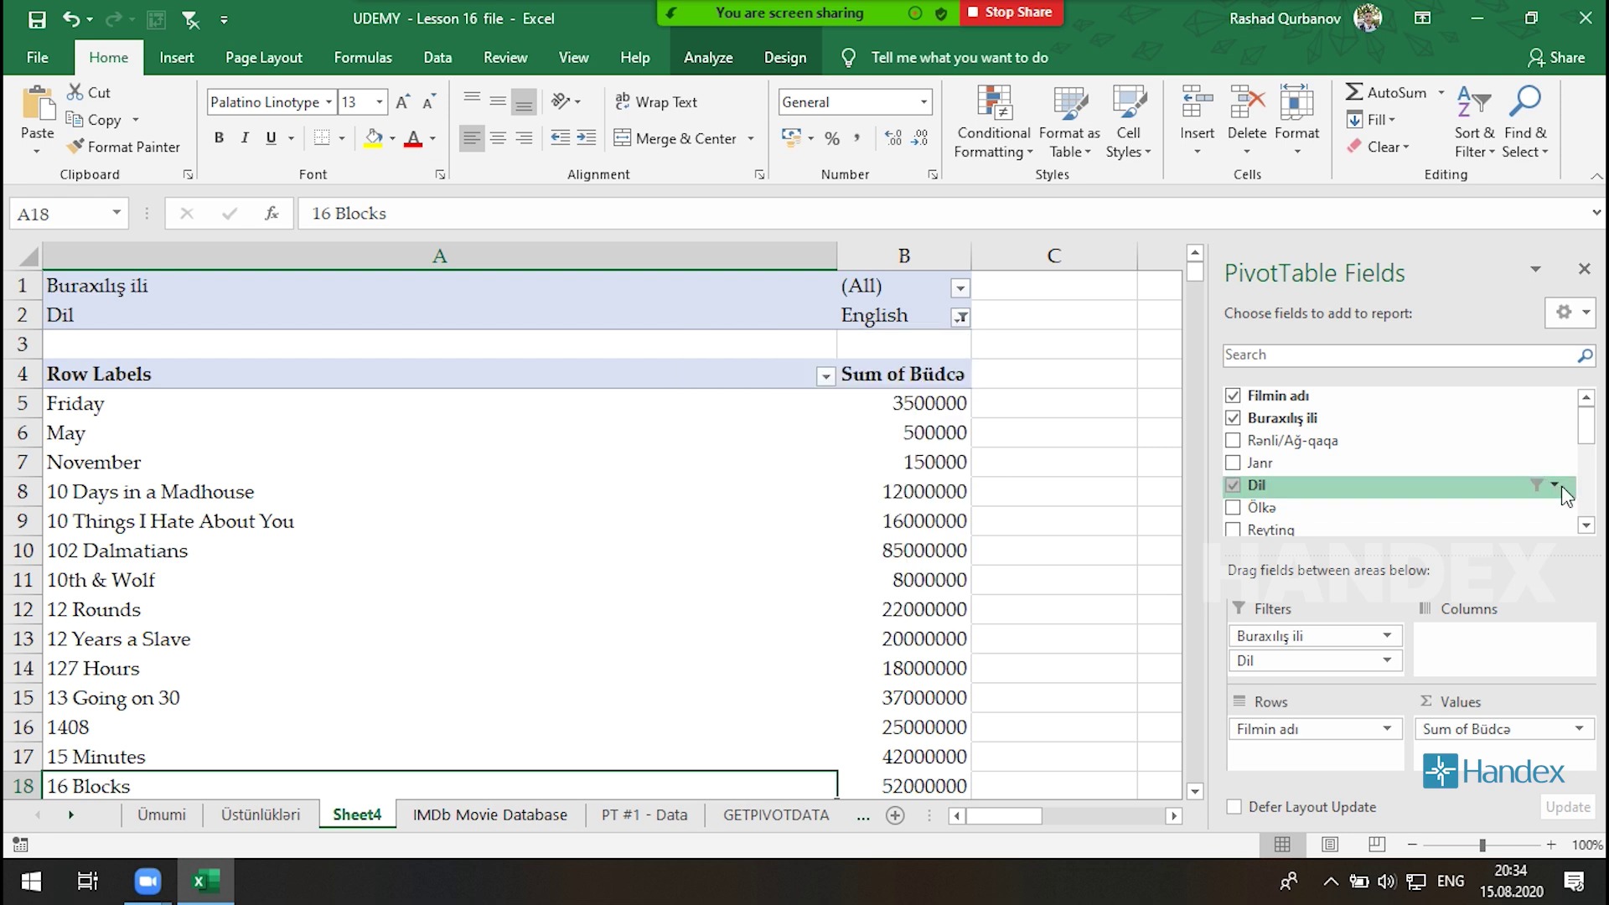
pyautogui.click(1557, 486)
pyautogui.click(997, 545)
pyautogui.click(972, 302)
pyautogui.click(961, 319)
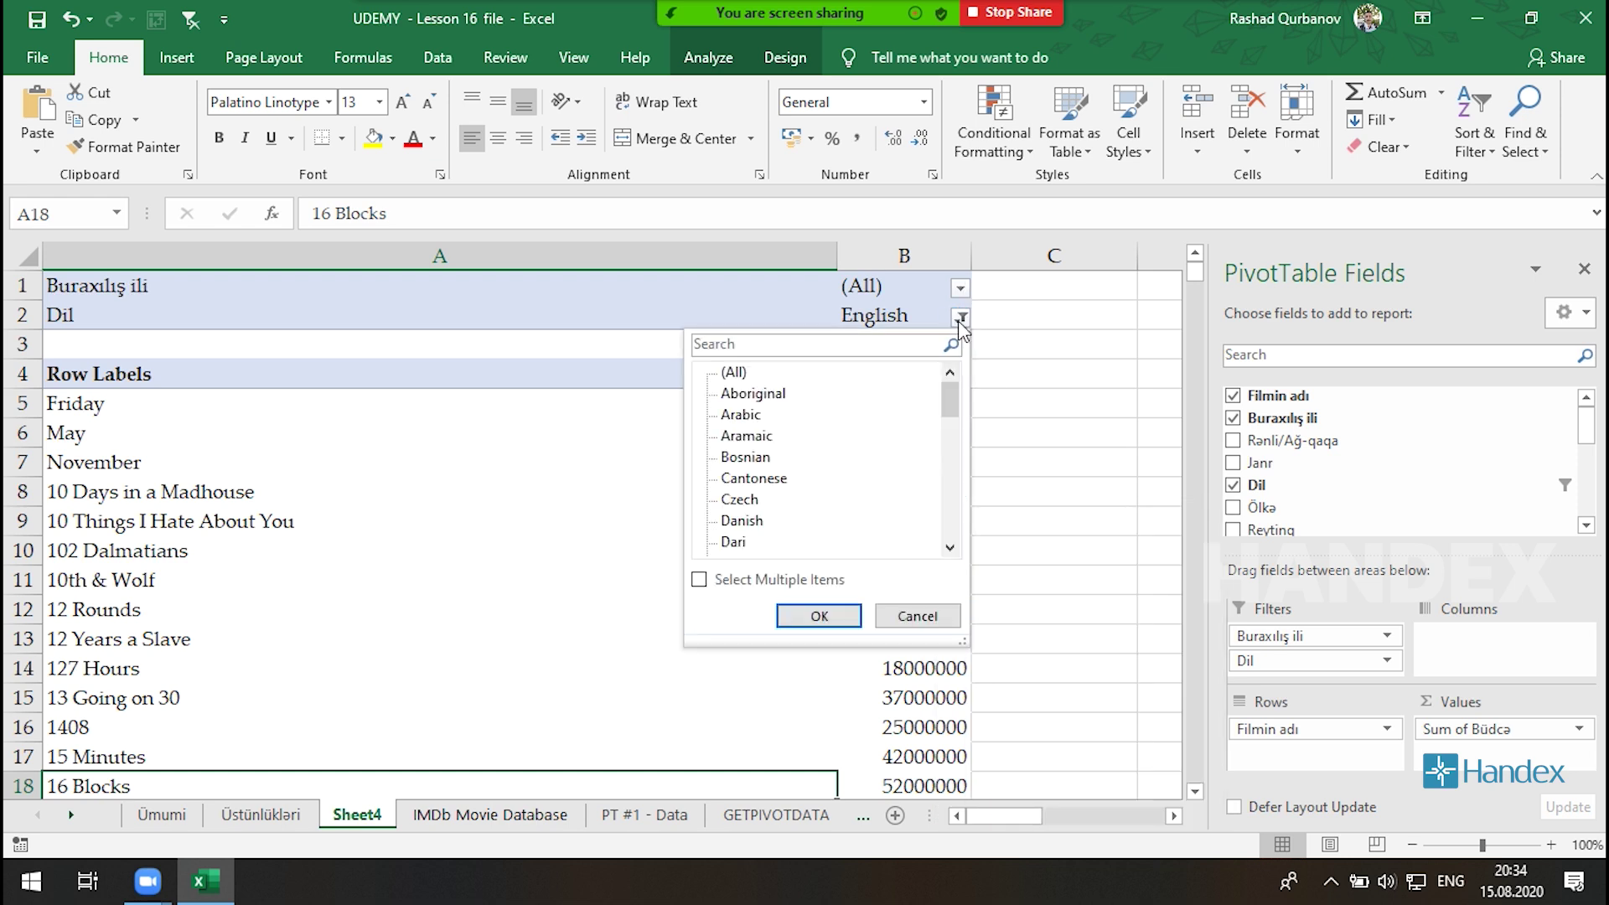
pyautogui.click(731, 373)
pyautogui.click(819, 616)
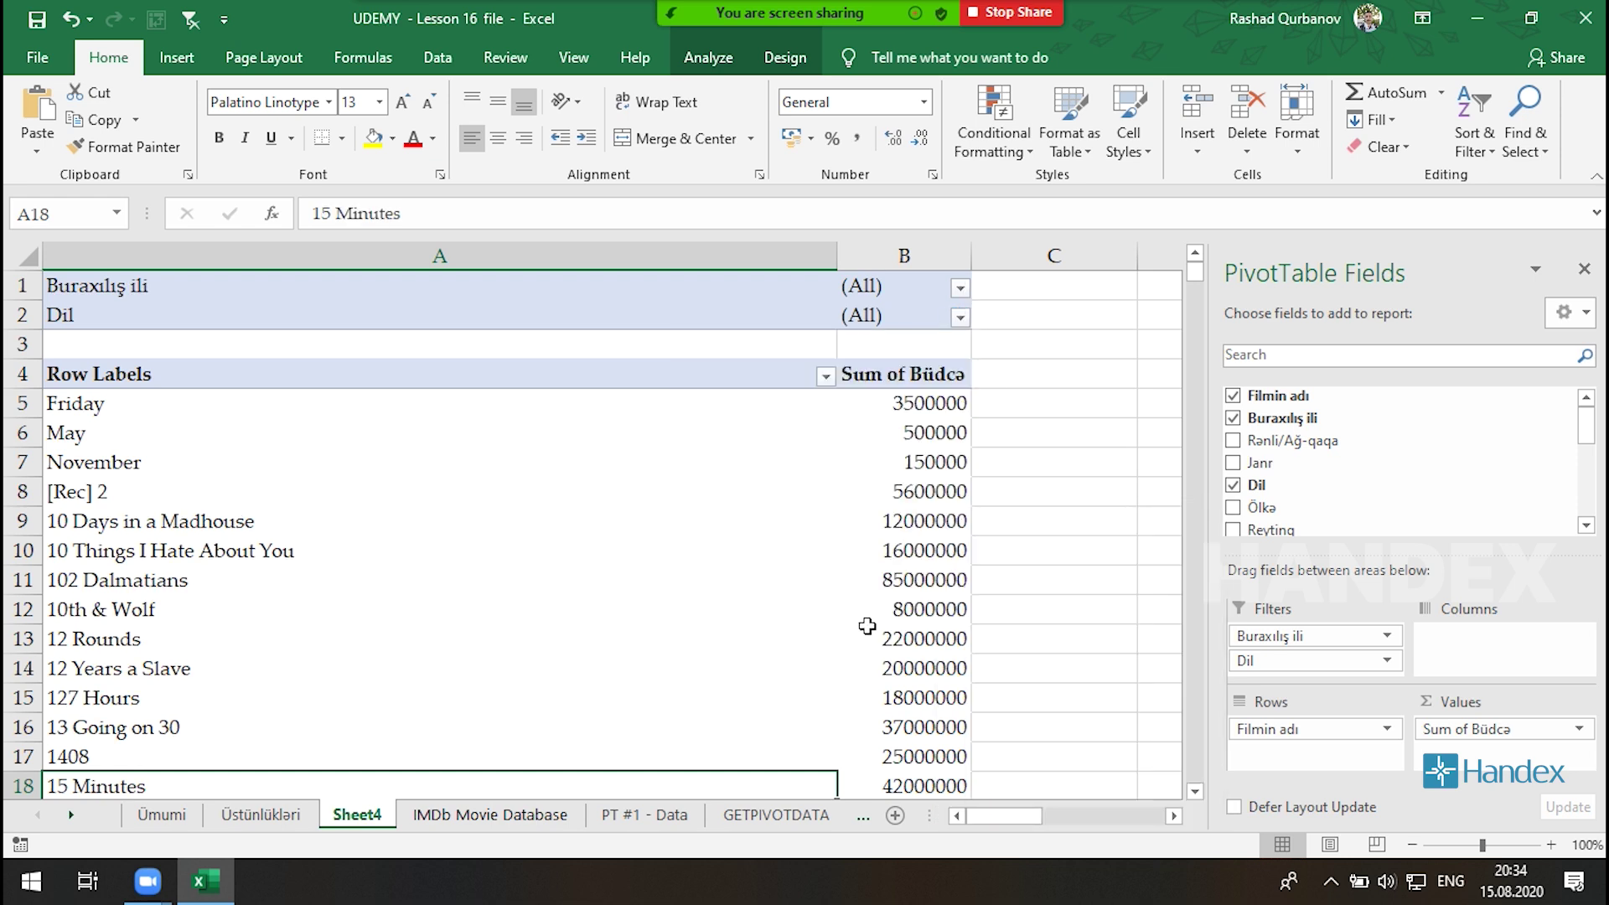
# Search the Dil filter for 'ng' and set it to English.
pyautogui.click(798, 341)
pyautogui.write('ng')
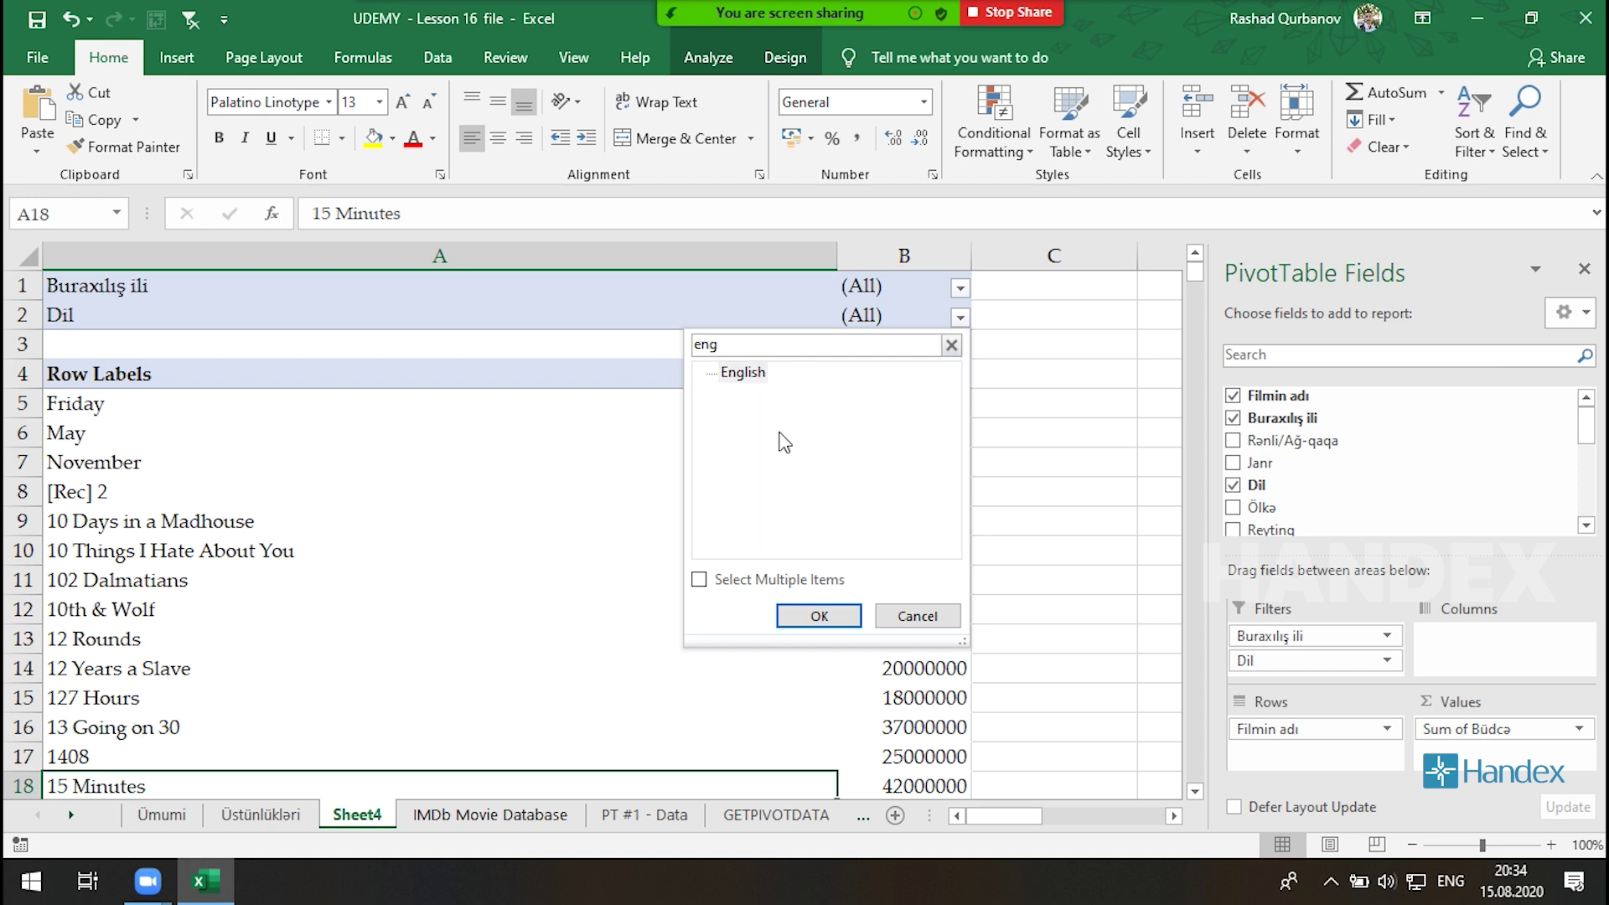
pyautogui.click(825, 616)
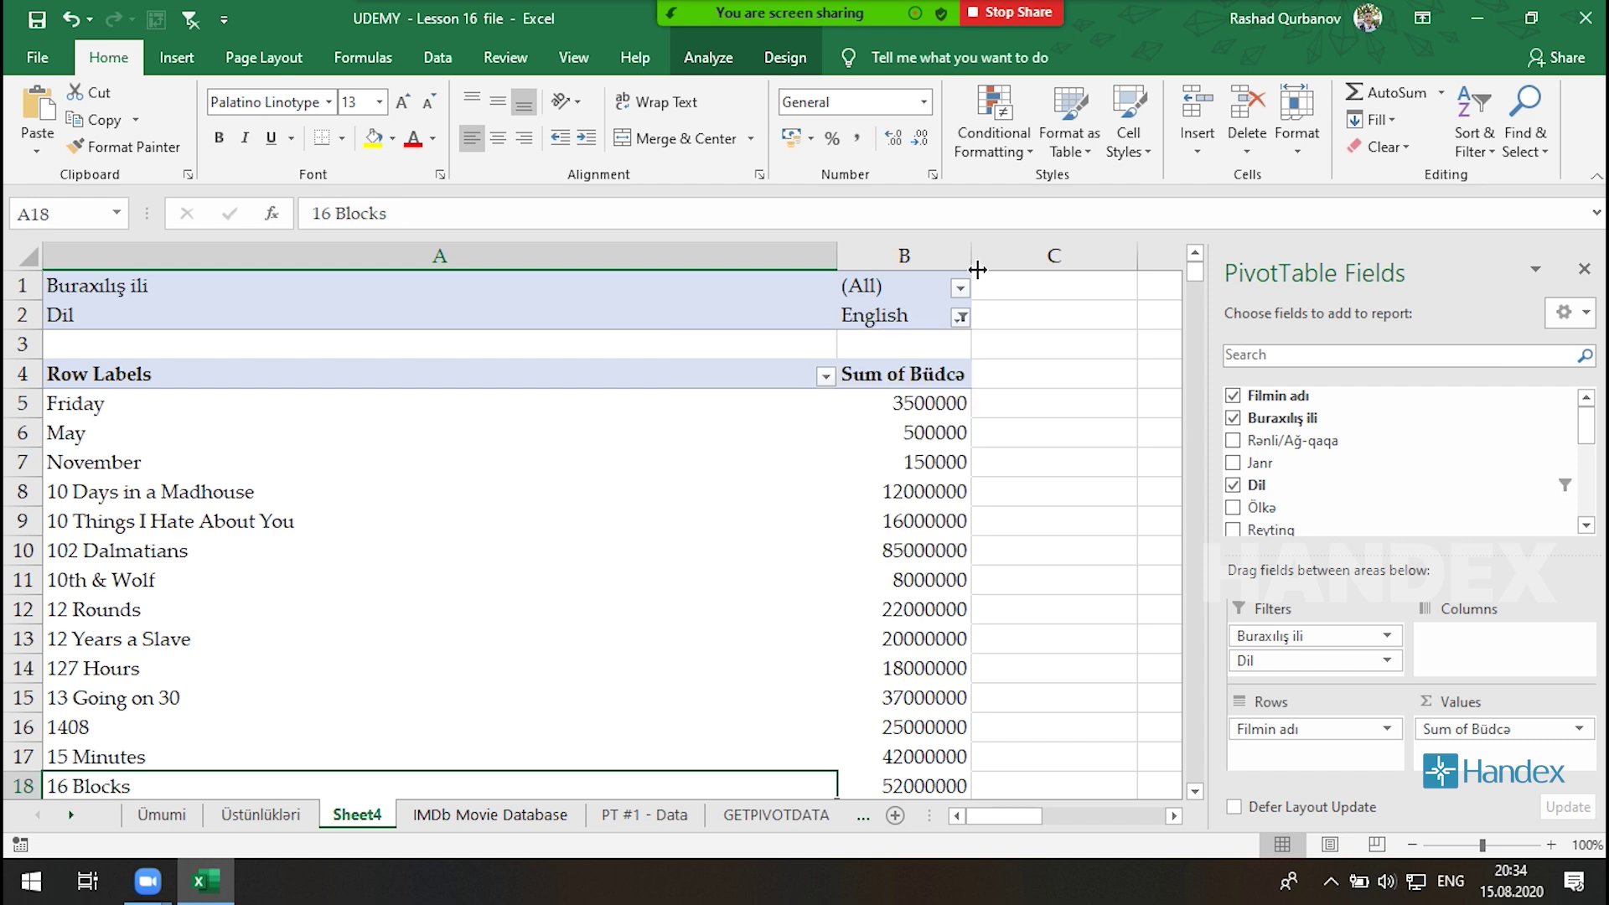
# Filter the release date to 15.09.1920, leaving Over the Hill to the Poorhouse at 100000.
pyautogui.click(959, 288)
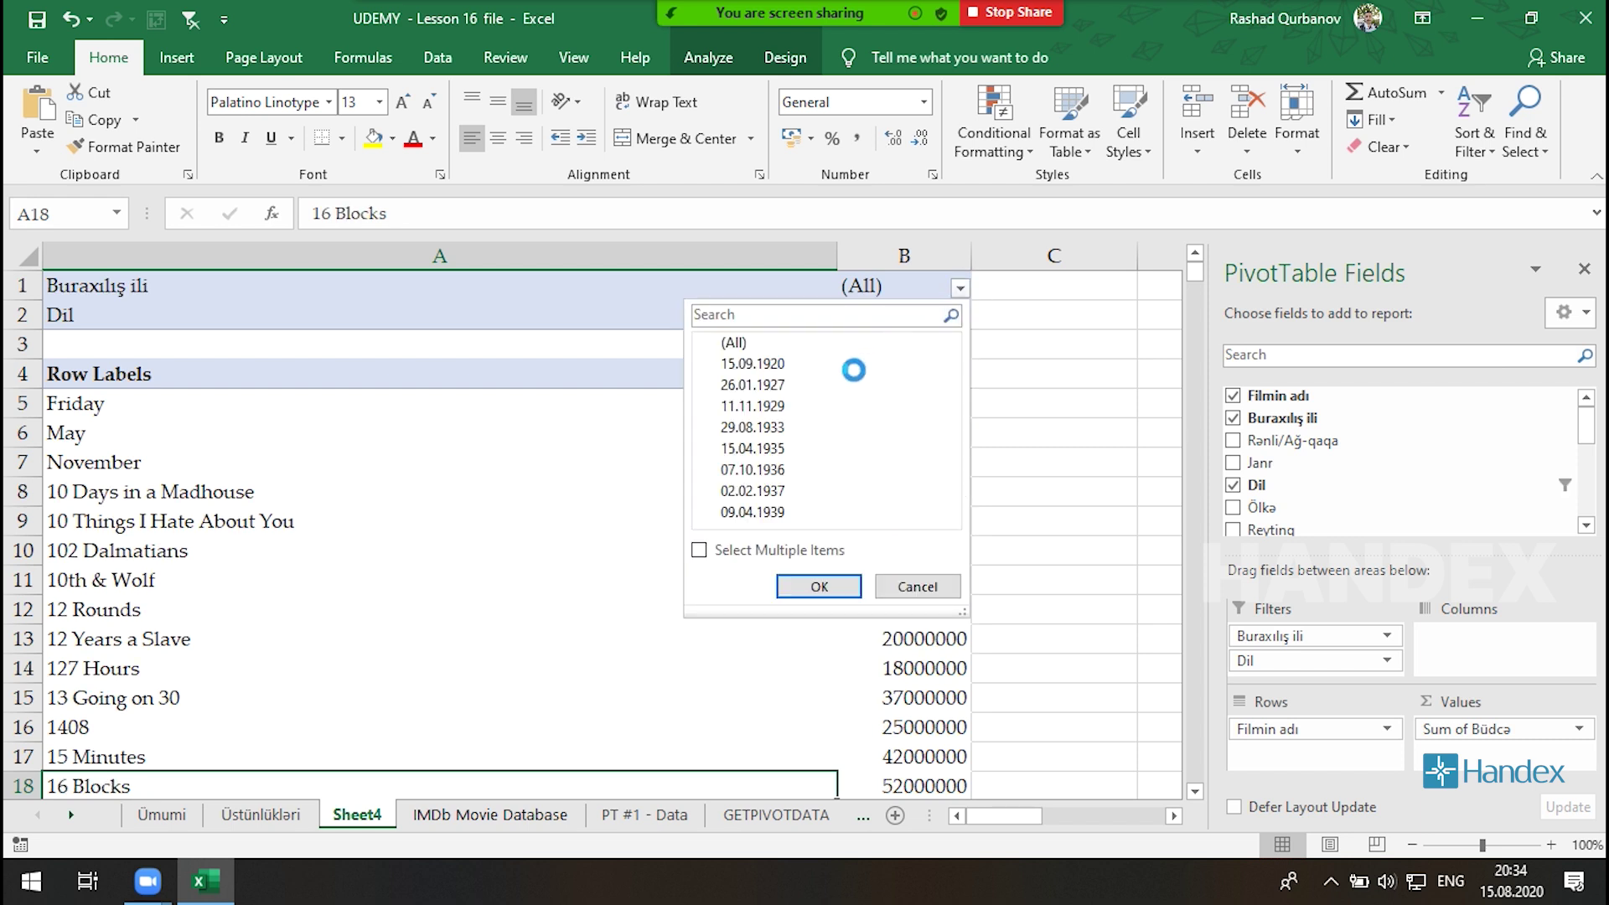
pyautogui.click(754, 364)
pyautogui.click(818, 587)
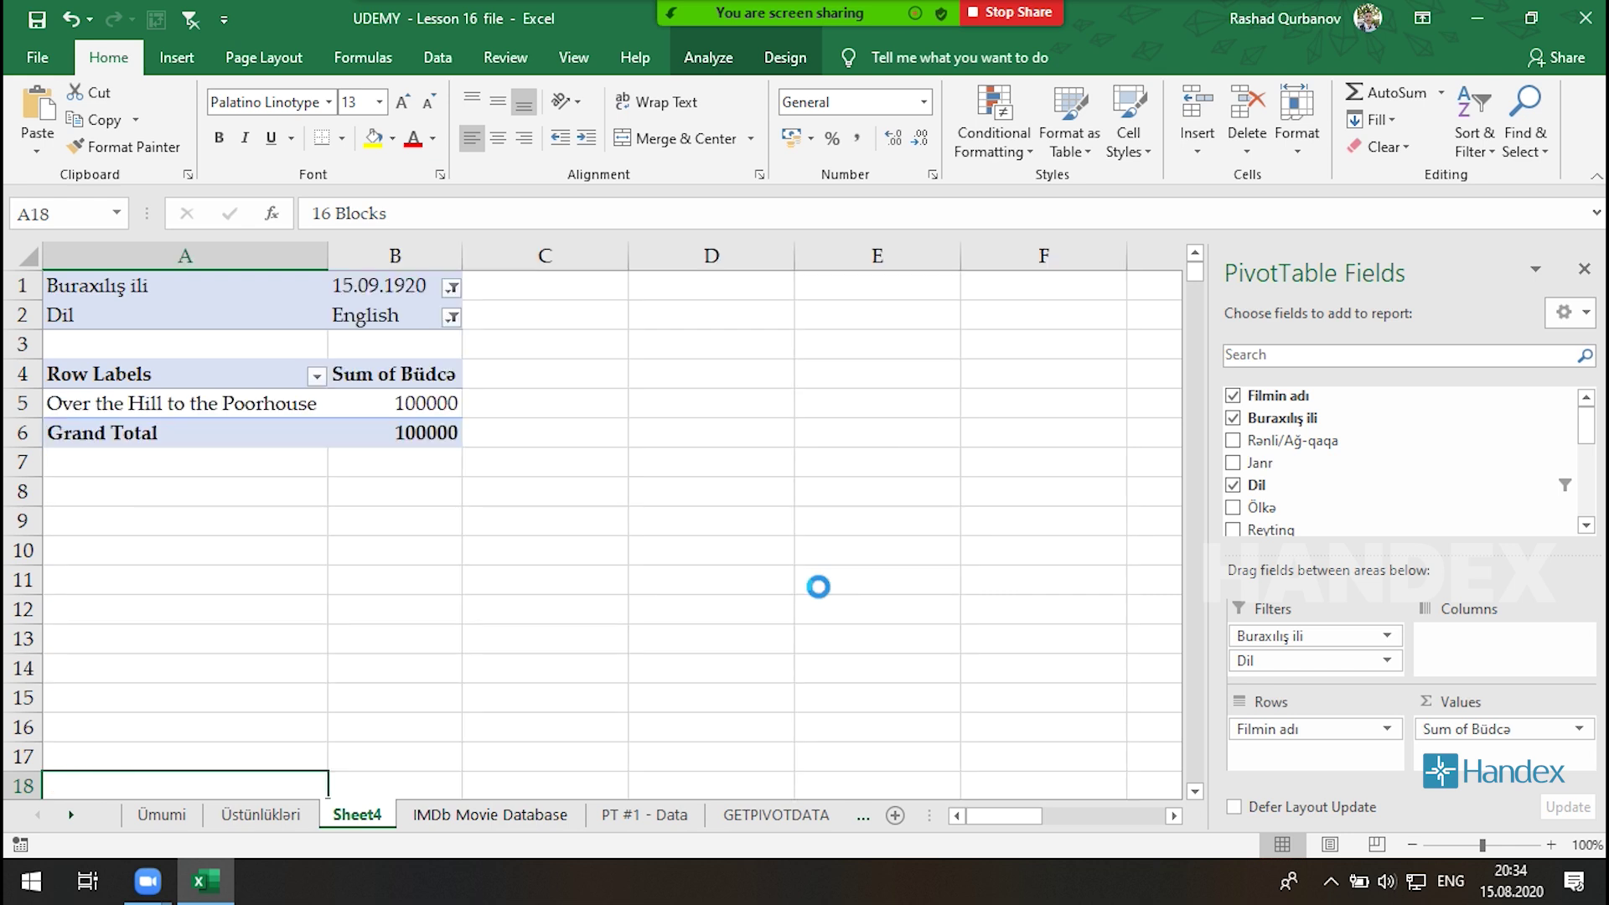
# Set both the Dil and Buraxılış ili filters to (All), listing every film again.
pyautogui.click(84, 403)
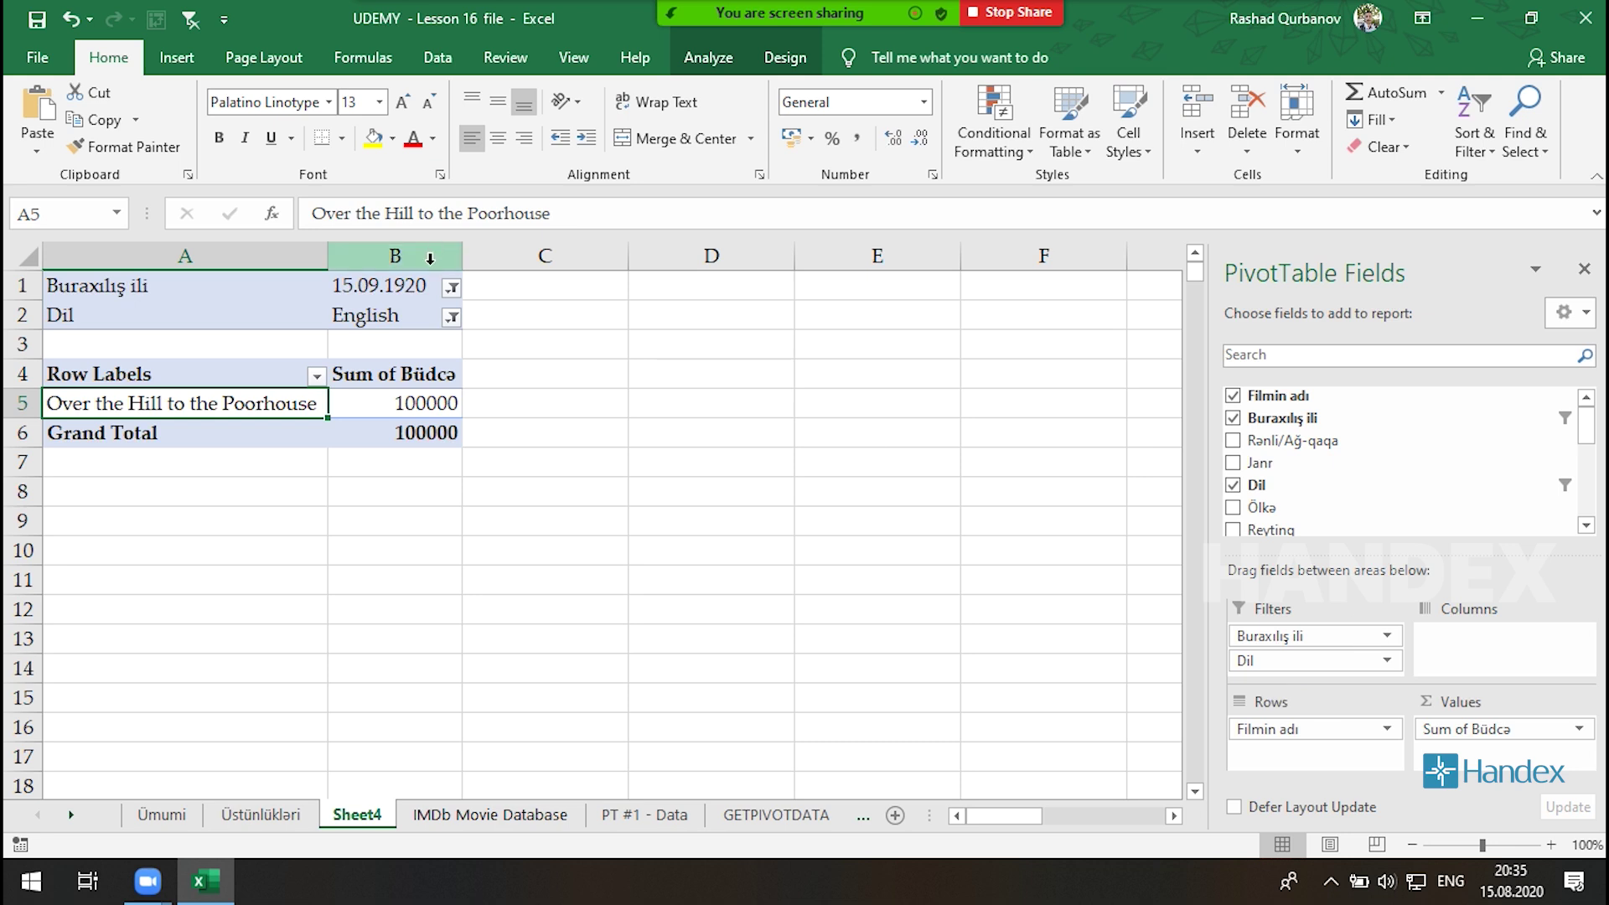
pyautogui.click(453, 319)
pyautogui.click(235, 372)
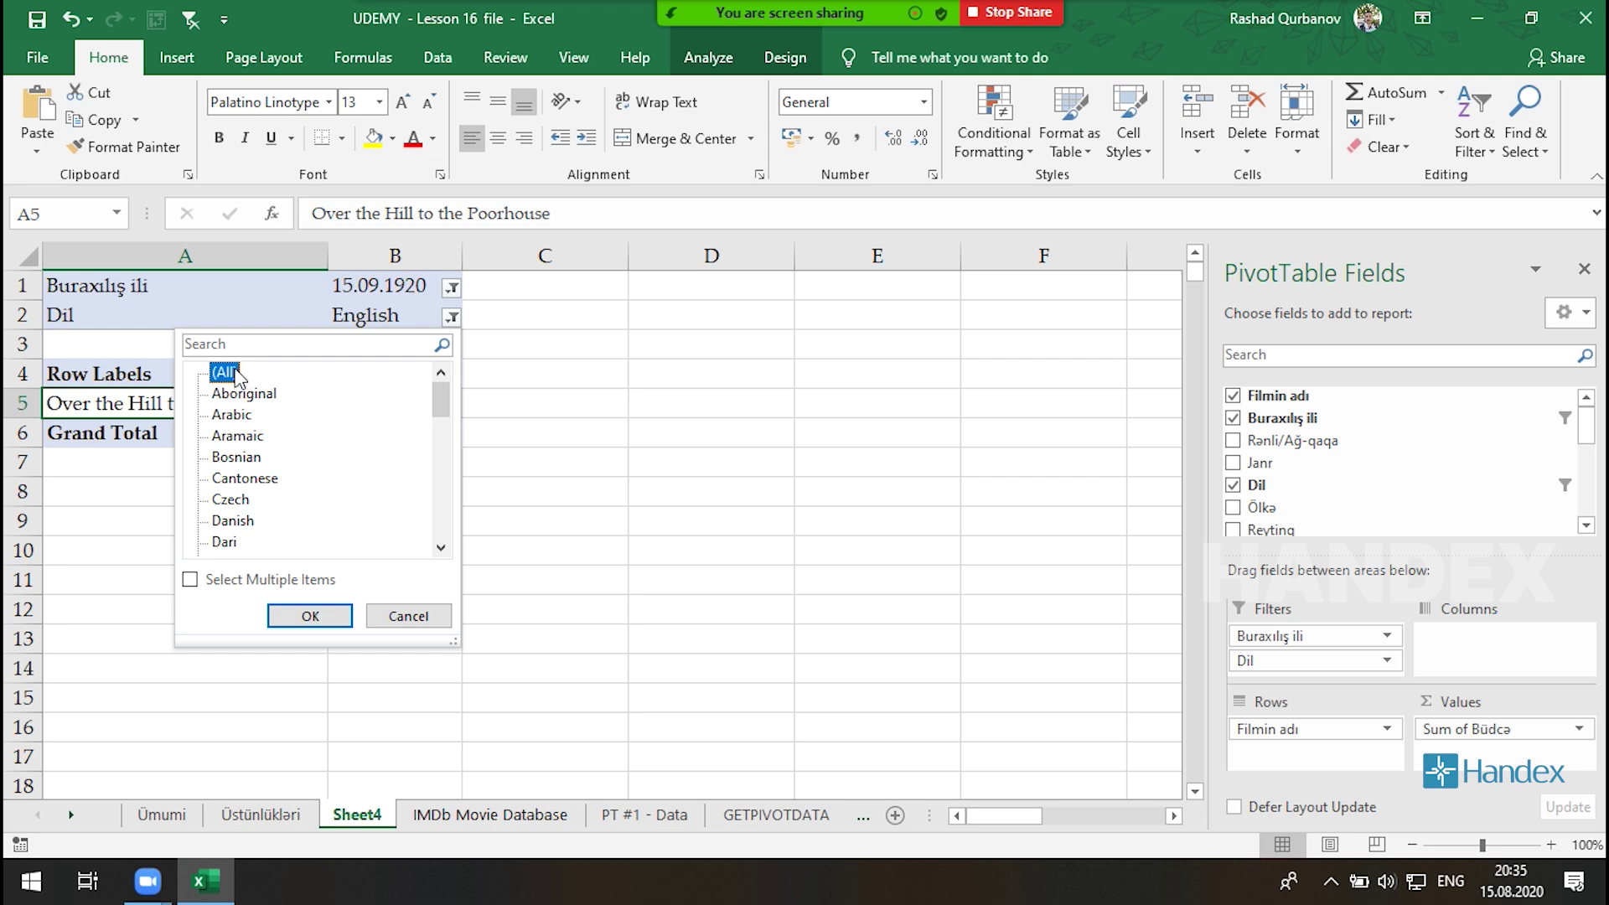
pyautogui.click(311, 616)
pyautogui.click(452, 288)
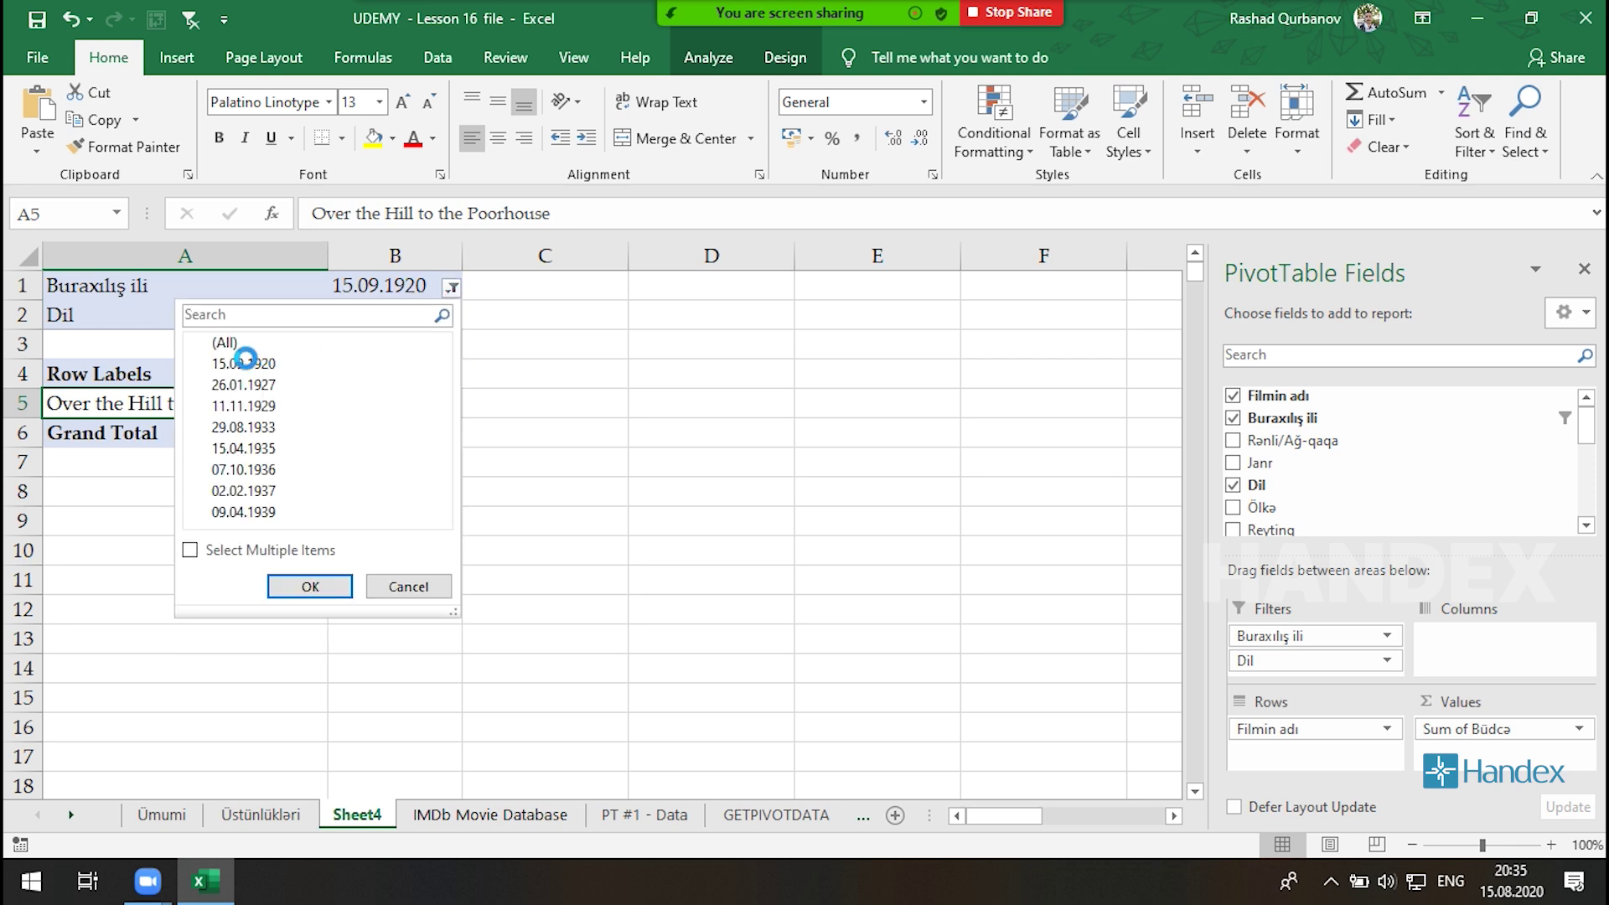
pyautogui.click(233, 345)
pyautogui.click(307, 585)
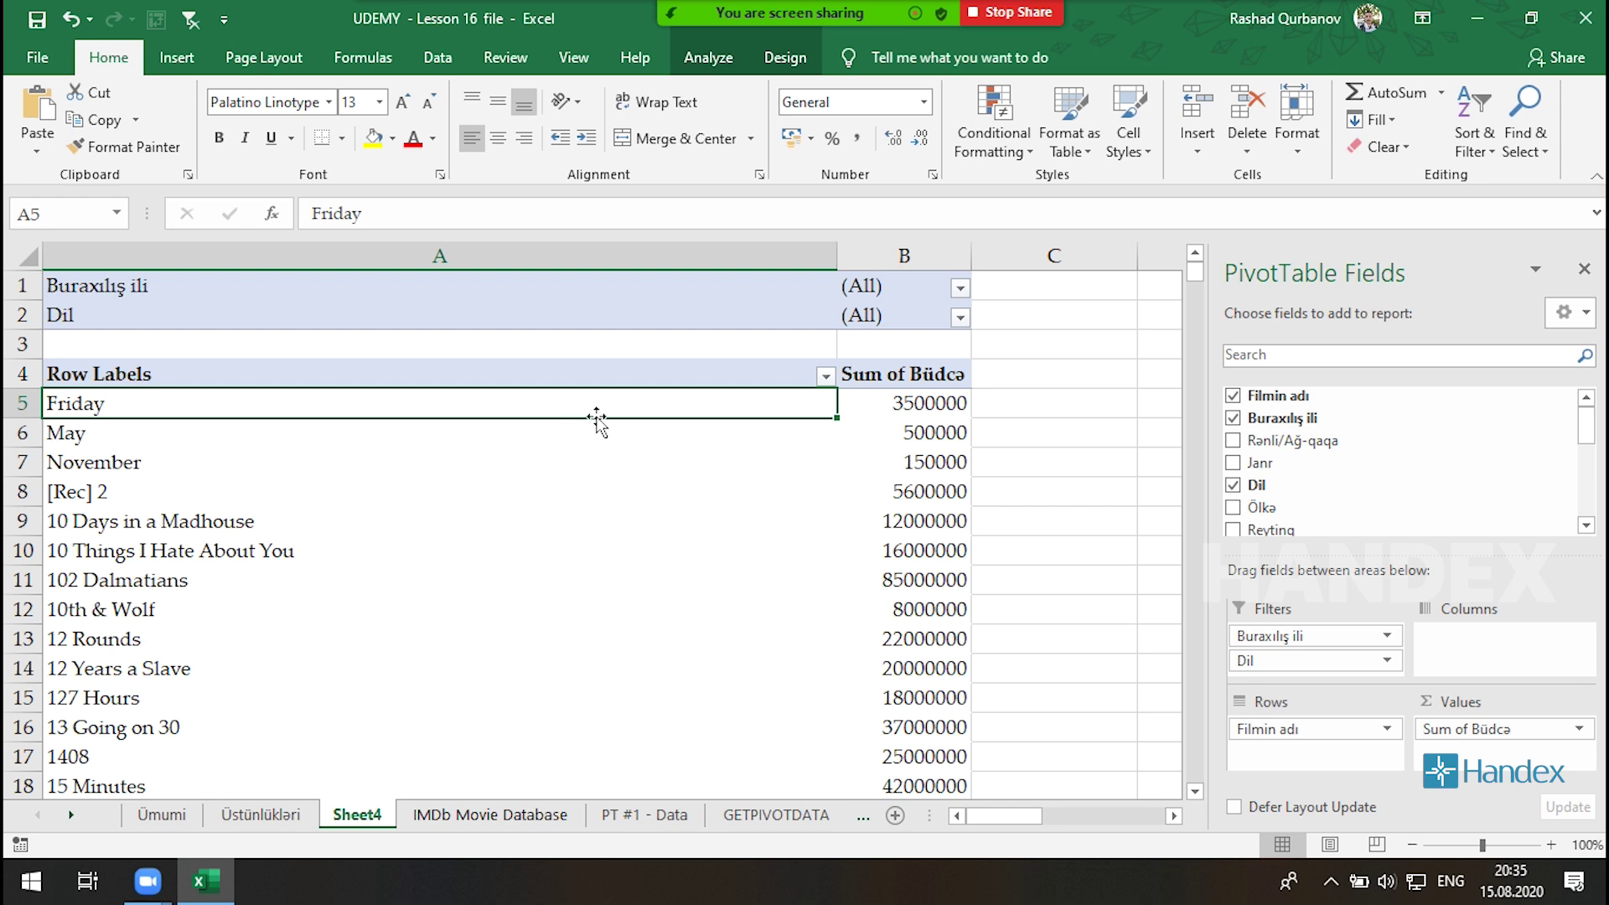
# Set the Dil report filter to Arabic, Czech and Italian, leaving nine films totalling 136750000.
pyautogui.click(961, 318)
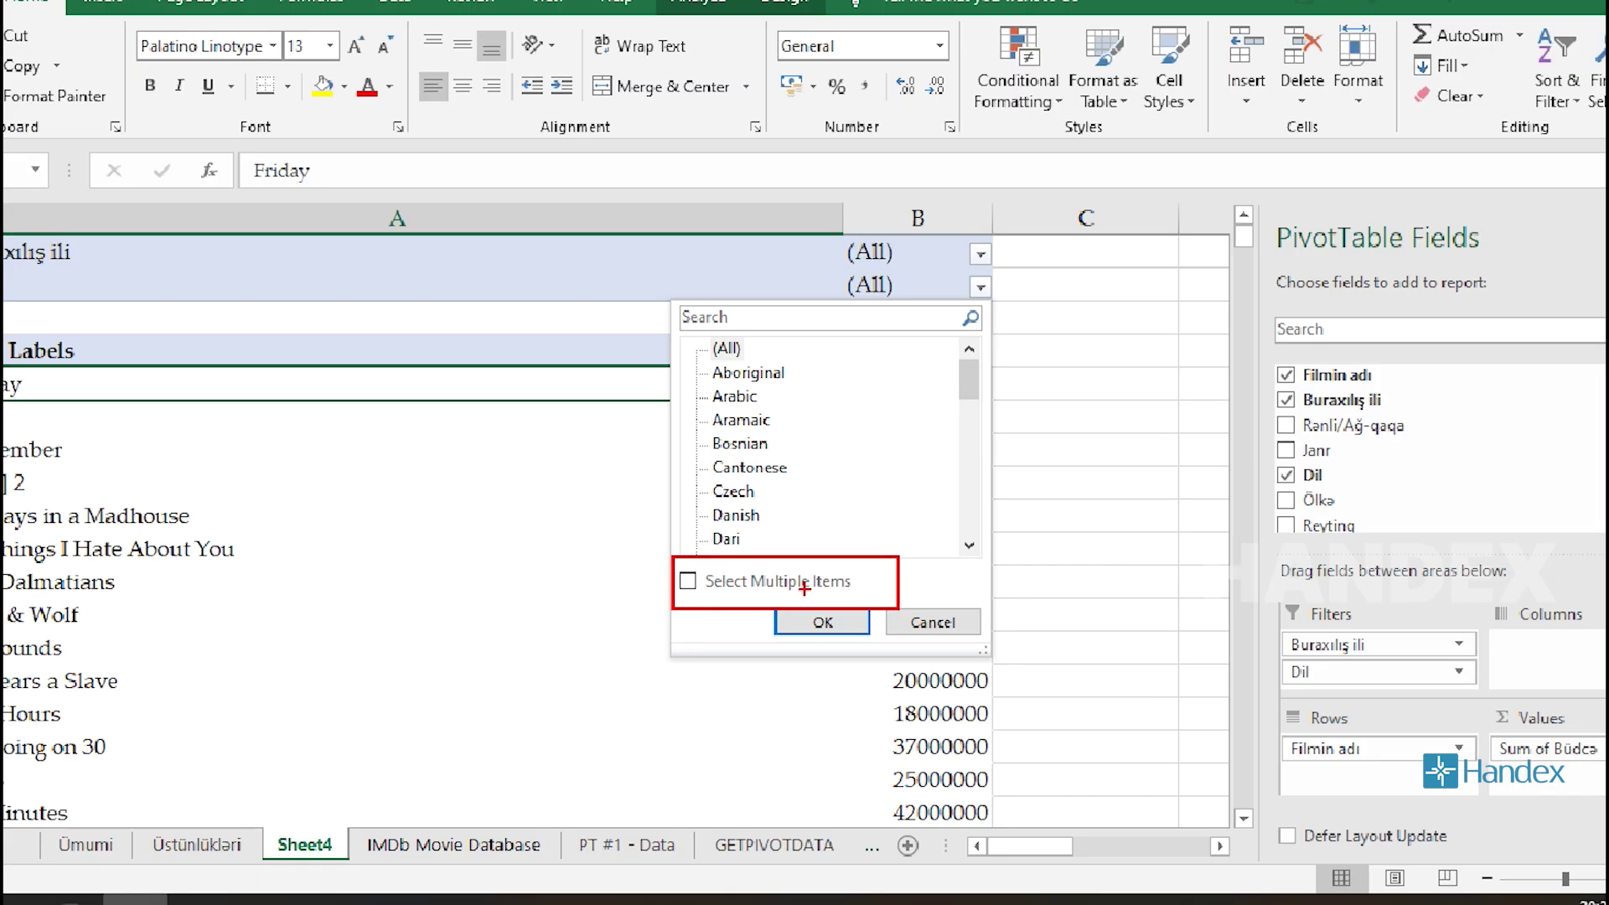
pyautogui.press('Escape')
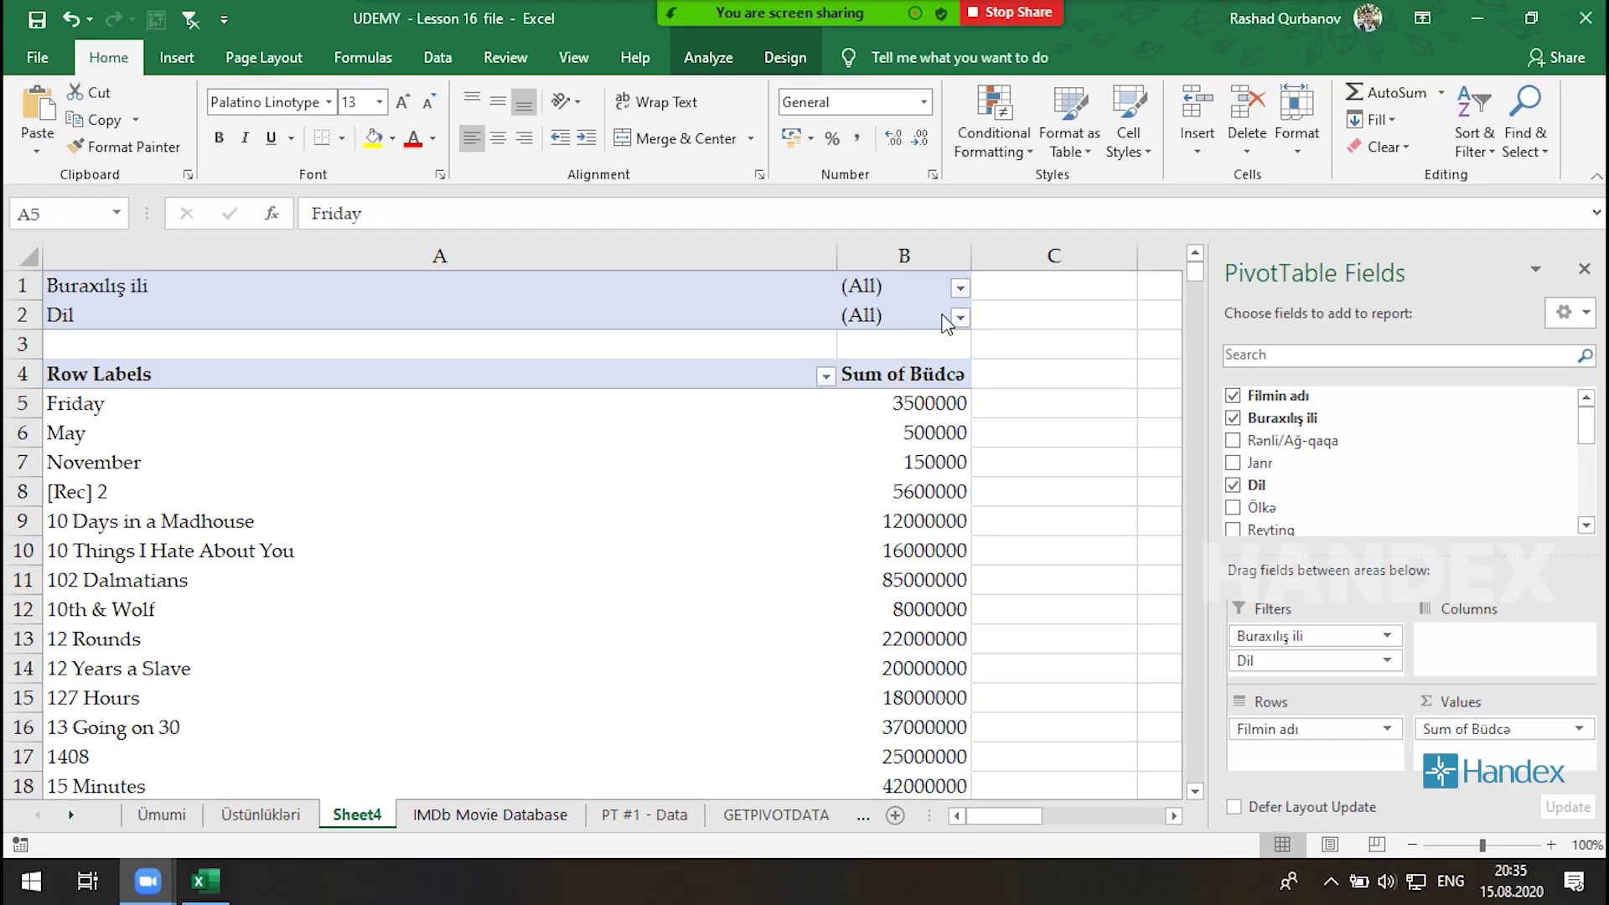
pyautogui.click(961, 317)
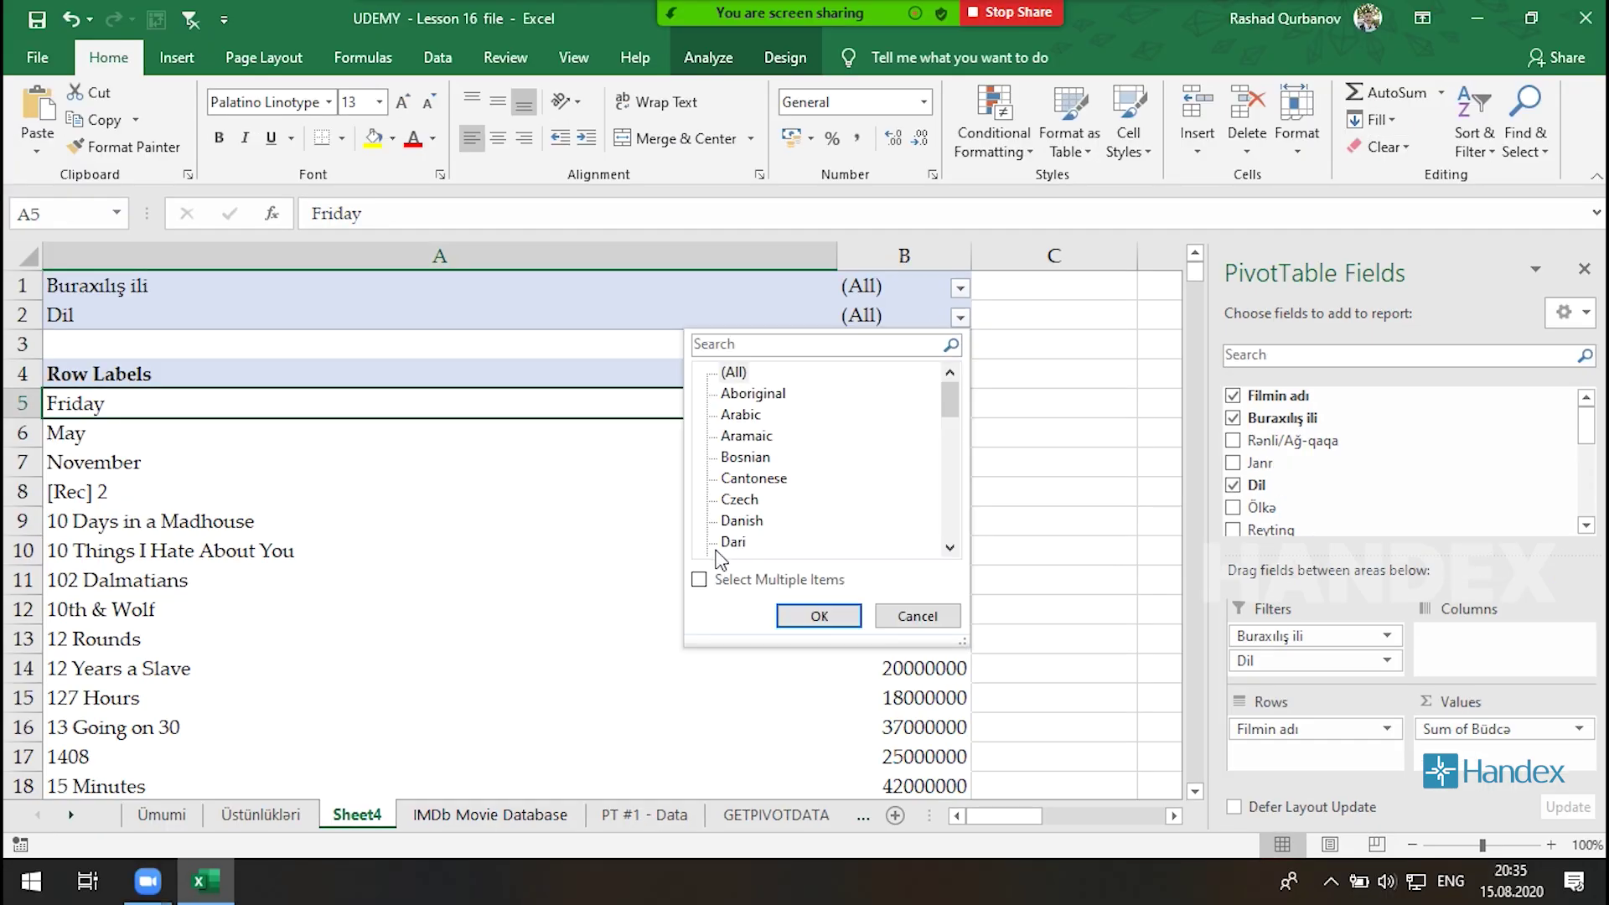
pyautogui.click(698, 579)
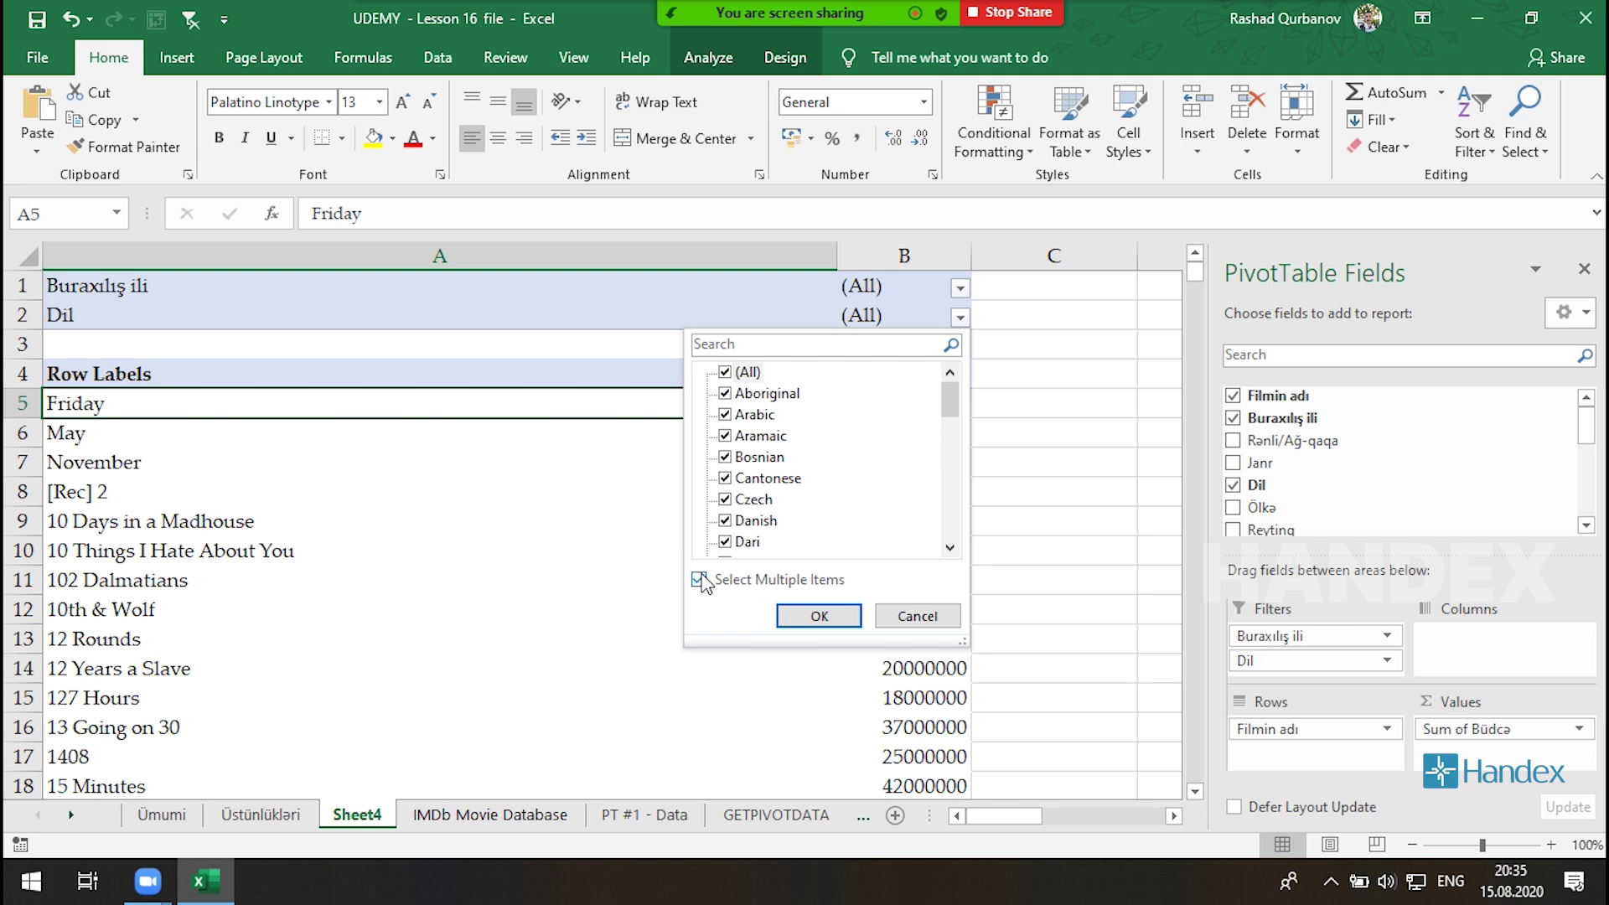
pyautogui.click(742, 373)
pyautogui.click(738, 414)
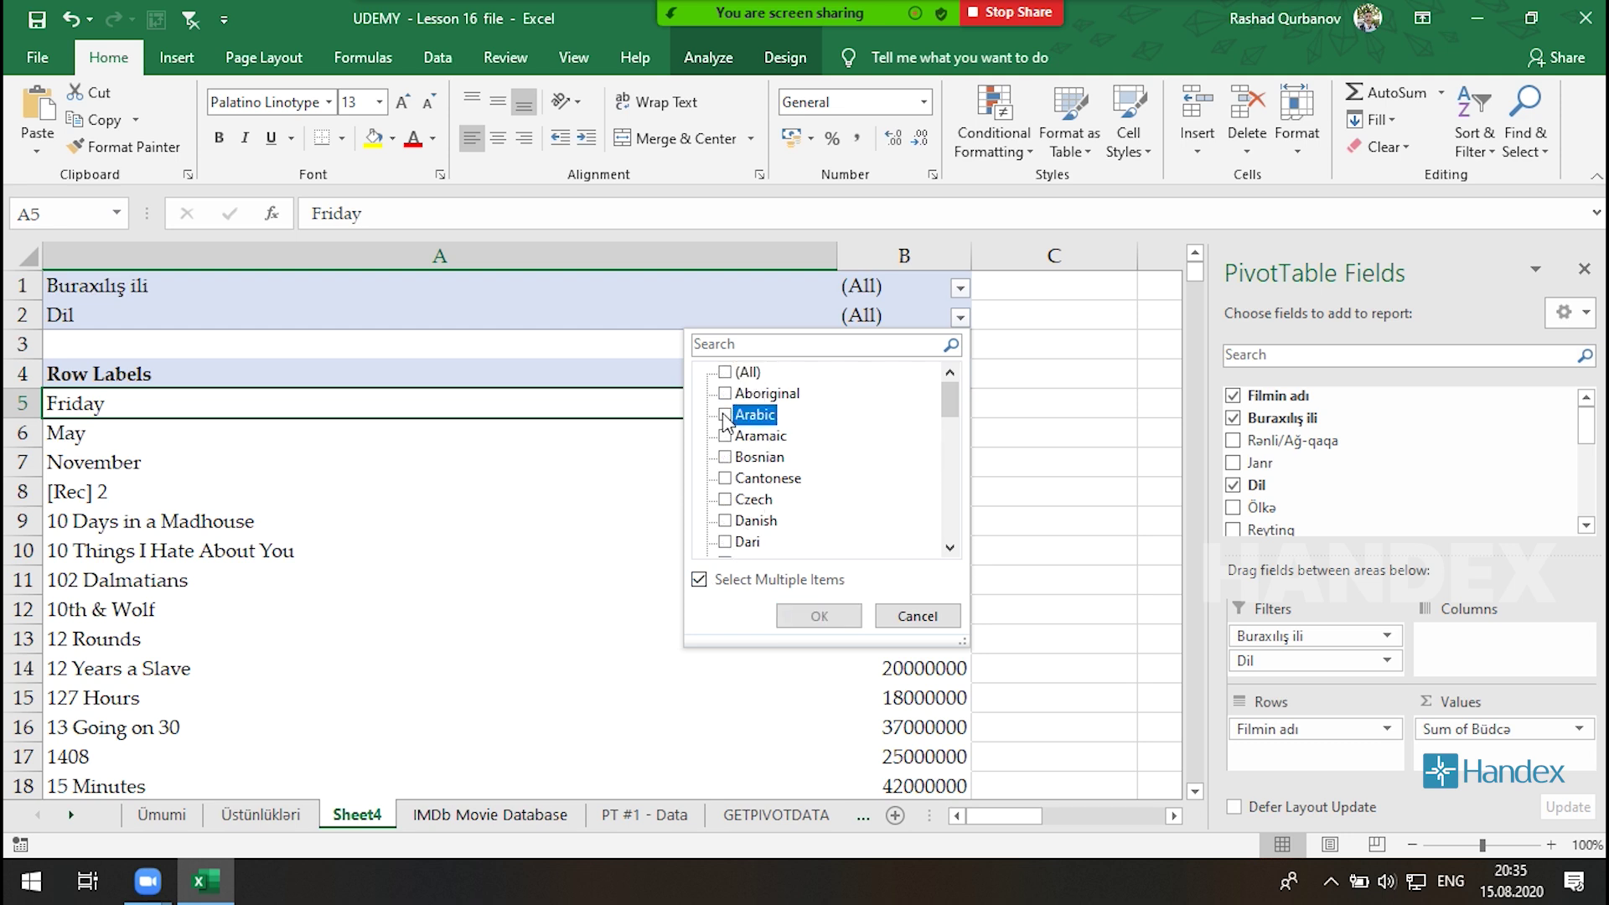
pyautogui.click(727, 499)
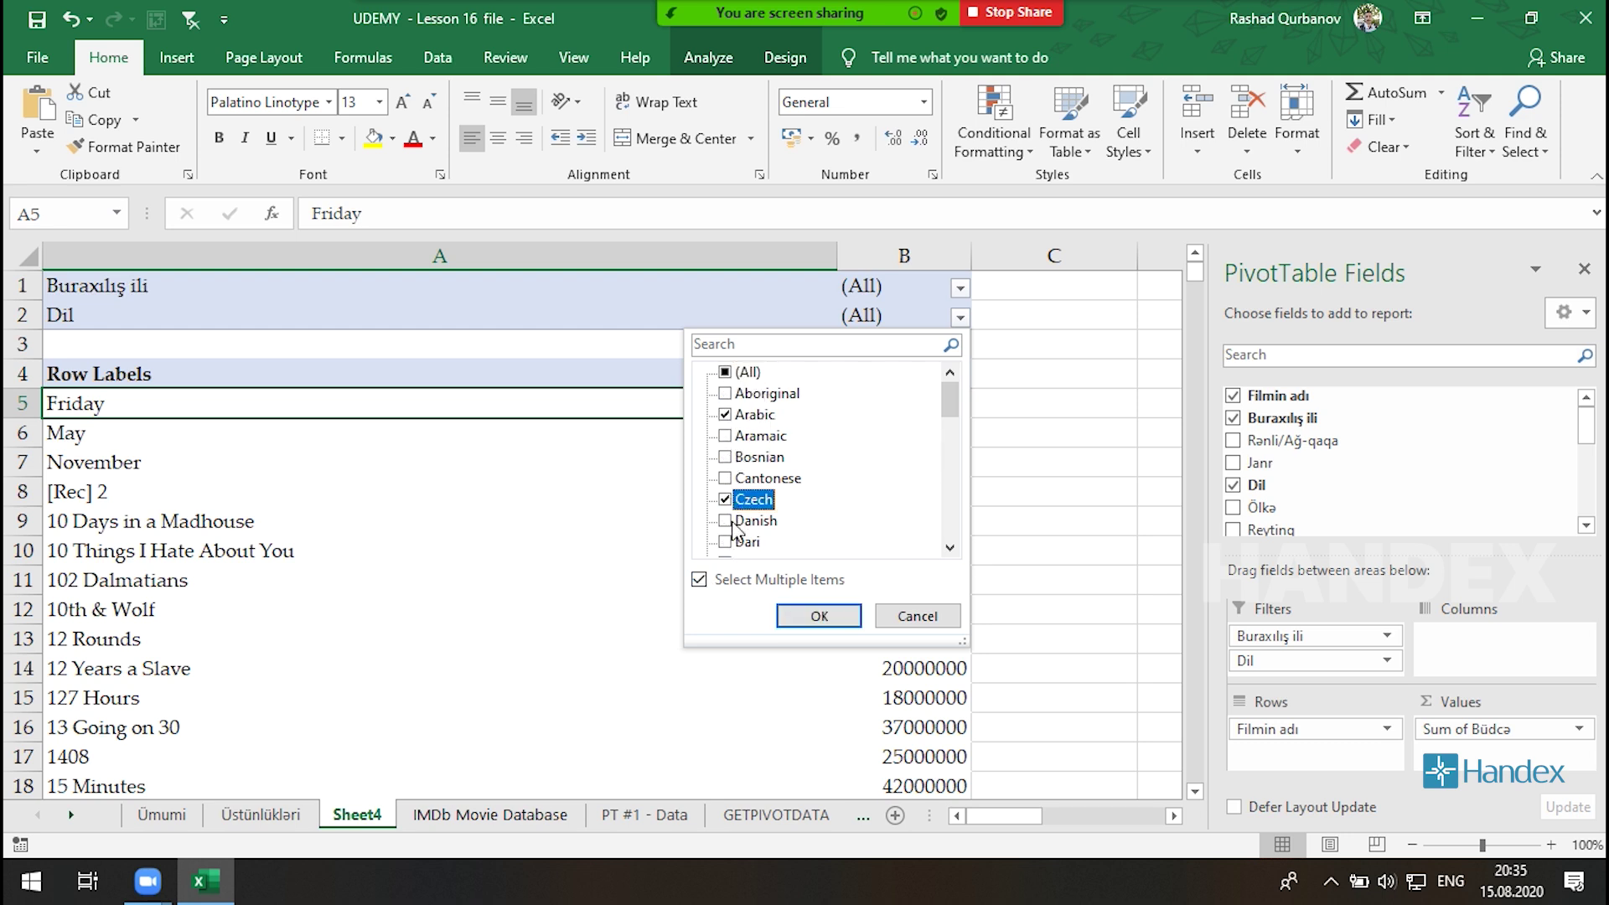
pyautogui.scroll(-4, 758, 528)
pyautogui.click(737, 463)
pyautogui.click(825, 616)
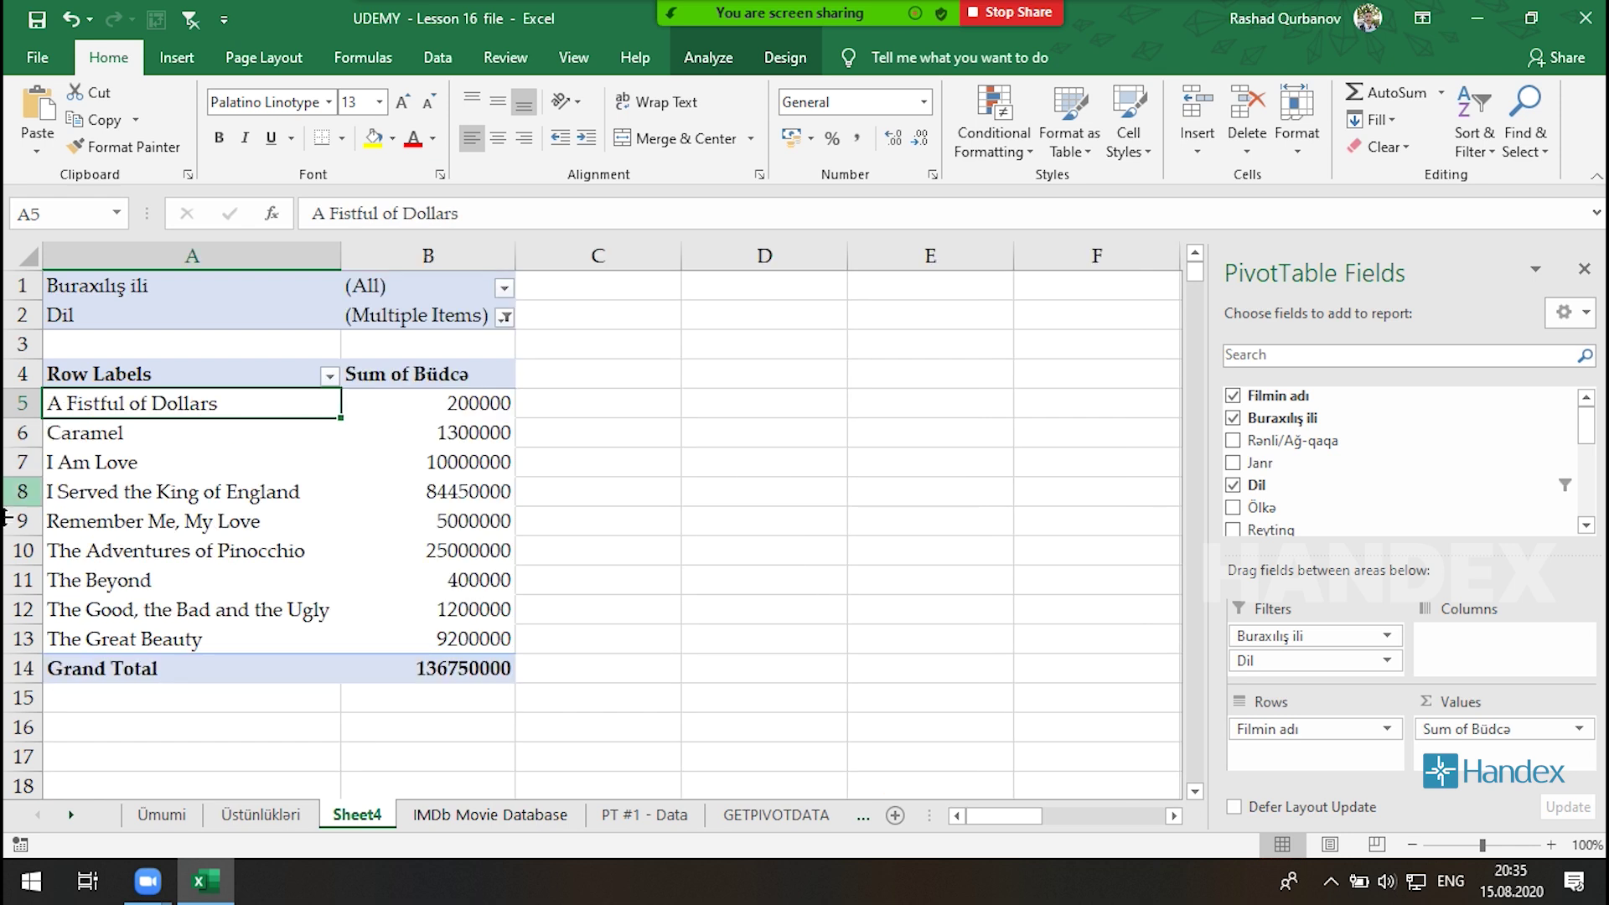